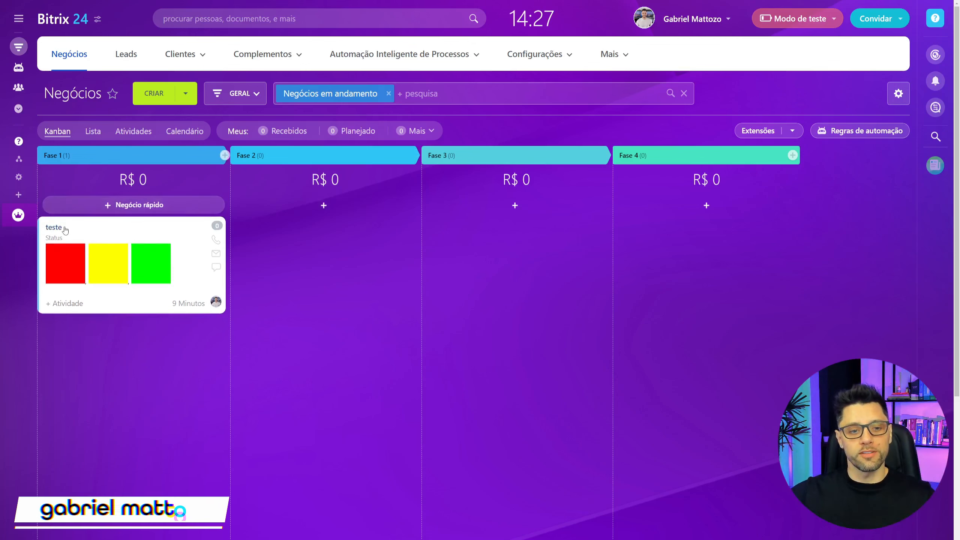
Step: Set the Status of the "teste" deal to Amarelo, save it and close the deal
click(53, 227)
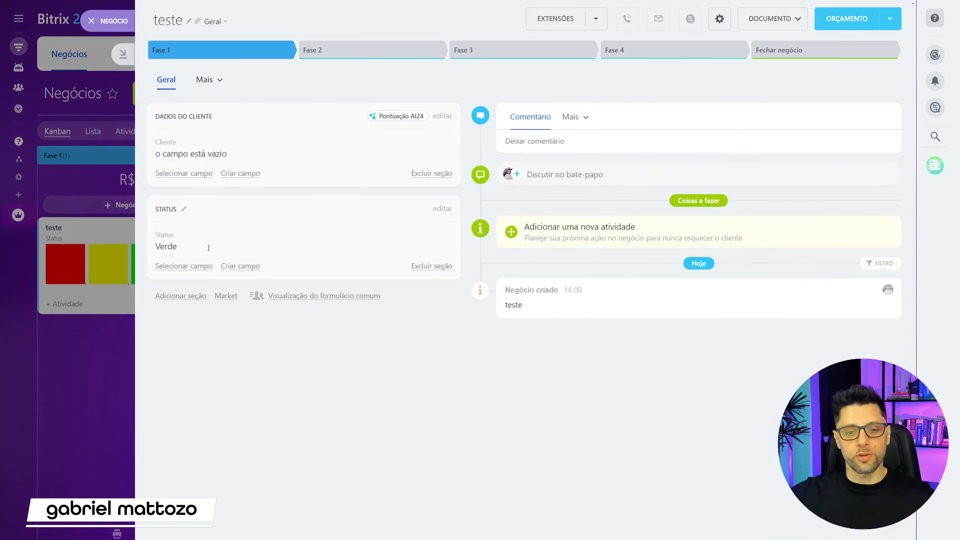
click(209, 248)
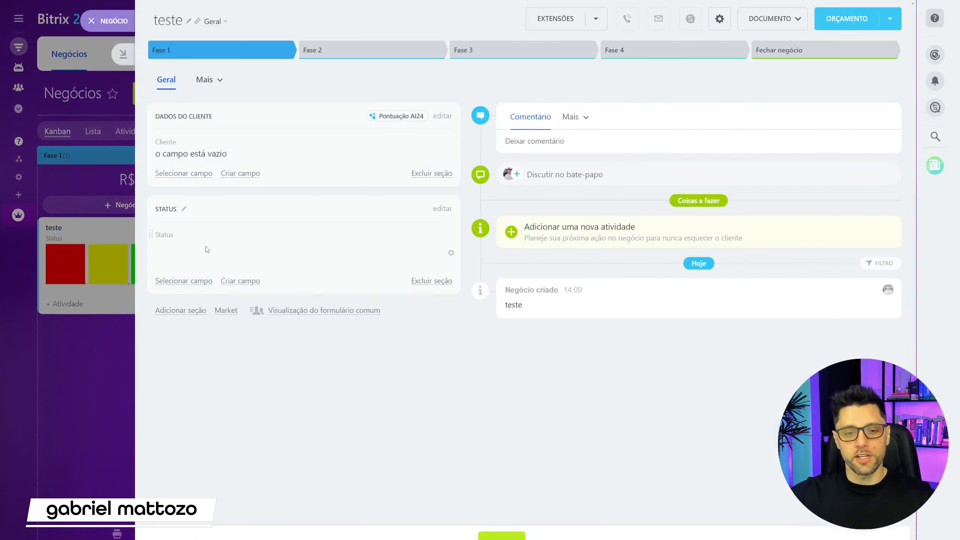
click(209, 253)
click(196, 285)
click(513, 534)
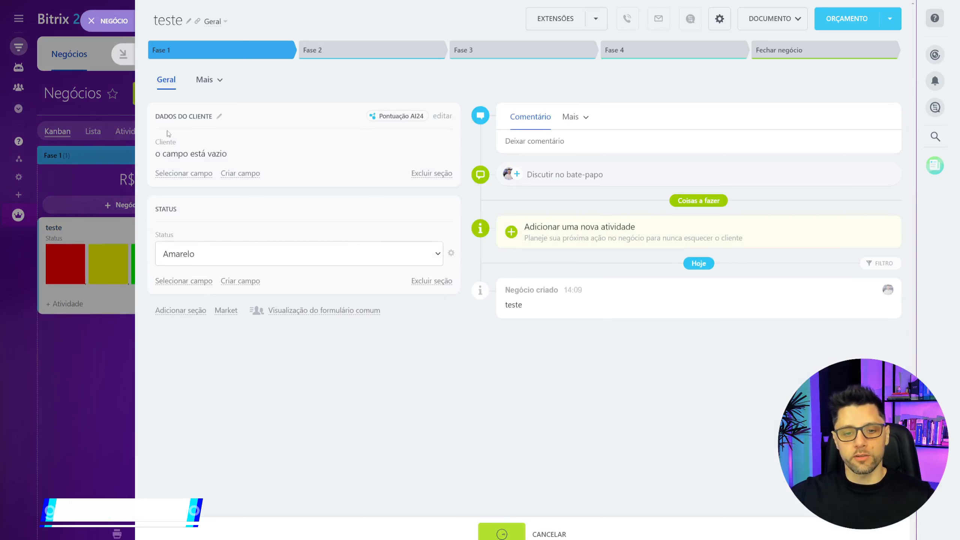
click(108, 26)
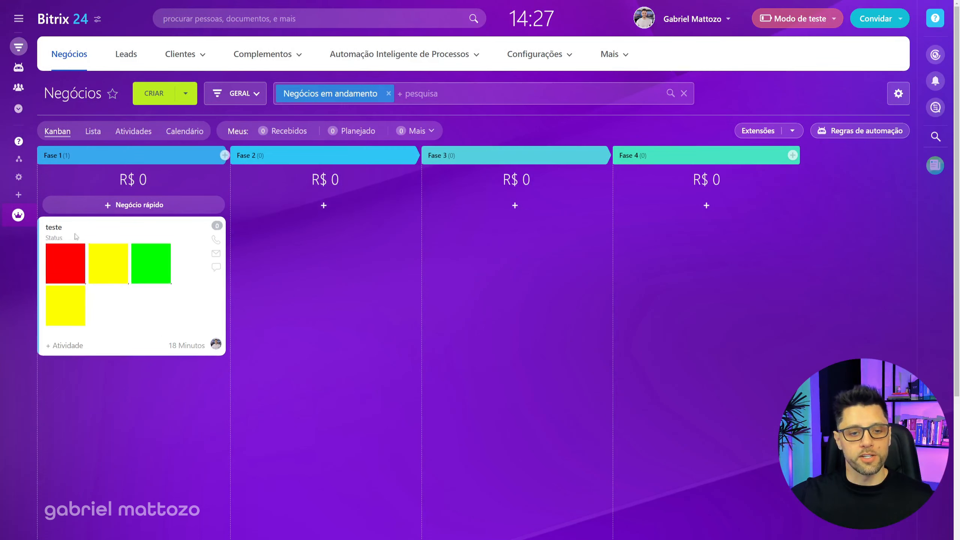
Step: Reopen the "teste" deal, set its Status to Vermelho, save it and return to the Kanban
click(54, 228)
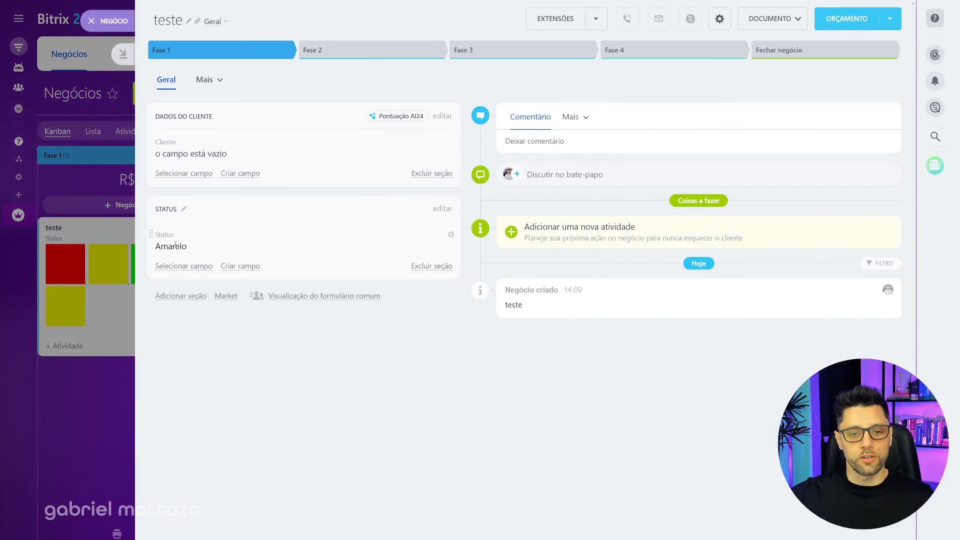
click(175, 246)
click(177, 254)
click(181, 310)
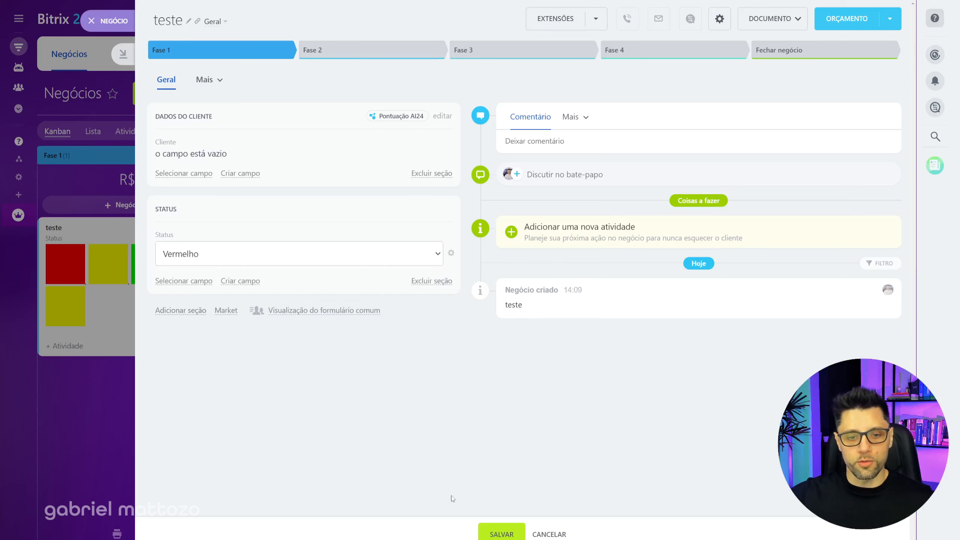
click(513, 535)
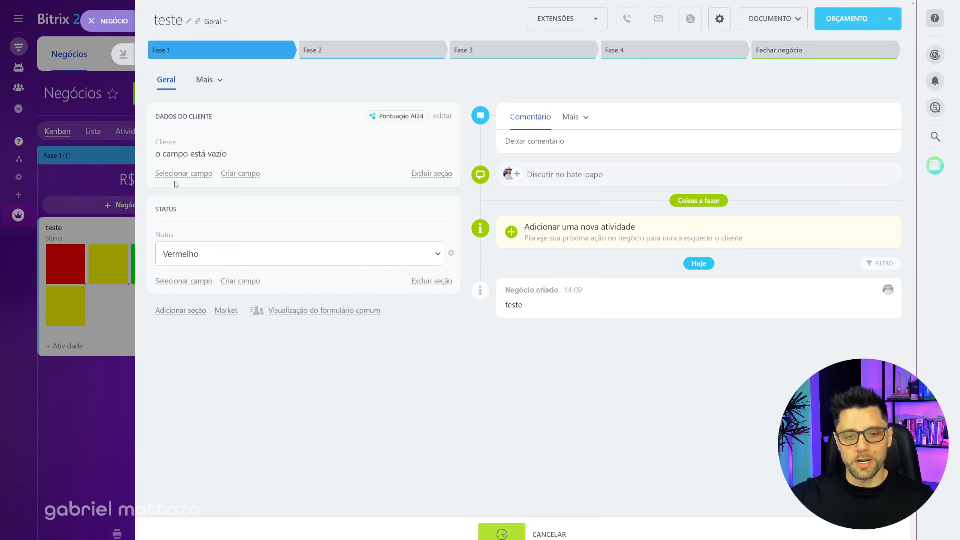
click(101, 21)
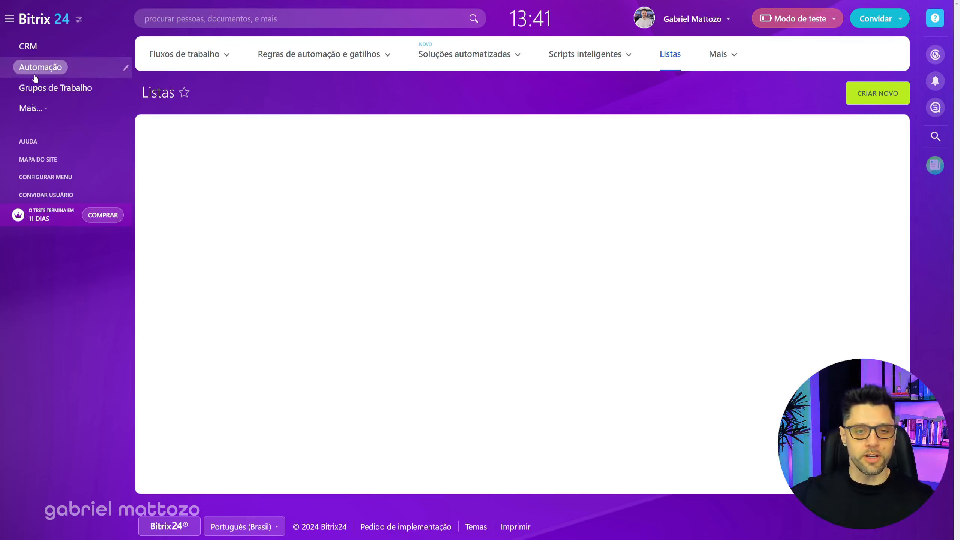
Step: Examine the tools offered in the extended parameters of a new Grupo de Trabalho, then leave without creating it
mouse_move(174, 59)
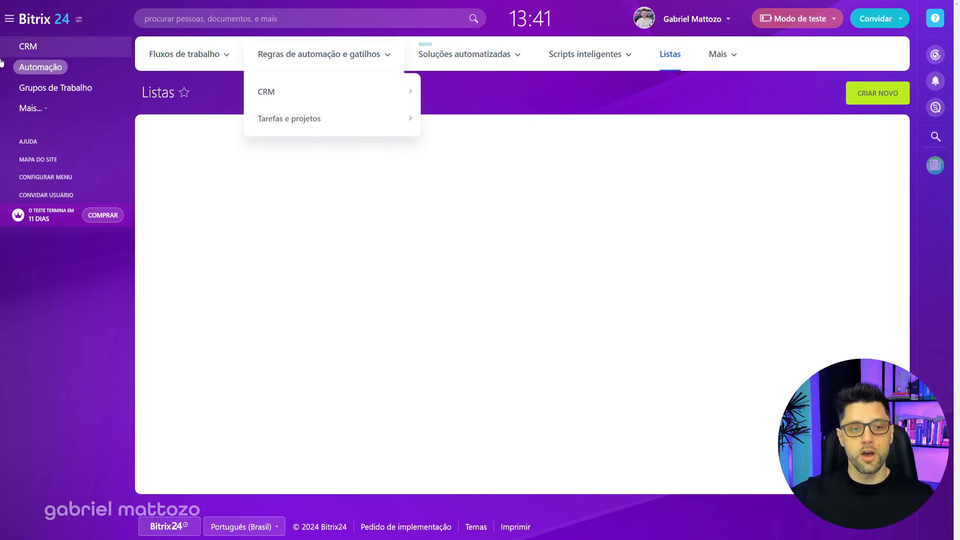
click(50, 91)
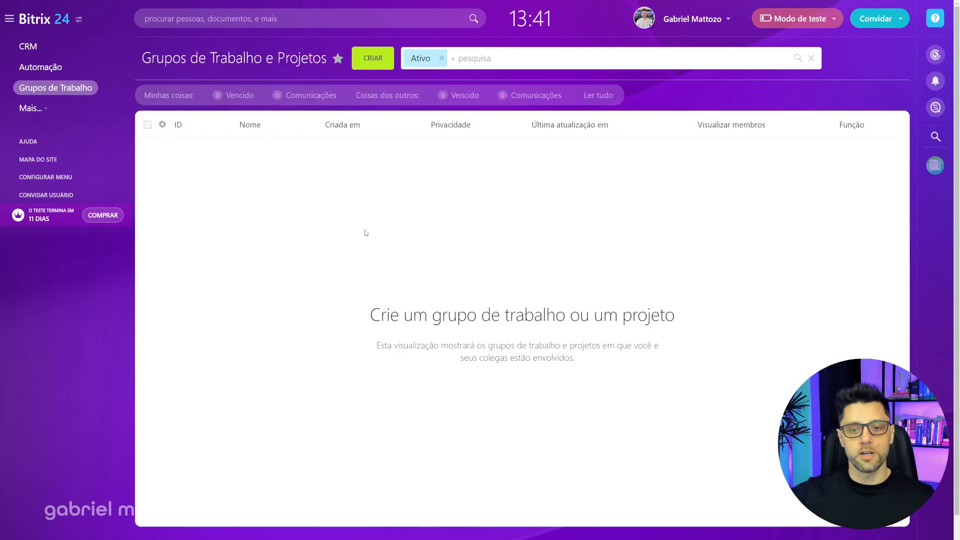
click(369, 62)
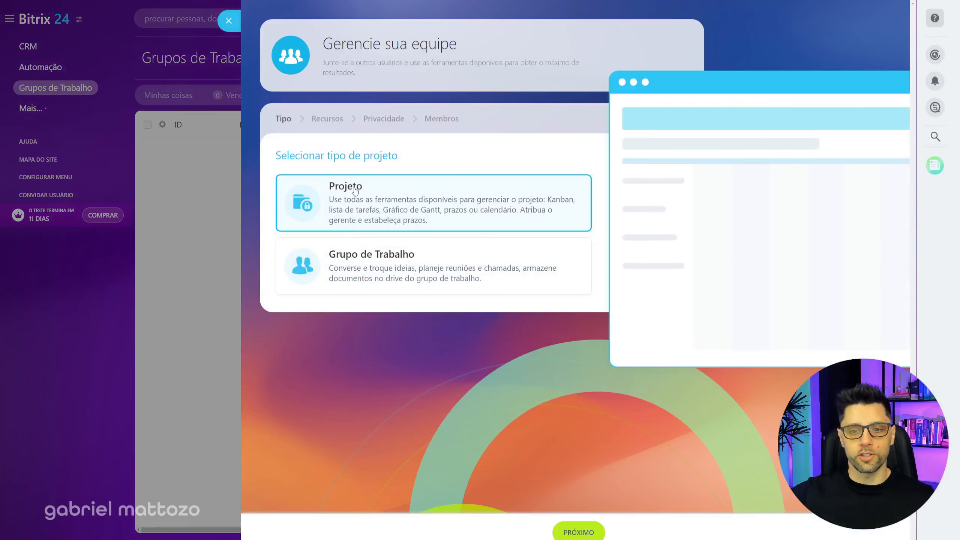
click(371, 261)
click(582, 532)
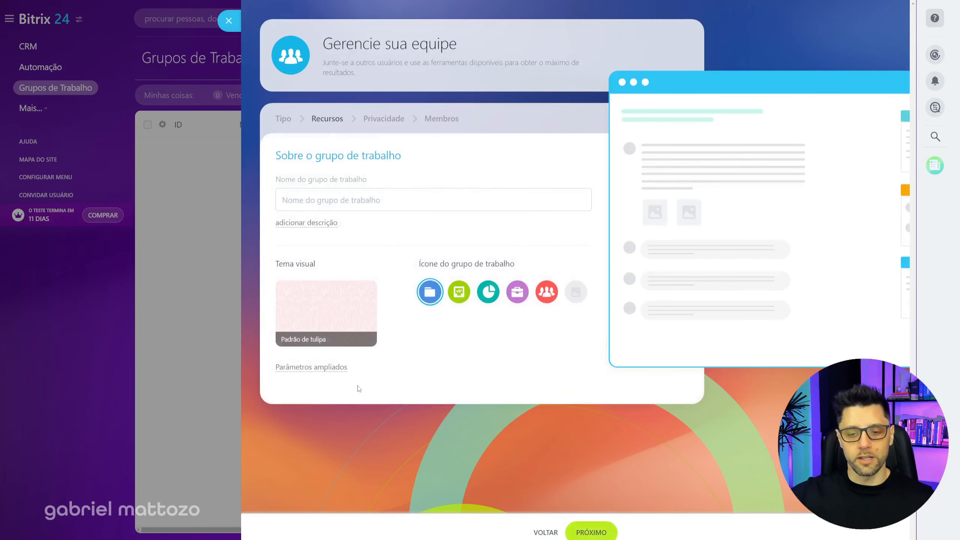
click(320, 370)
scroll(325, 351, down, 5)
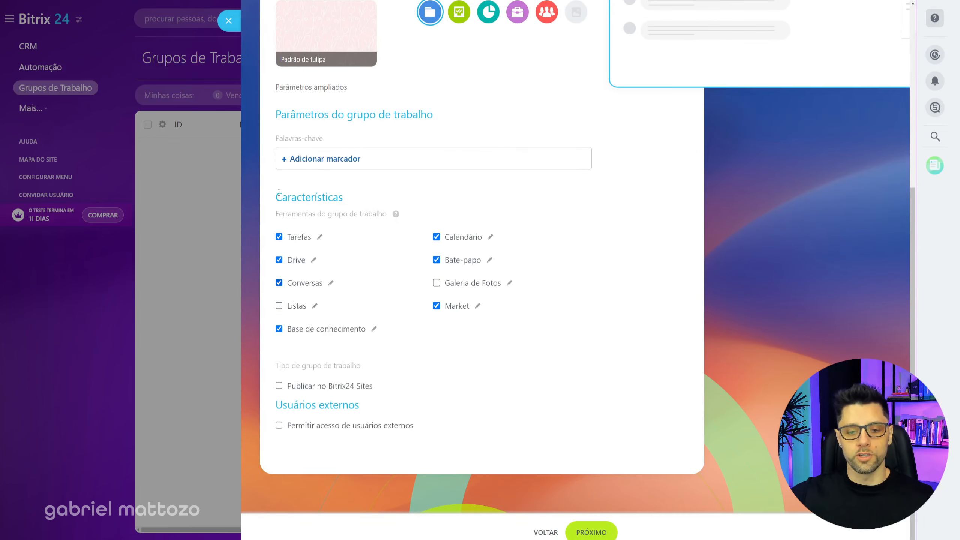
click(229, 20)
Step: Create and save a new list named "Status" in the automation area's lists
click(47, 71)
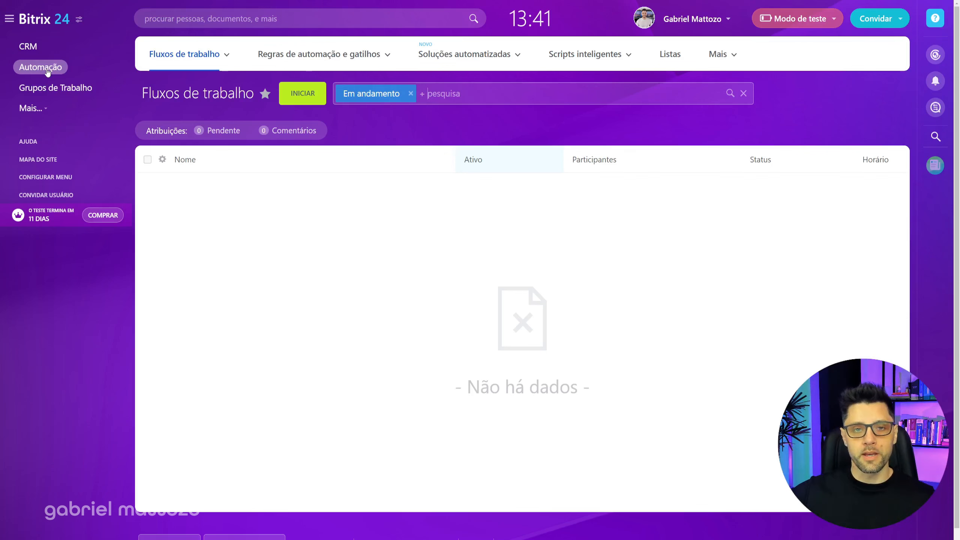
click(678, 54)
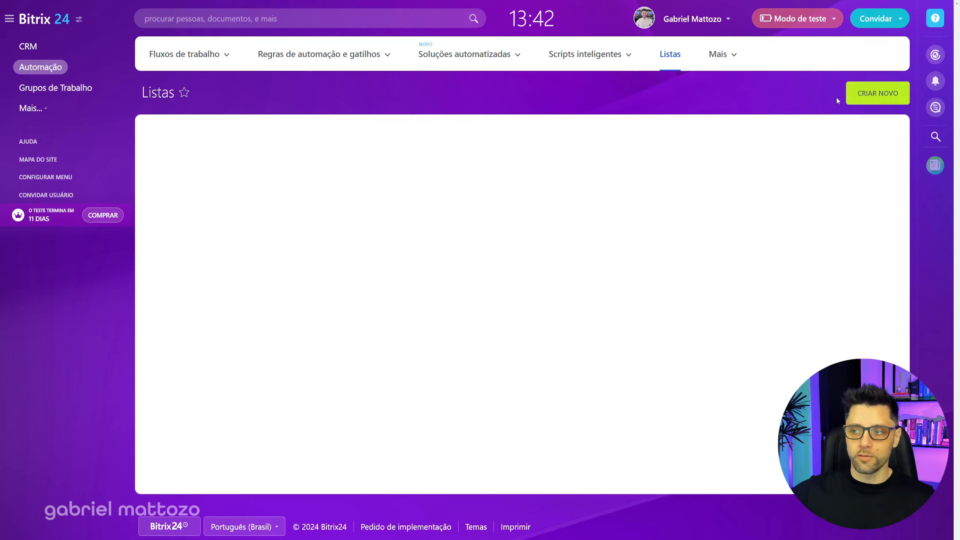
click(877, 94)
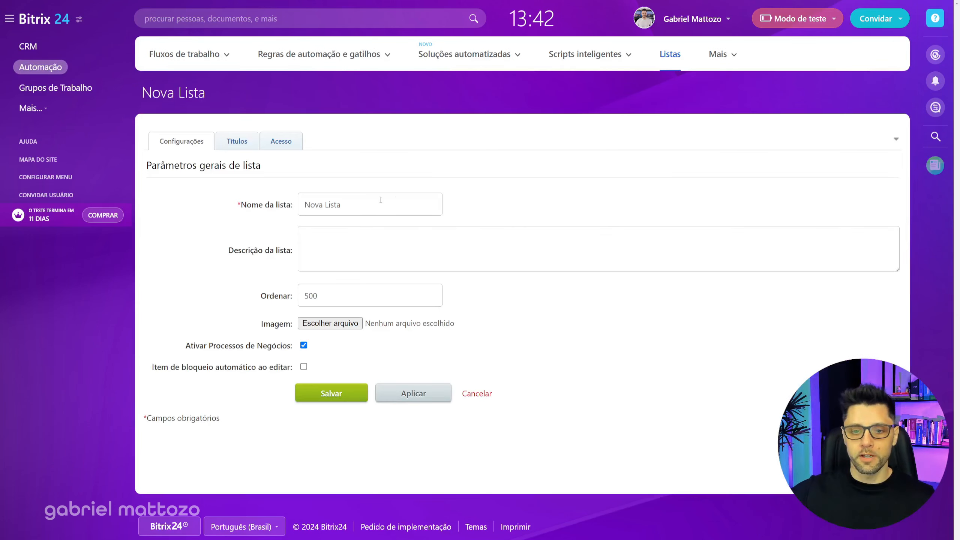
text(Status)
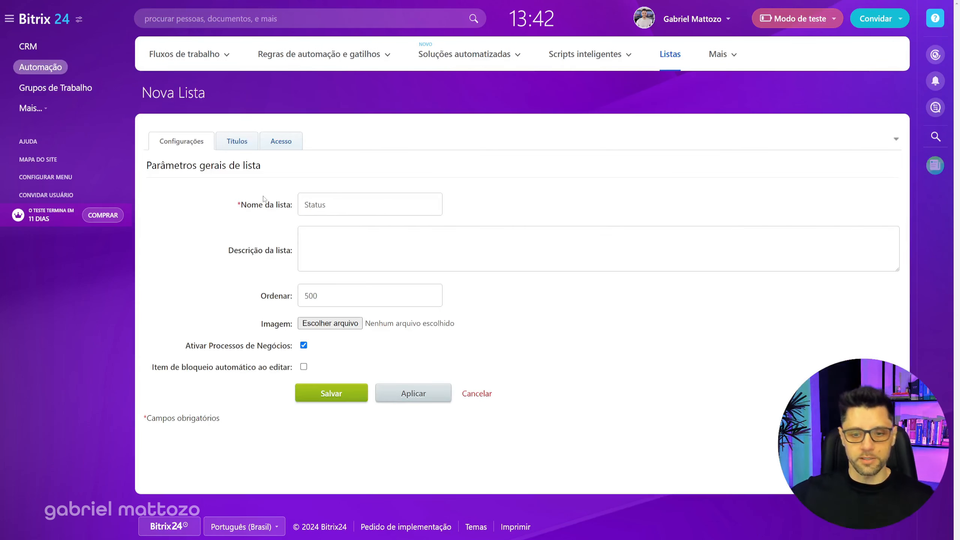
click(330, 397)
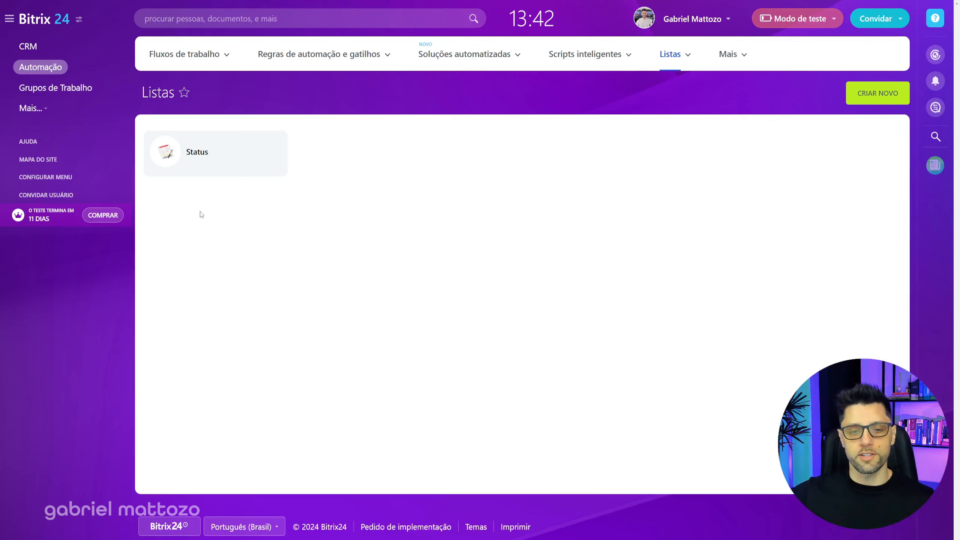
Step: Add a field named "Arquivo" of type Arquivo to the Status list and save it
click(198, 153)
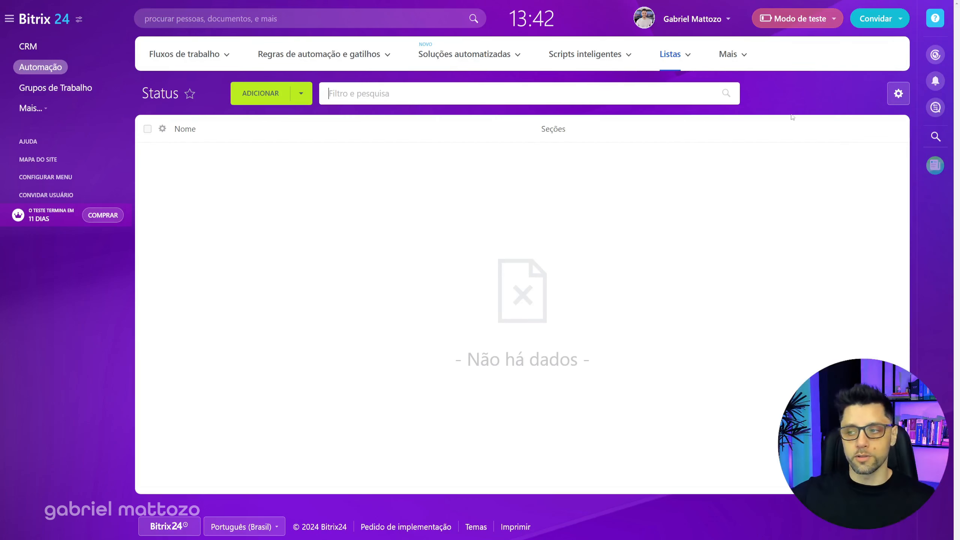
click(900, 94)
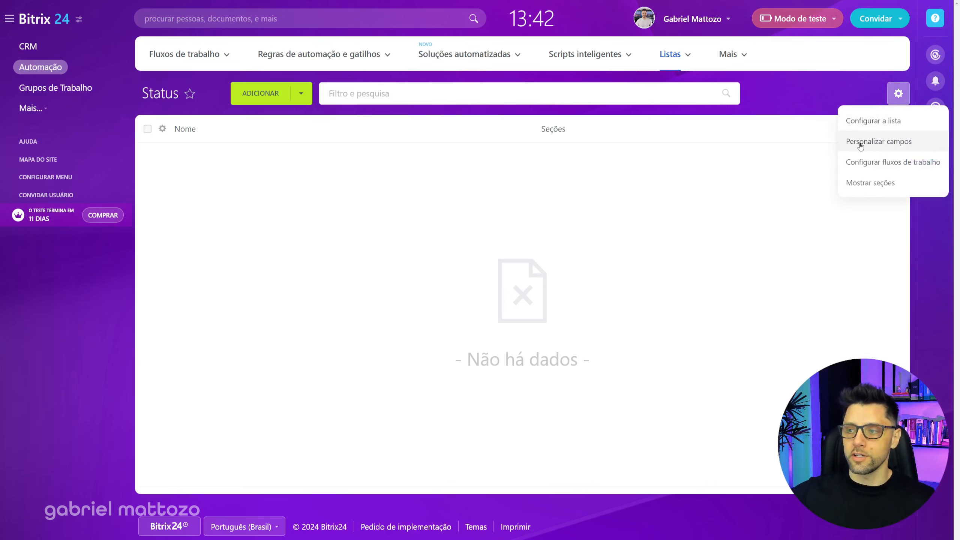
click(877, 143)
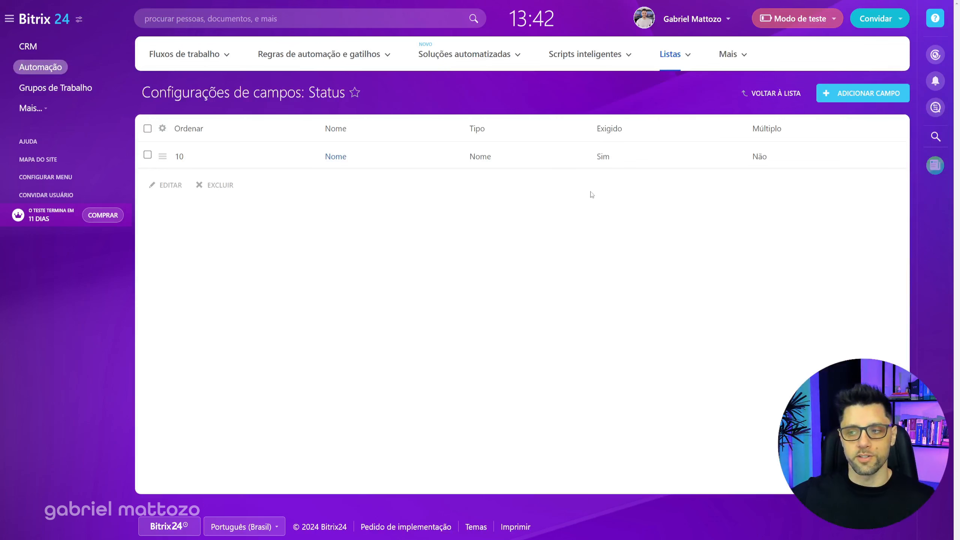
click(871, 94)
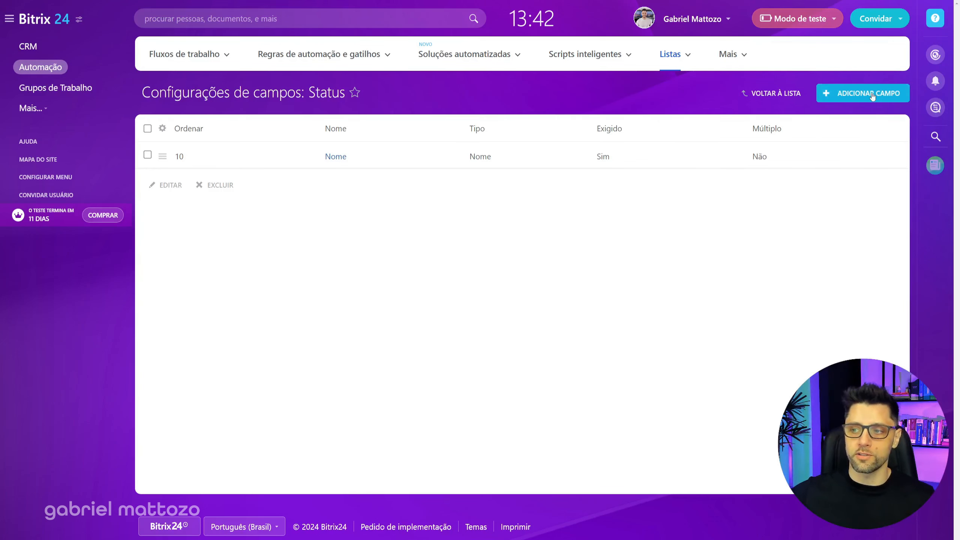
key(ctrl+a)
text(A)
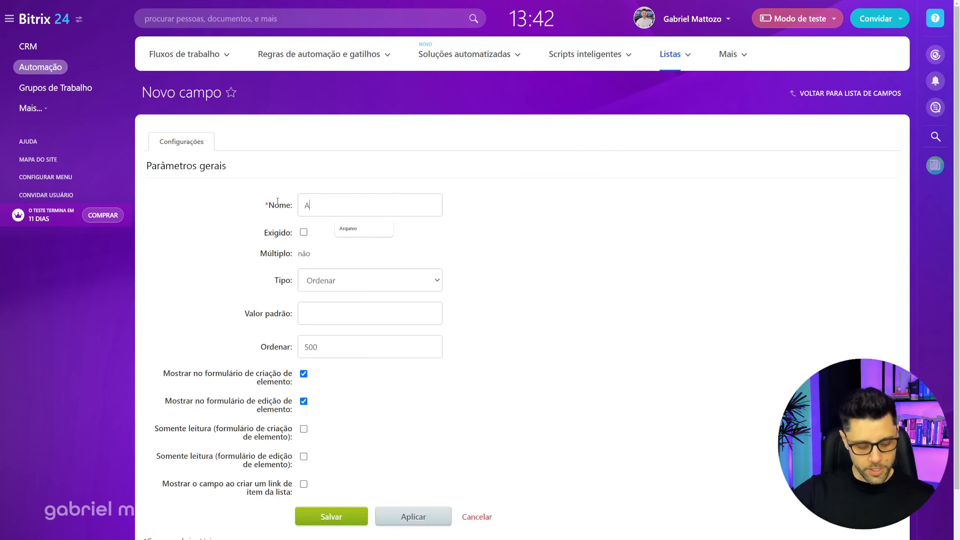
text(rquivo)
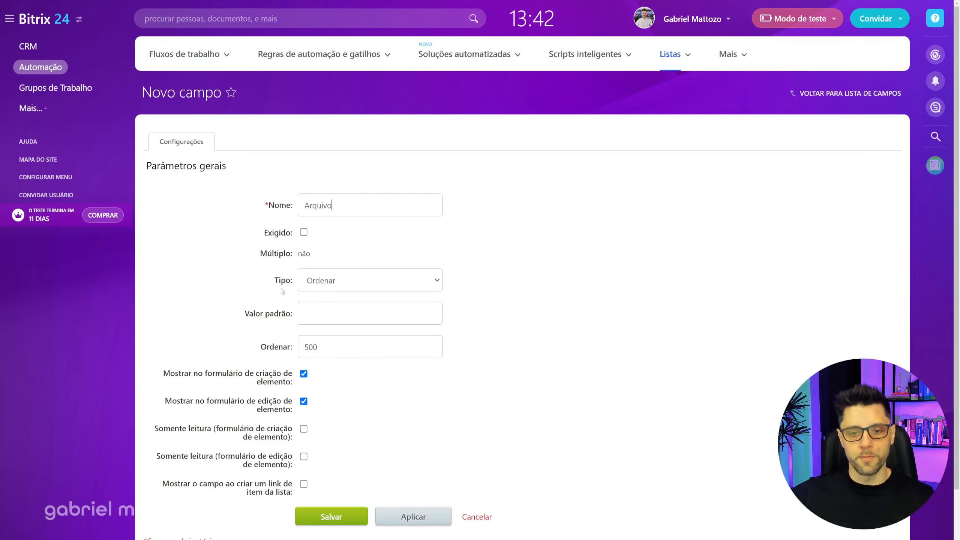
drag(282, 290, 299, 279)
click(328, 282)
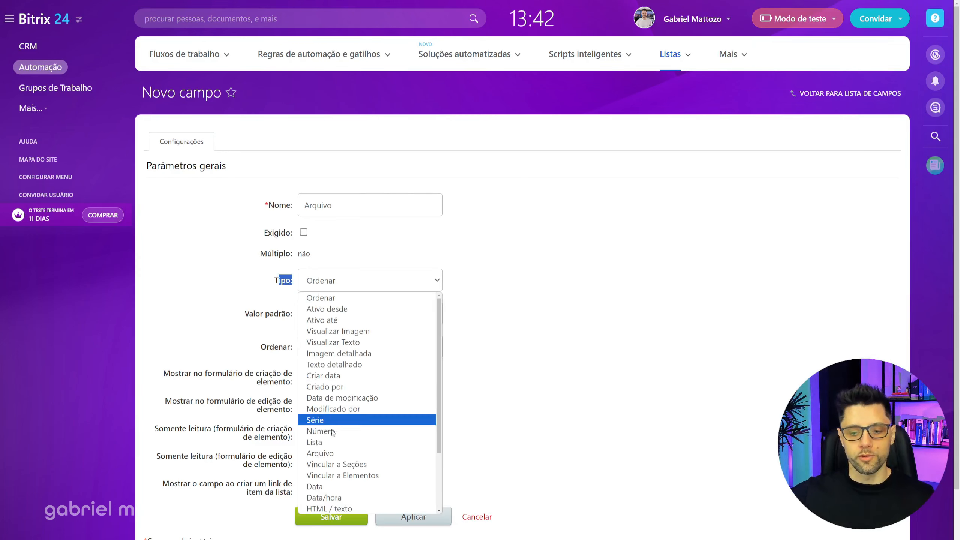
click(327, 453)
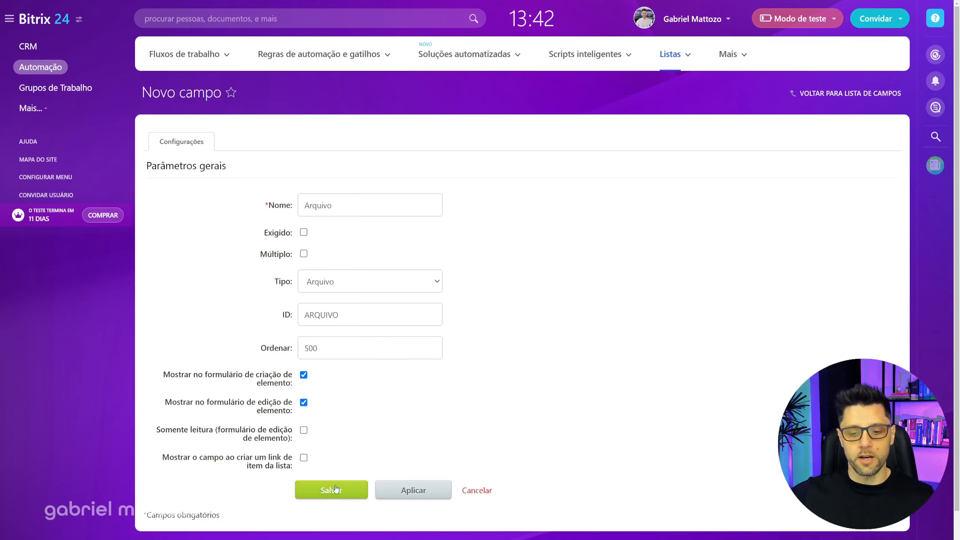
click(336, 489)
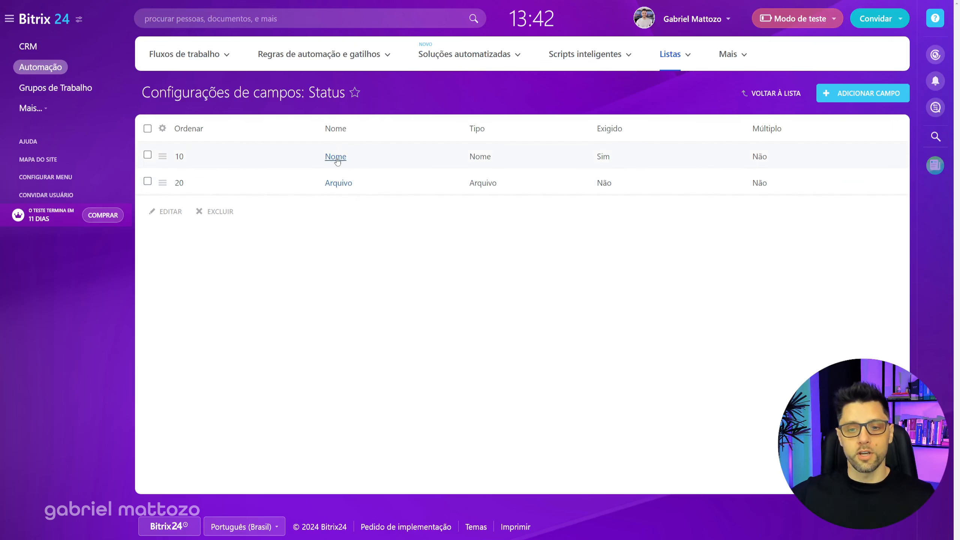
Step: Try to delete the Nome field from the Status list's field settings
click(147, 155)
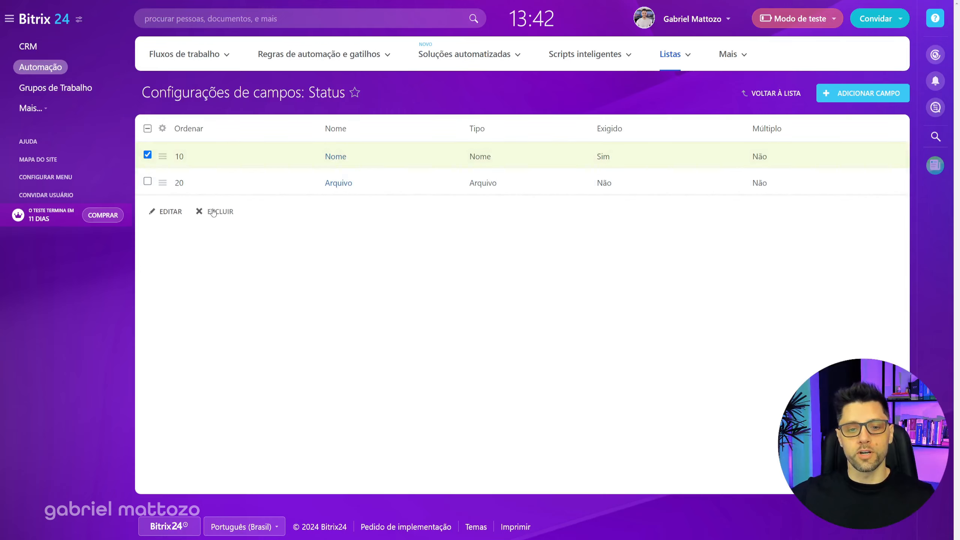
click(214, 212)
click(458, 244)
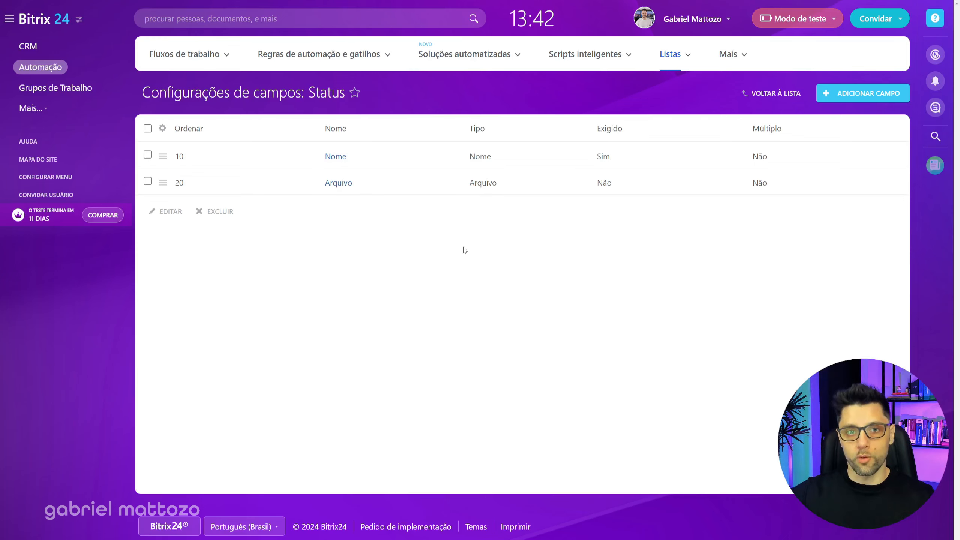
Step: Give the Nome field the default value ".", hide it from the element creation and editing forms, and save
click(334, 157)
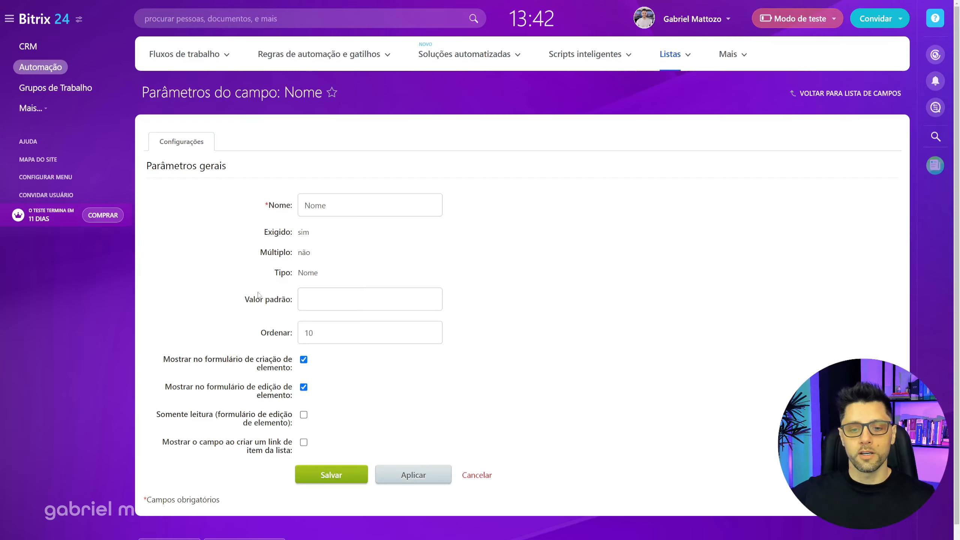
click(307, 303)
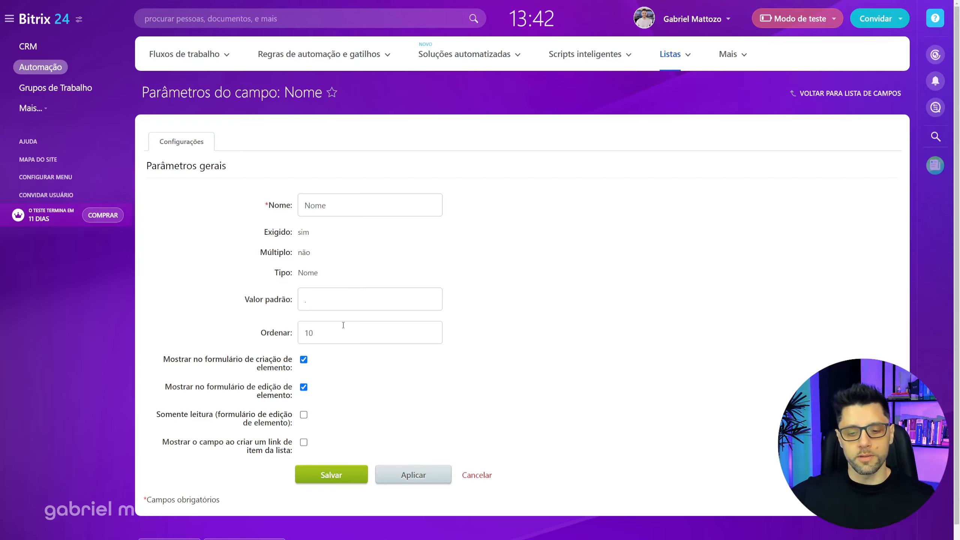
scroll(314, 337, down, 1)
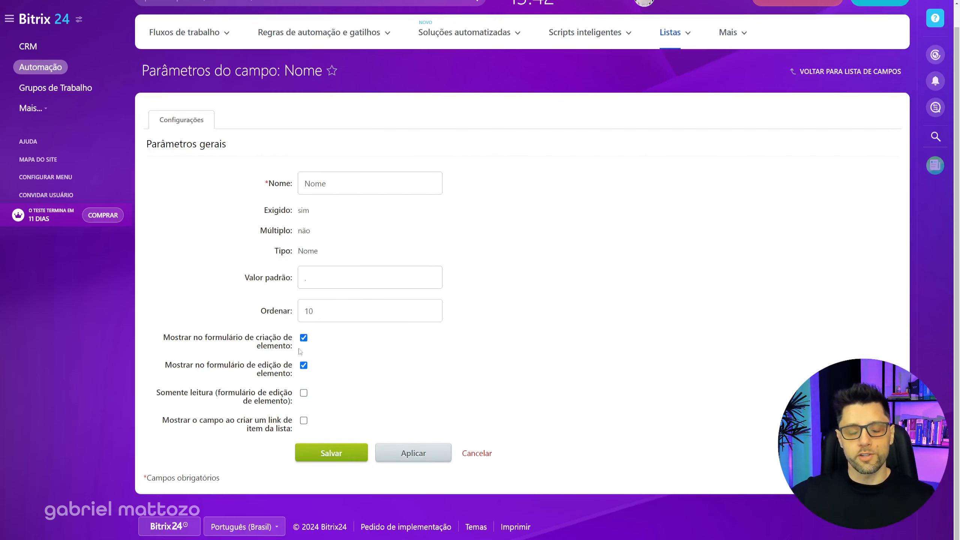
click(303, 337)
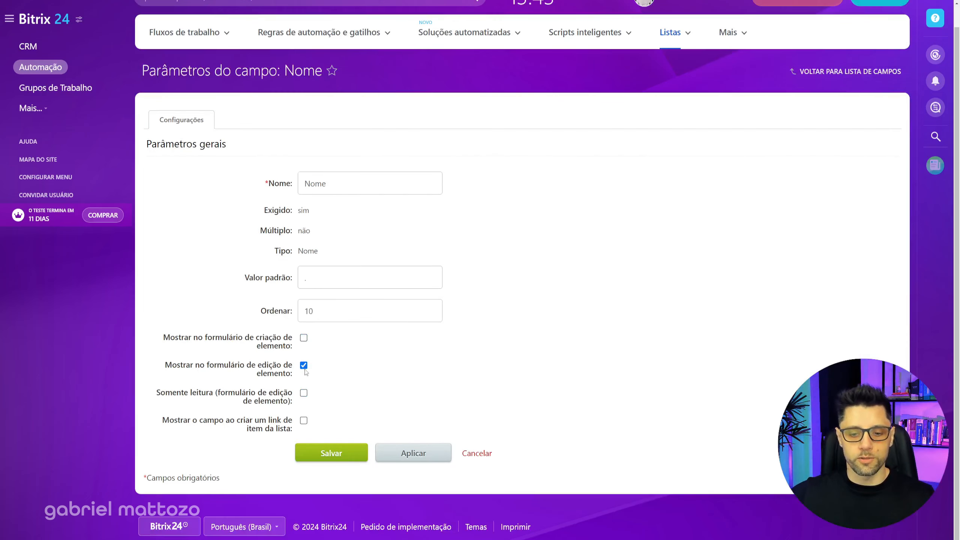
click(304, 365)
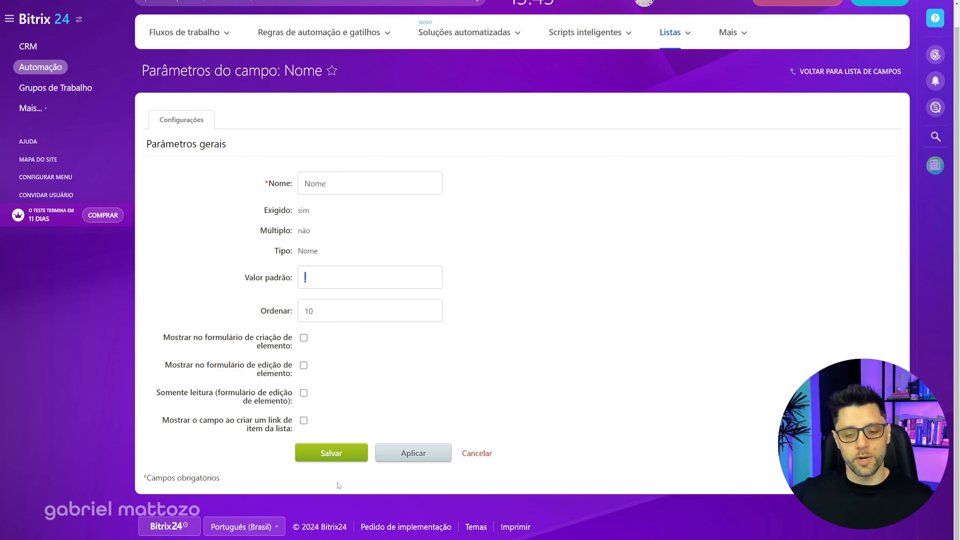
click(331, 453)
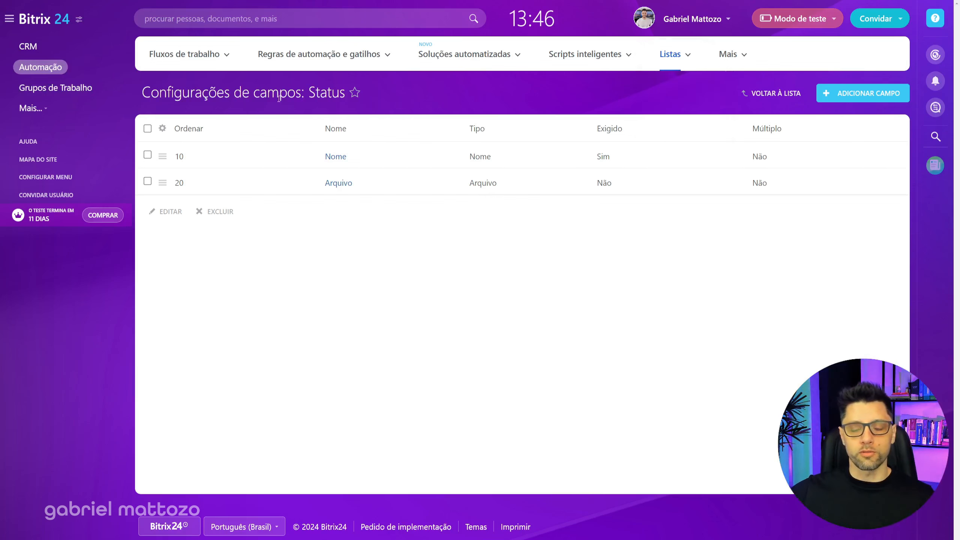
Step: Open the Status list, add an element with the image Amarelo as its Arquivo, and save it
mouse_move(686, 62)
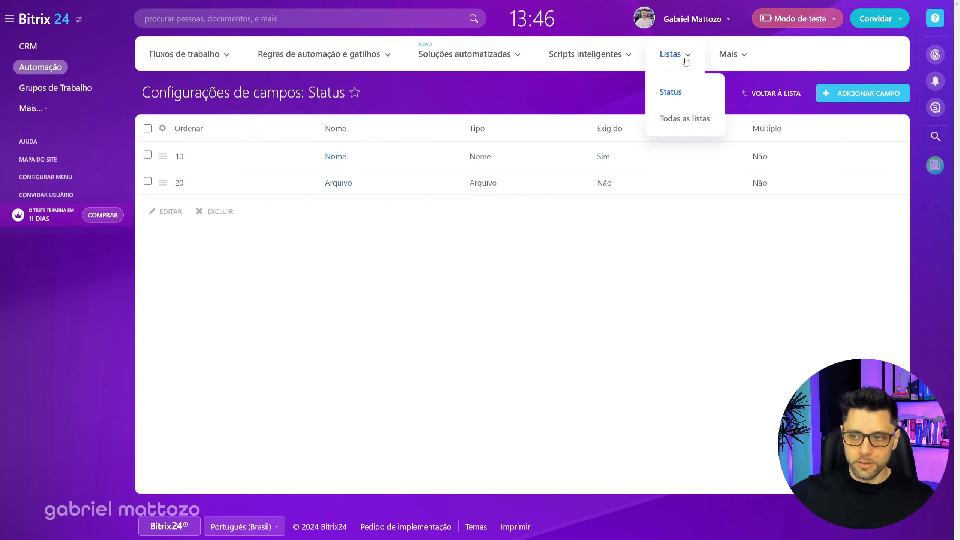
click(674, 99)
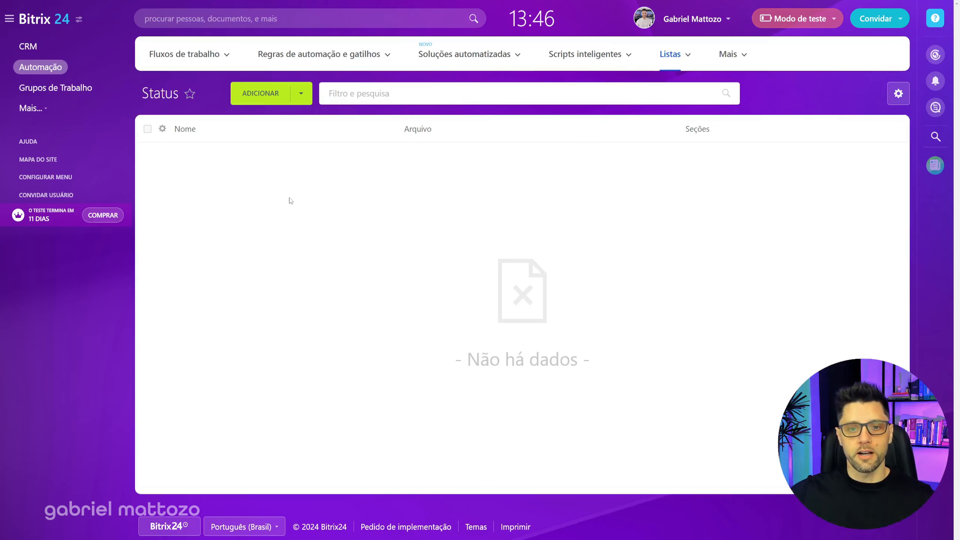
click(253, 102)
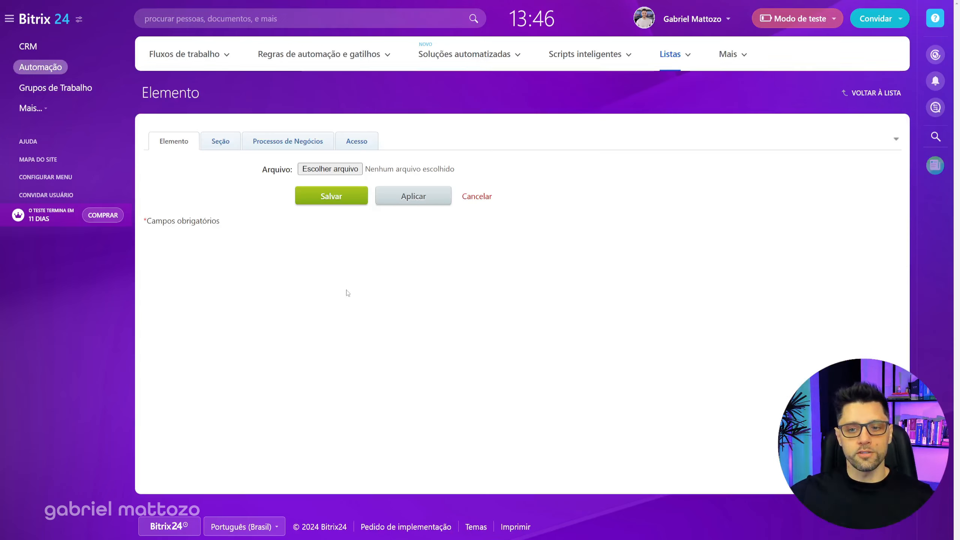
click(326, 170)
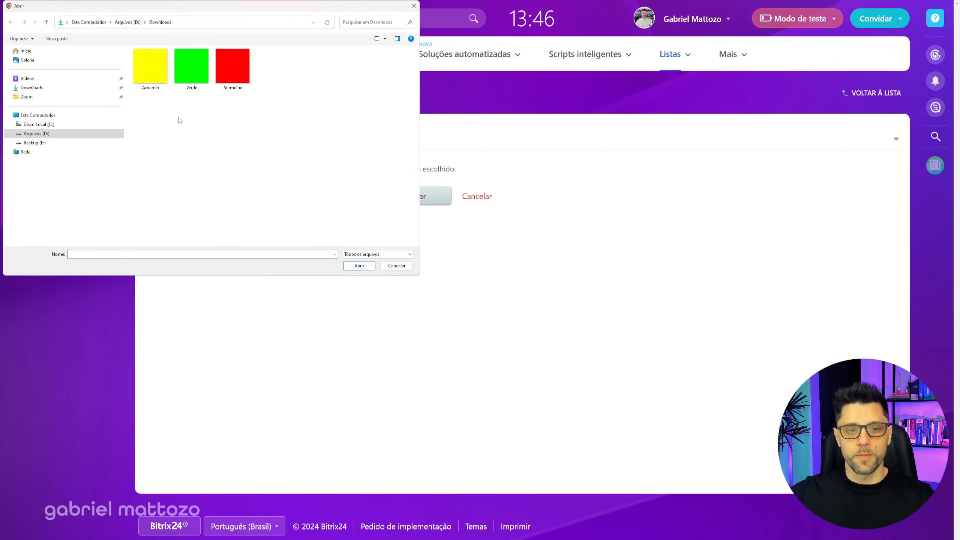
click(147, 71)
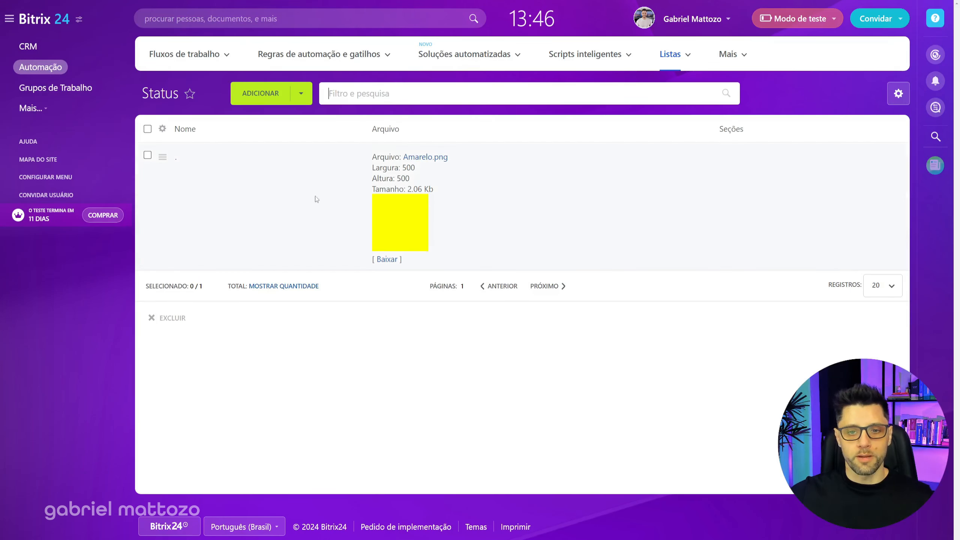
Step: Add an element to the Status list with the image Verde as its Arquivo and save it
click(252, 101)
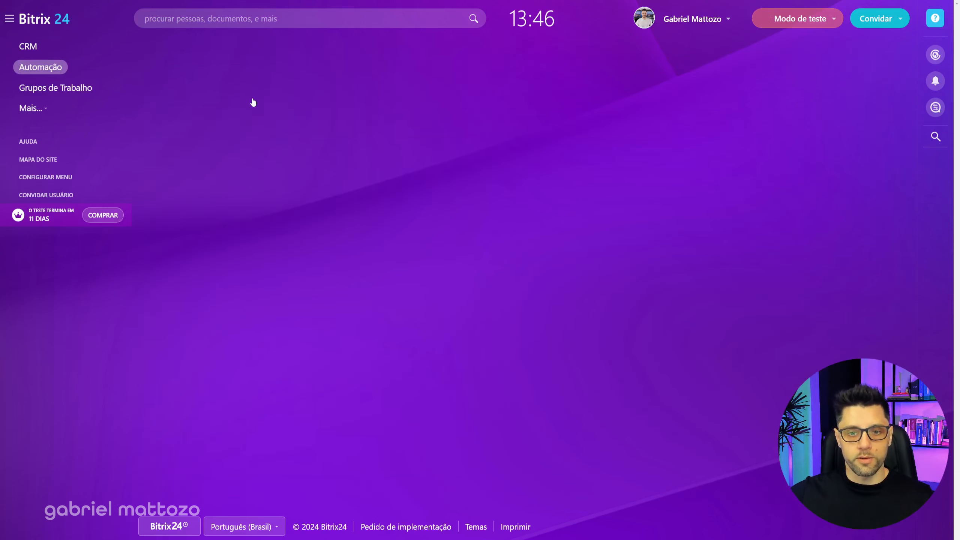
click(302, 170)
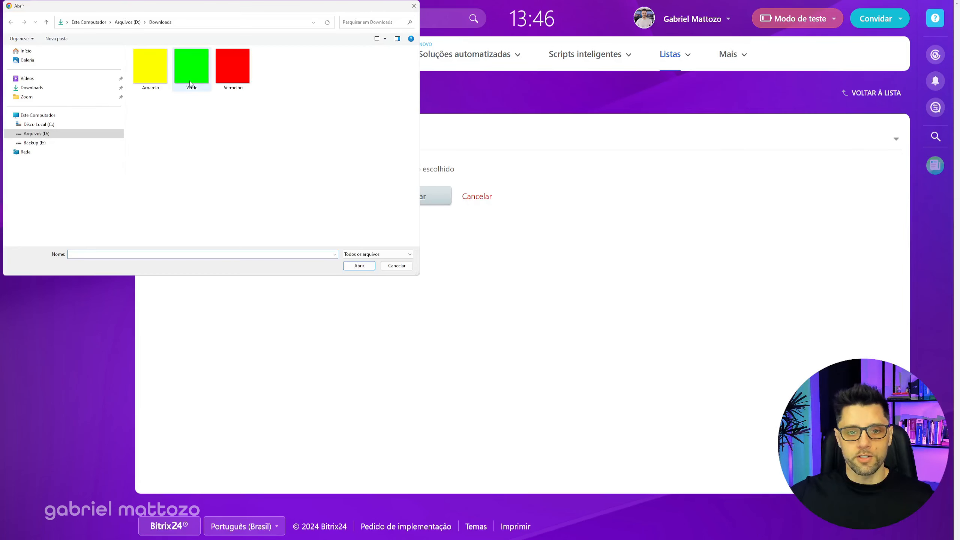
double_click(191, 66)
click(337, 197)
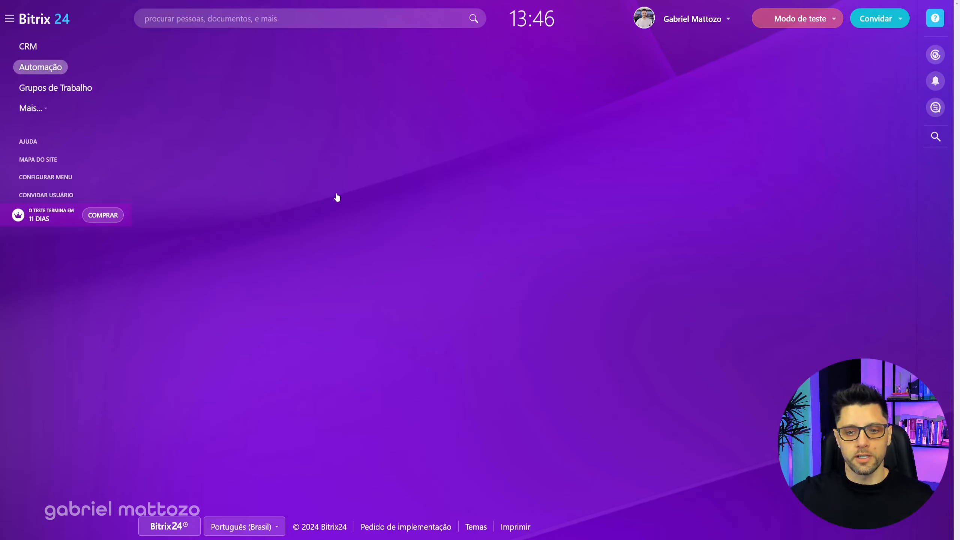
Step: Add an element to the Status list with the image Vermelho as its Arquivo and save it
click(272, 98)
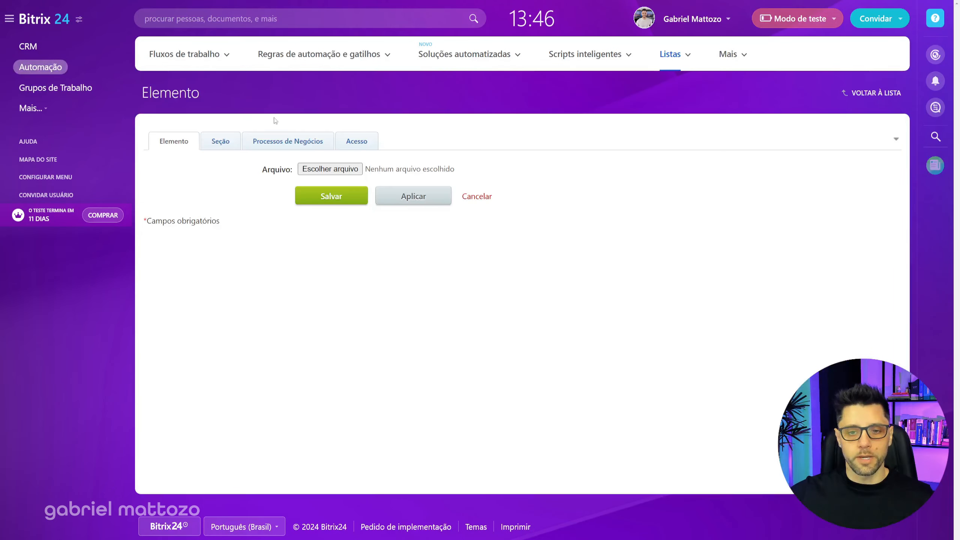
click(332, 170)
click(242, 81)
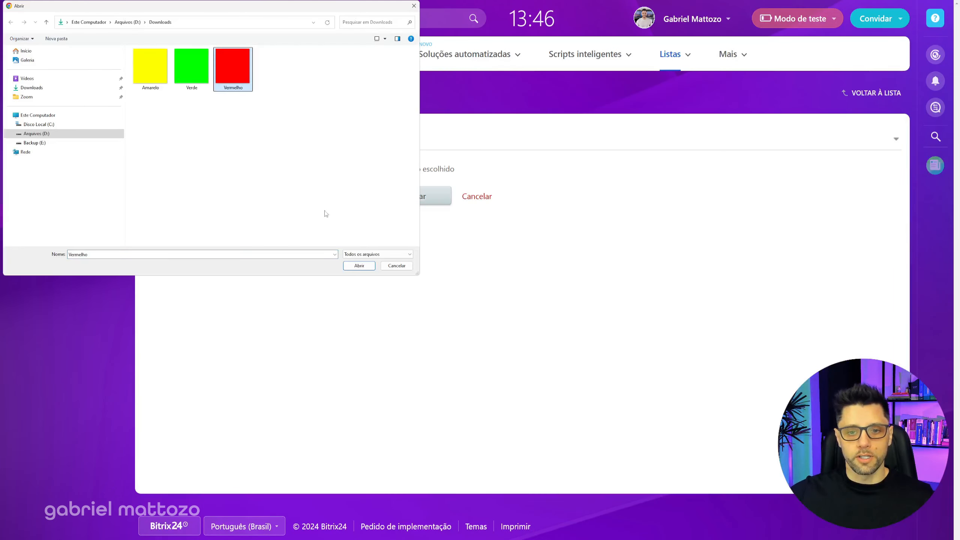
click(355, 267)
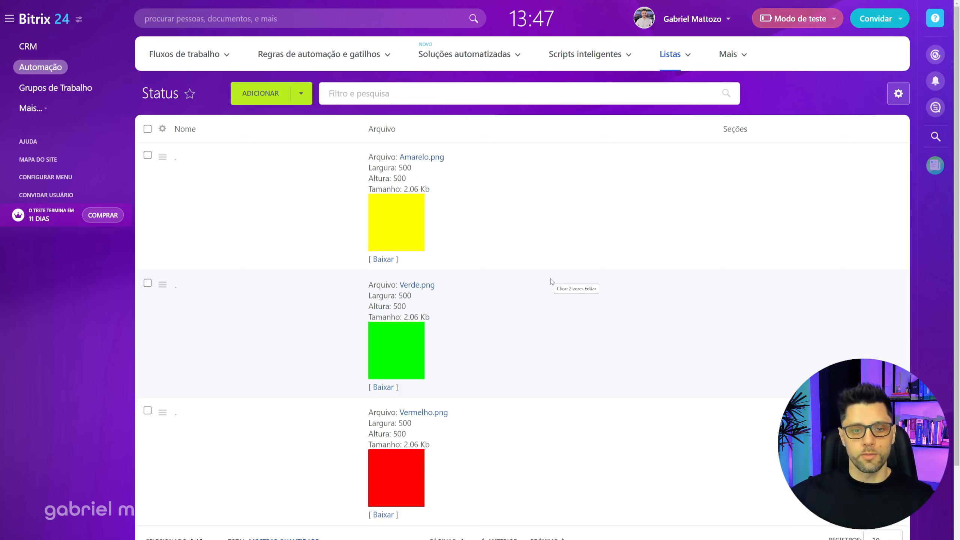
Step: Show the ID column in the Status list's view and apply the change
click(163, 129)
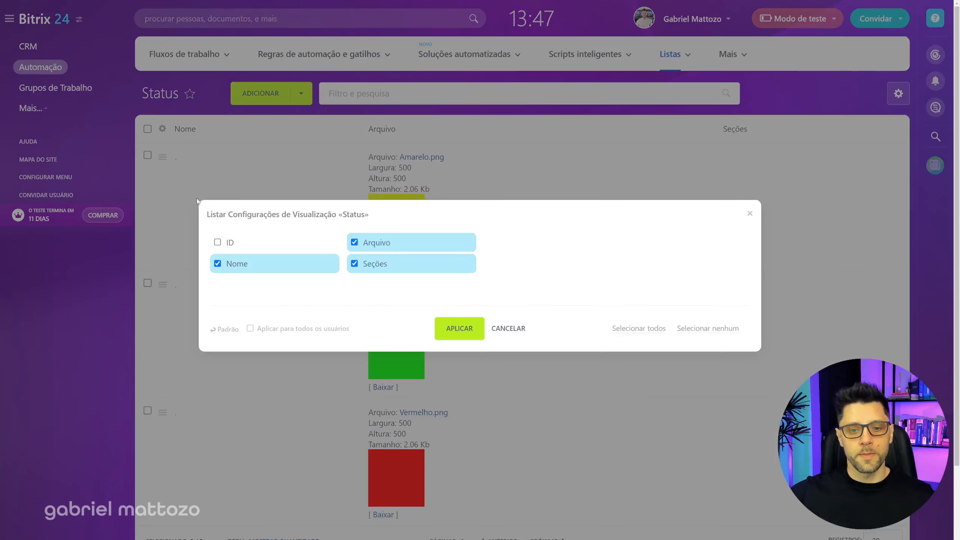
click(223, 243)
click(459, 328)
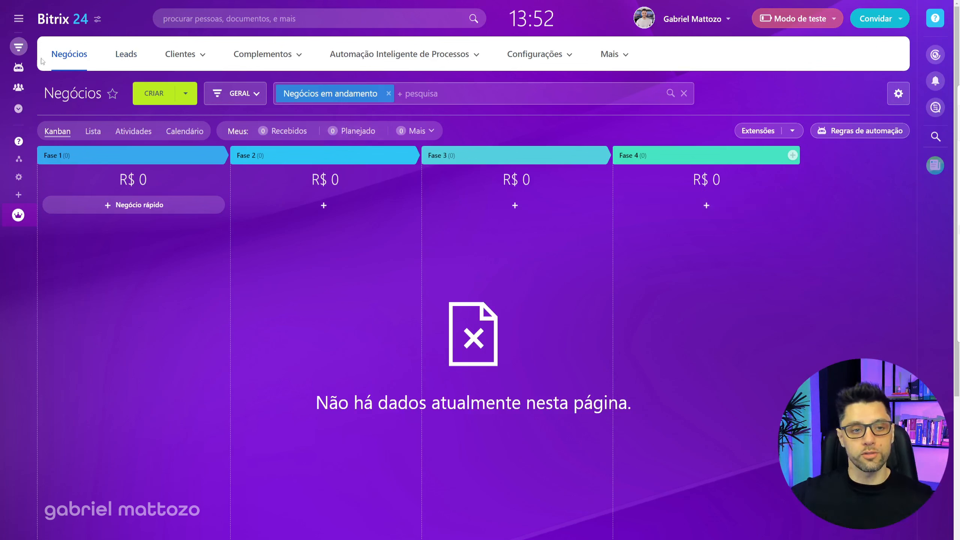
Step: Open the CRM's custom fields for Negócio from the form and report settings and start a new field
click(539, 54)
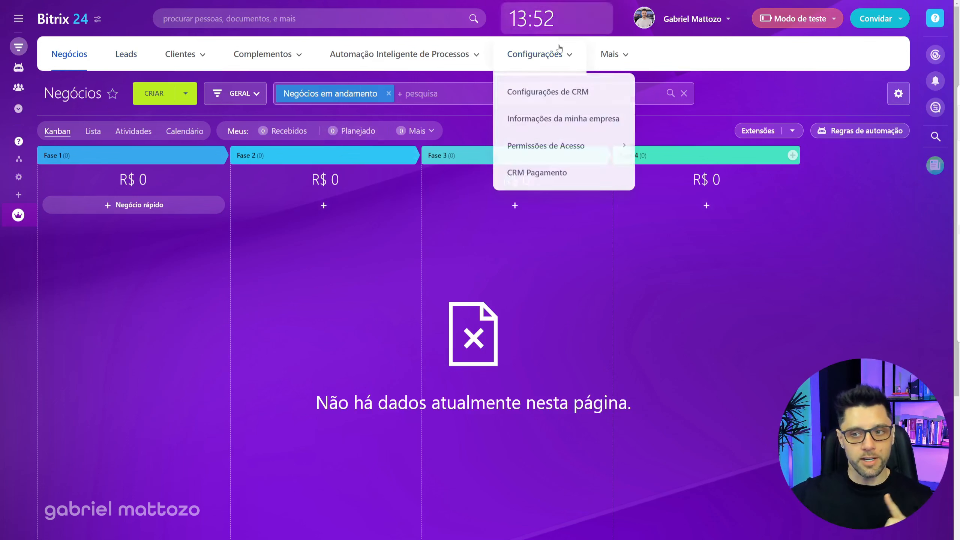
click(563, 93)
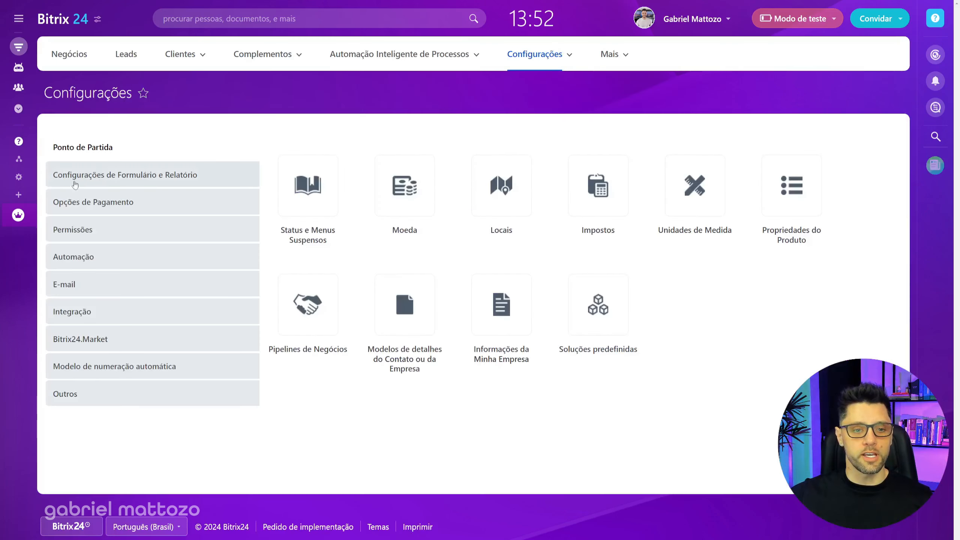
click(186, 183)
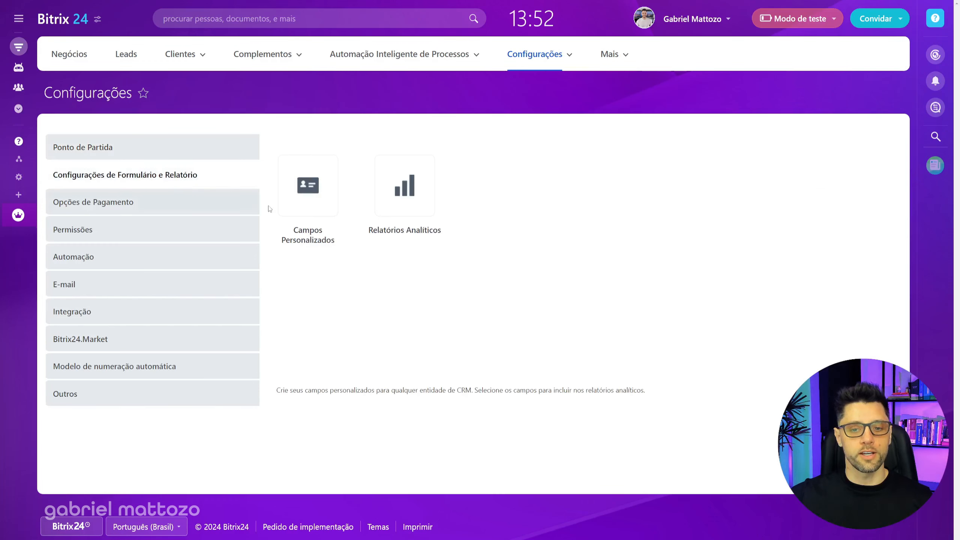
click(315, 181)
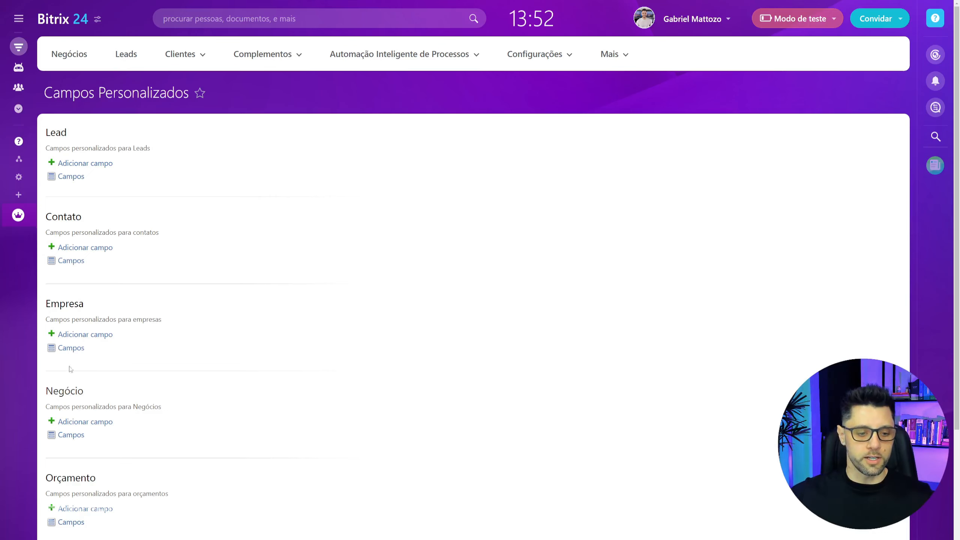
click(71, 395)
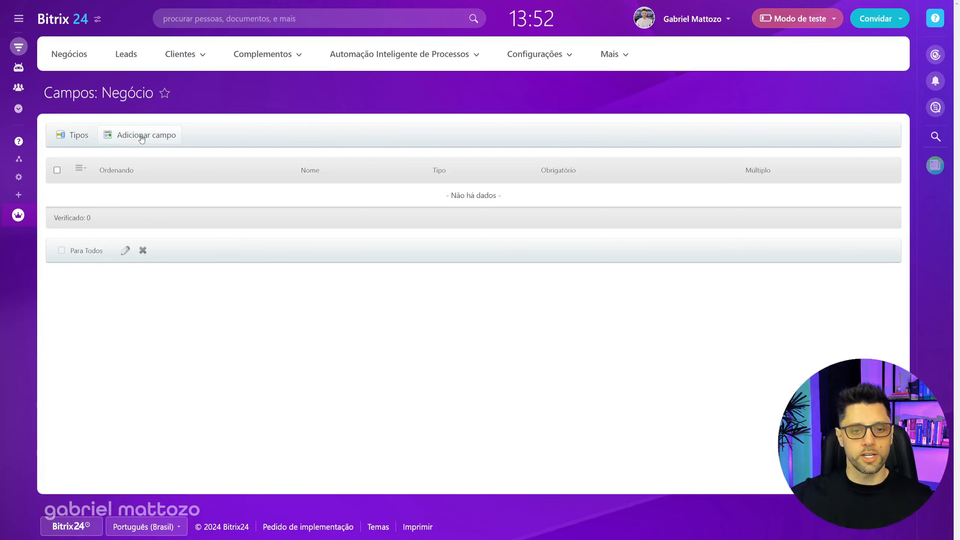
click(140, 135)
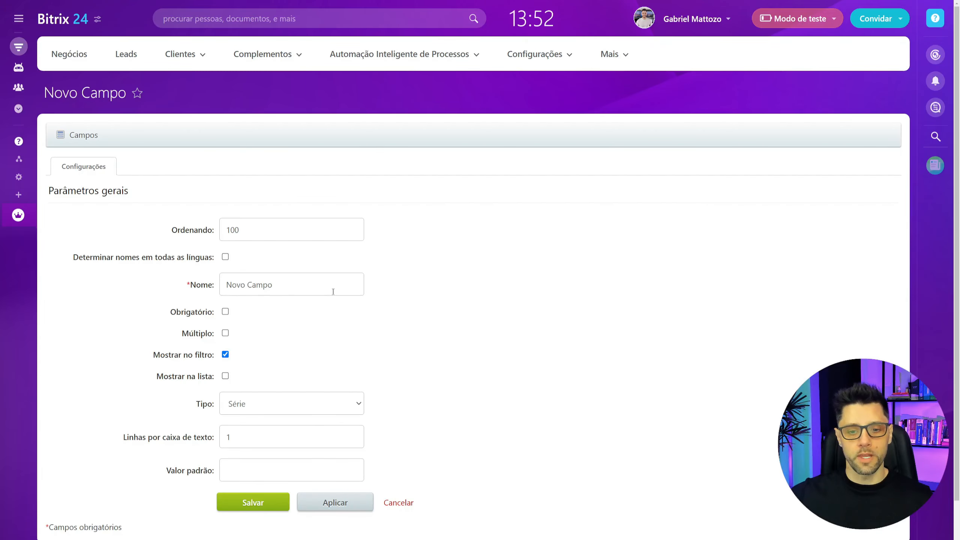
Step: Name the new deal field "Status", set its type to Arquivo, make it Múltiplo, and save it
drag(332, 282, 220, 281)
text(Status)
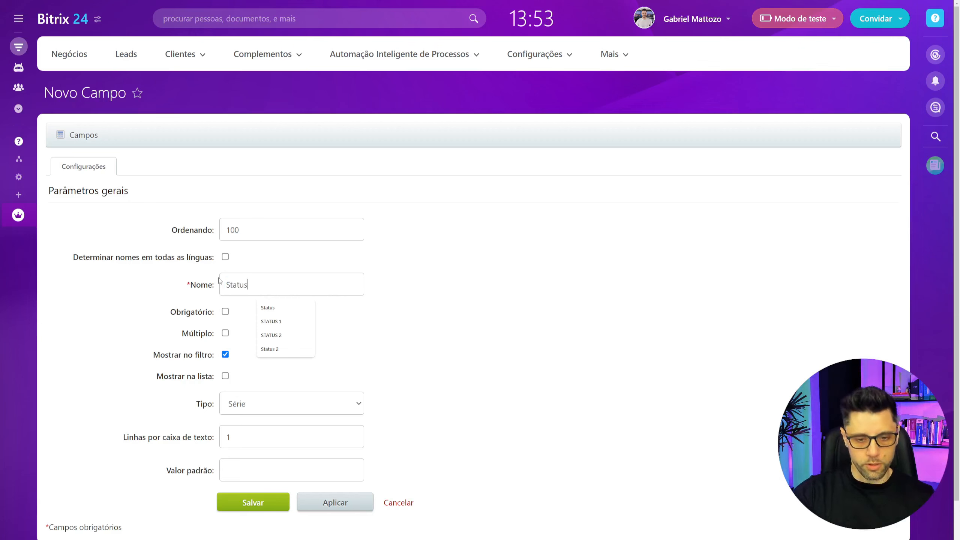
click(376, 269)
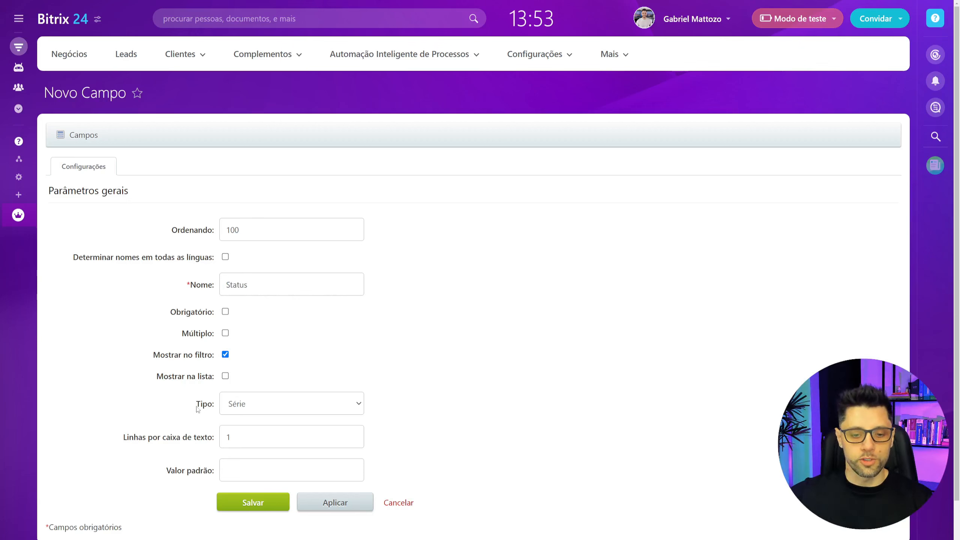
drag(197, 414, 225, 411)
click(283, 408)
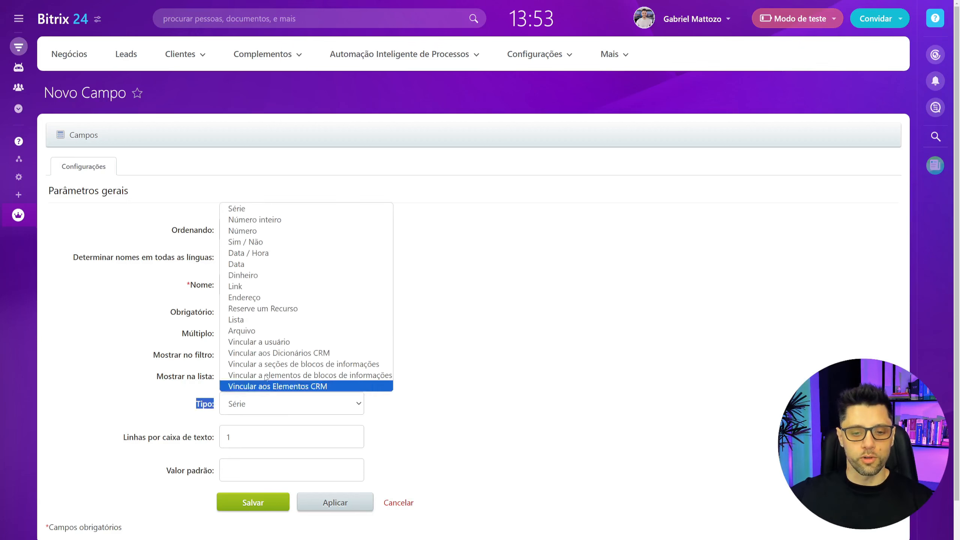
click(256, 330)
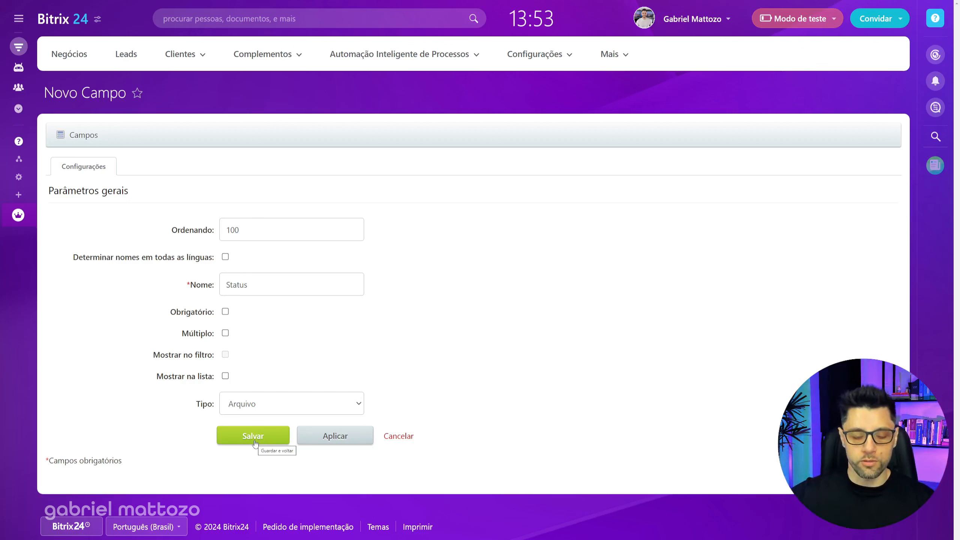
click(225, 333)
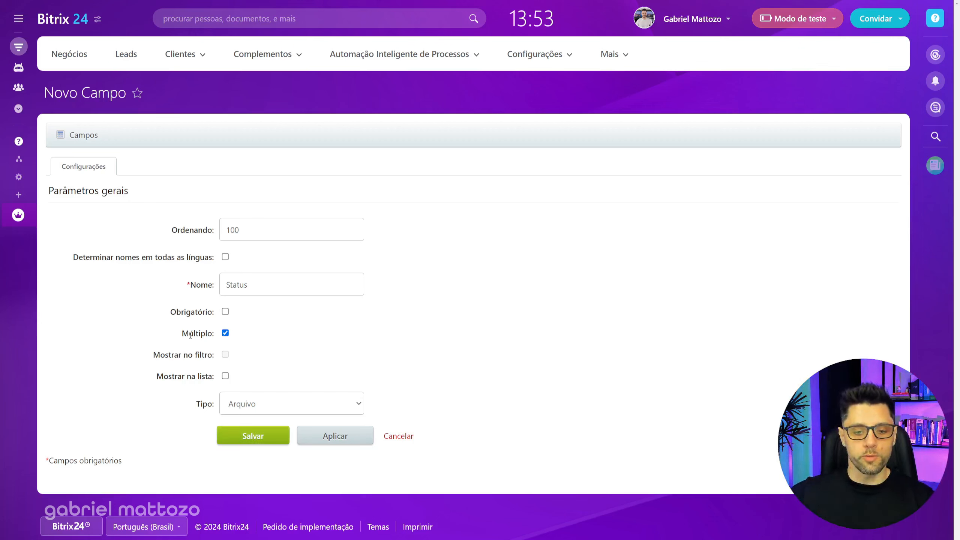
click(247, 436)
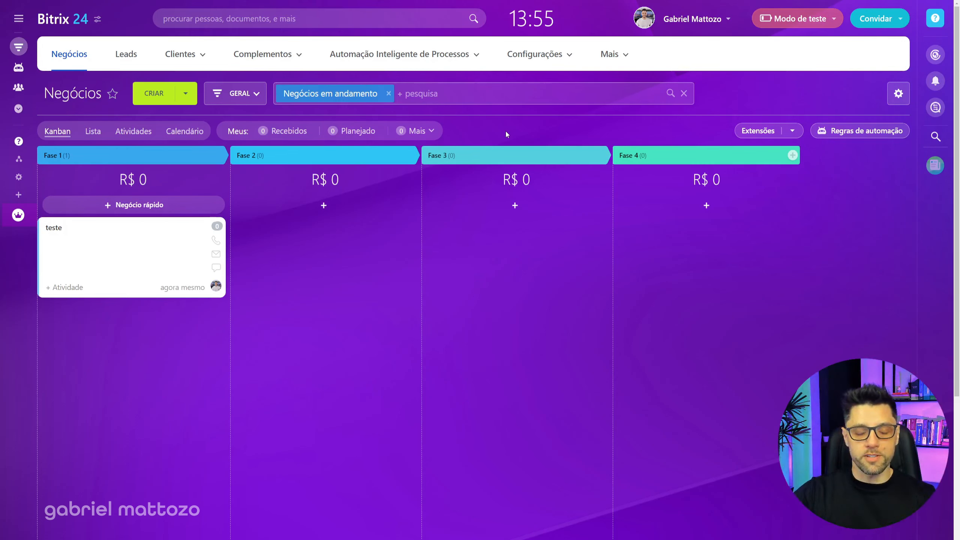
Step: Add the Status field to the fields displayed on the deal Kanban cards and apply the change
click(898, 93)
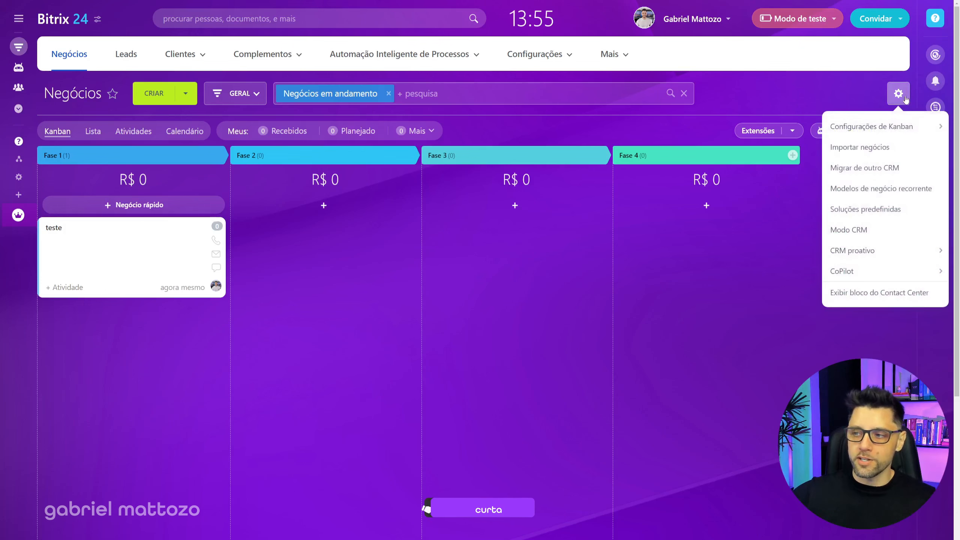
mouse_move(880, 129)
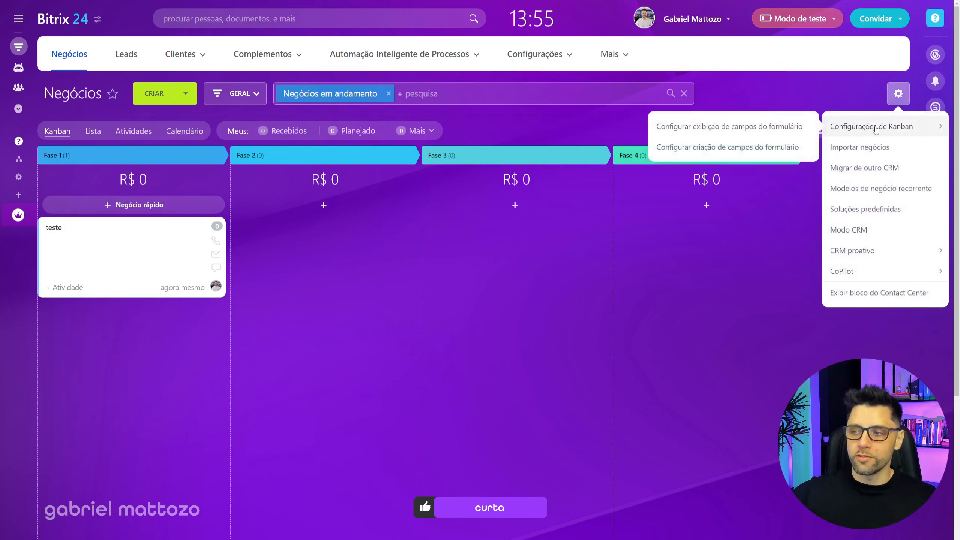
click(705, 128)
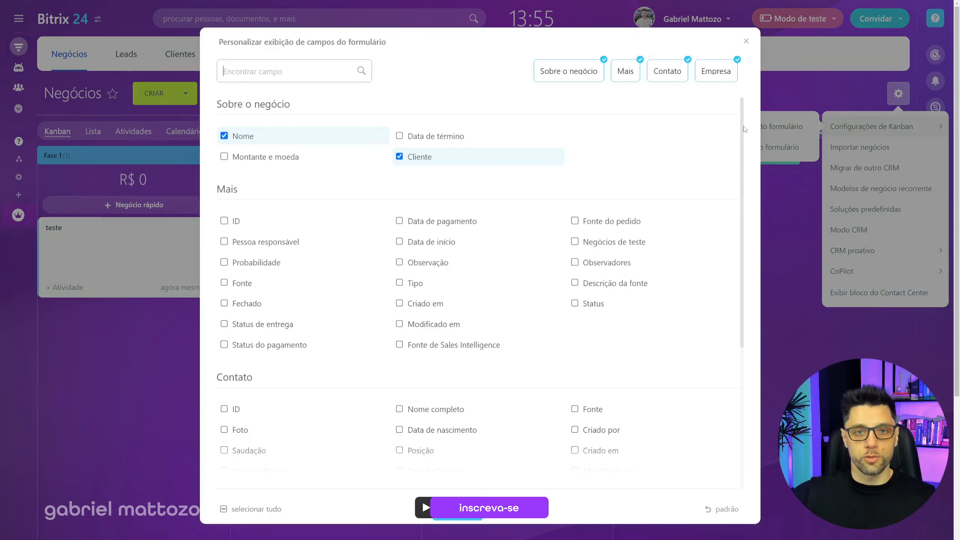
drag(742, 155, 741, 249)
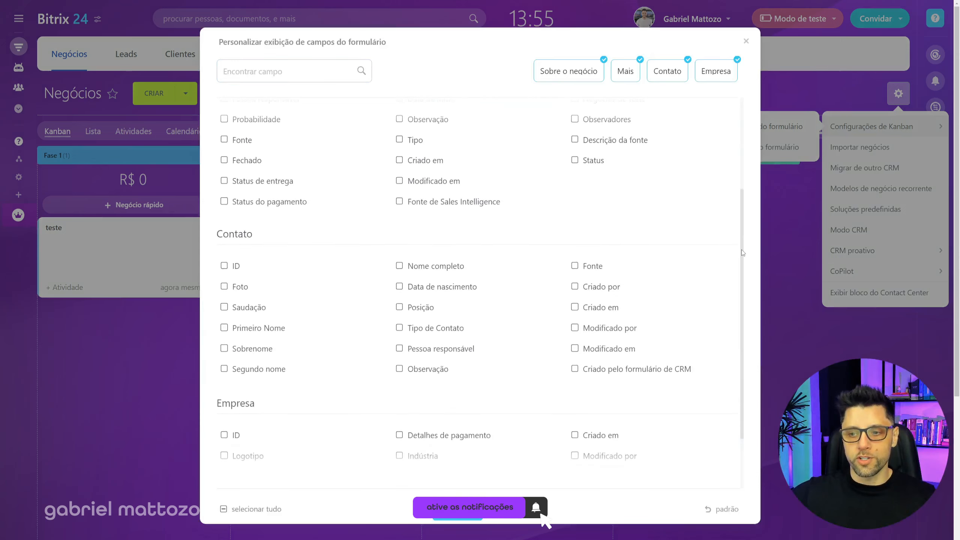
click(583, 167)
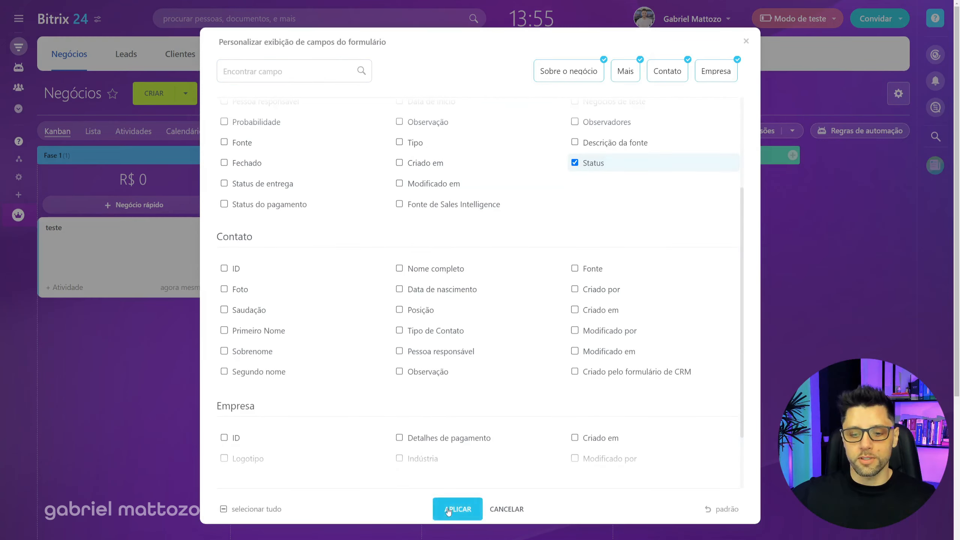
click(447, 507)
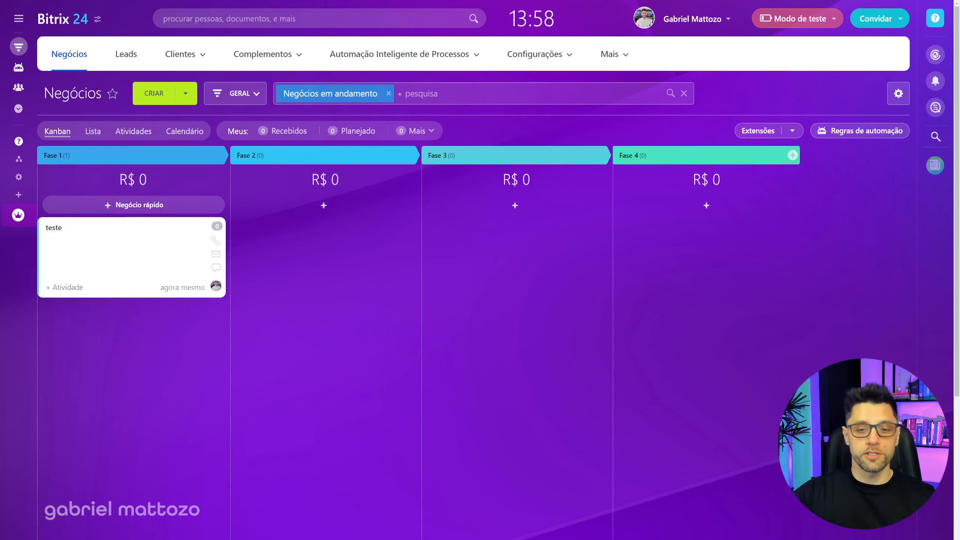
Step: Open the deal automation rules and add the "Obter informação do item da lista" rule to Fase 2
click(859, 130)
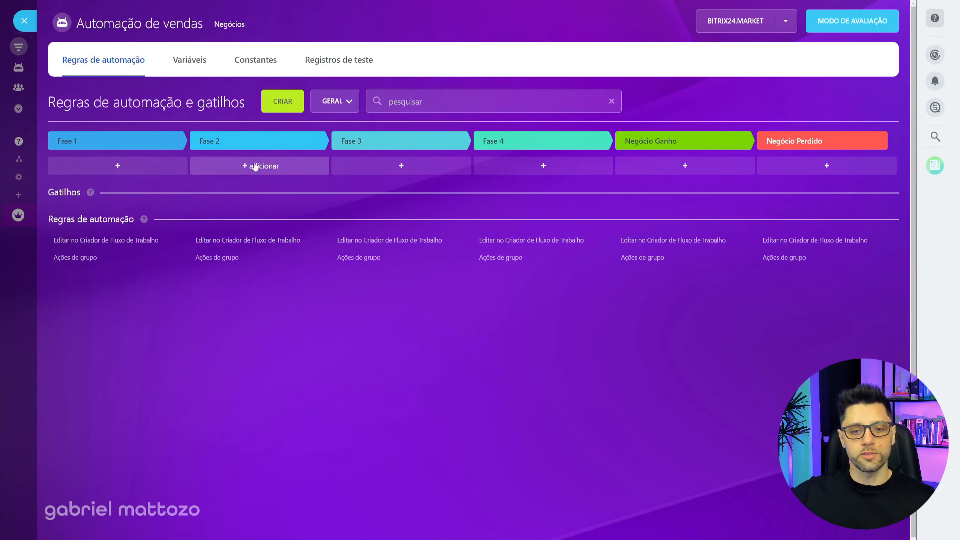
click(255, 169)
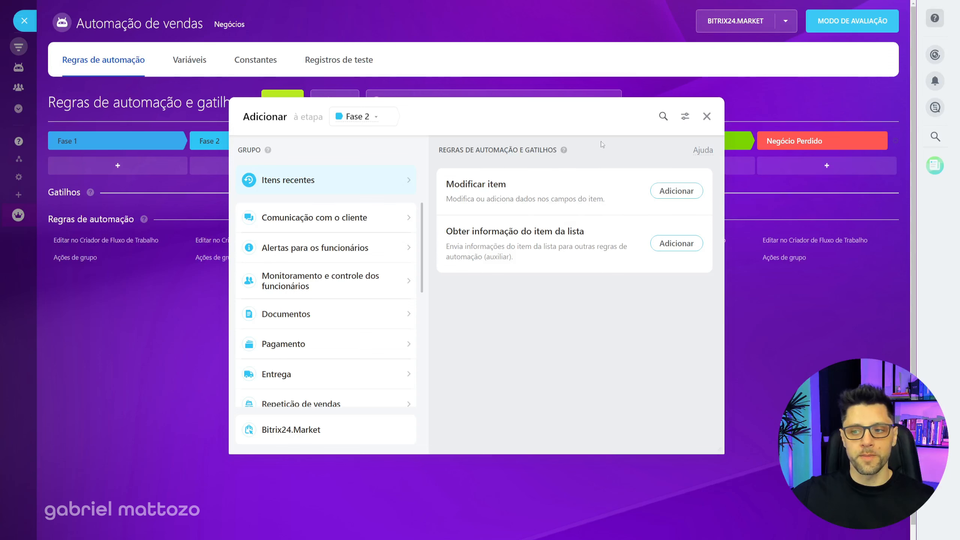
click(664, 118)
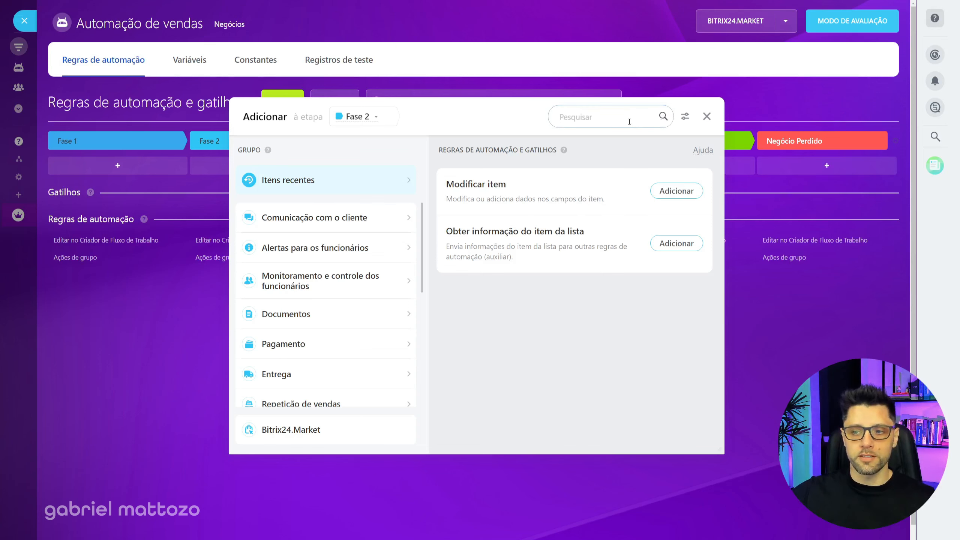
text(lis)
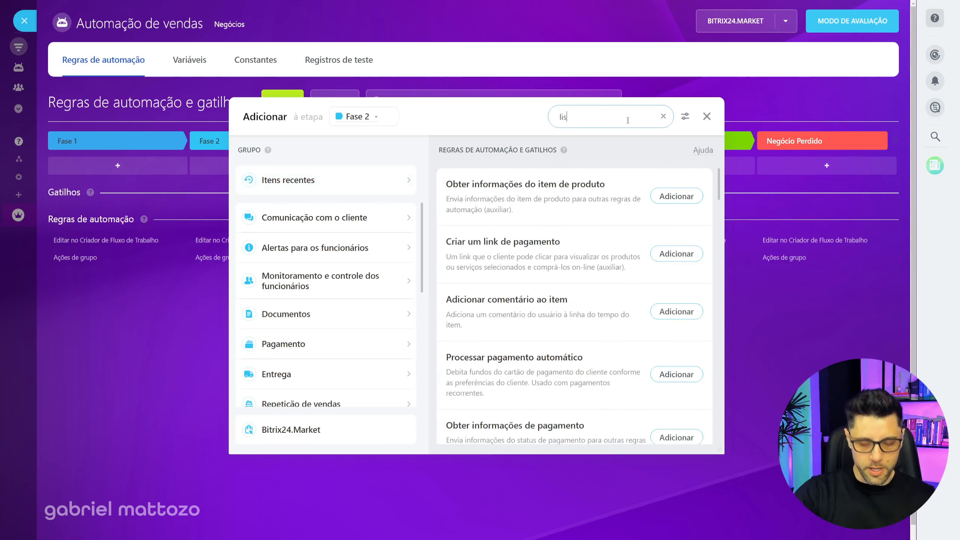
text(ta)
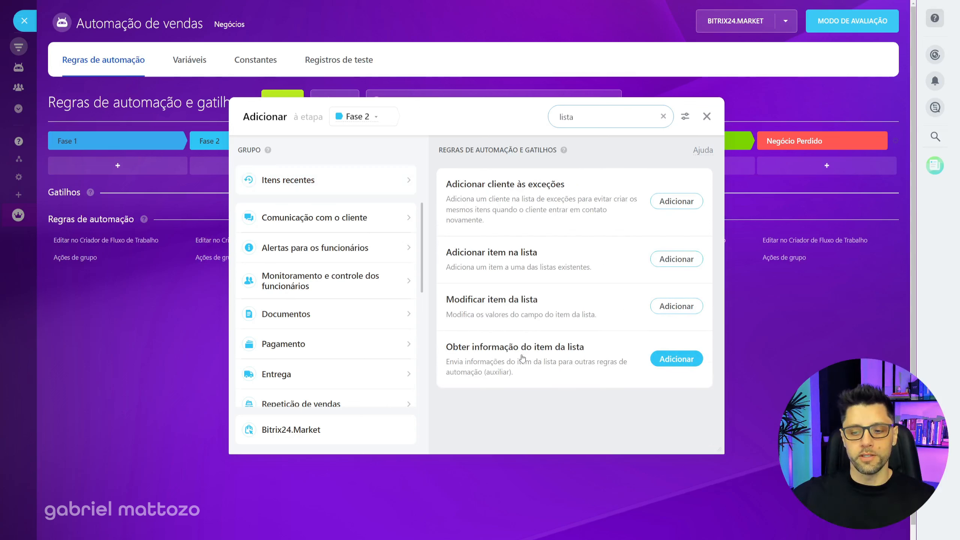
click(676, 360)
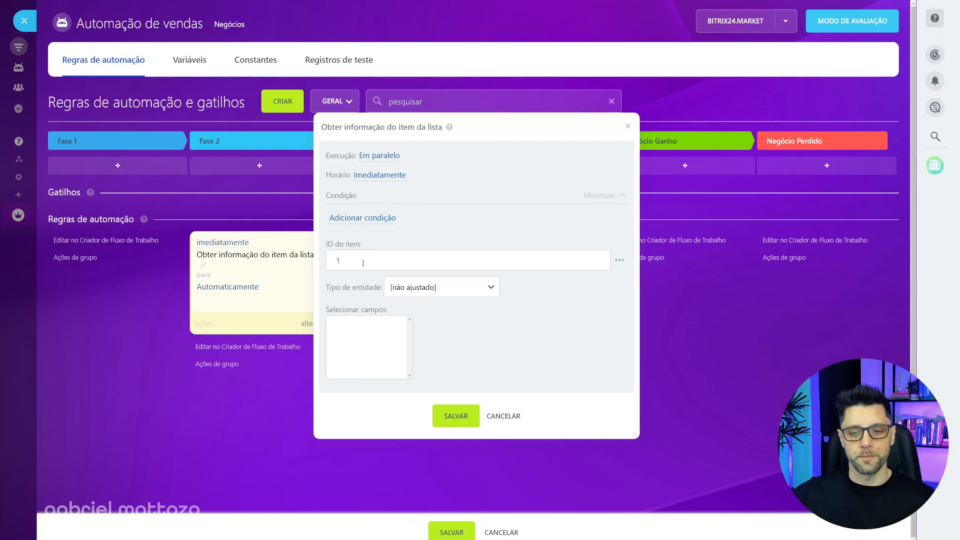
Step: Configure the list item rule with item ID 1, entity type [s1] Status and field Arquivo, save it, and dismiss the hint
drag(330, 288, 377, 288)
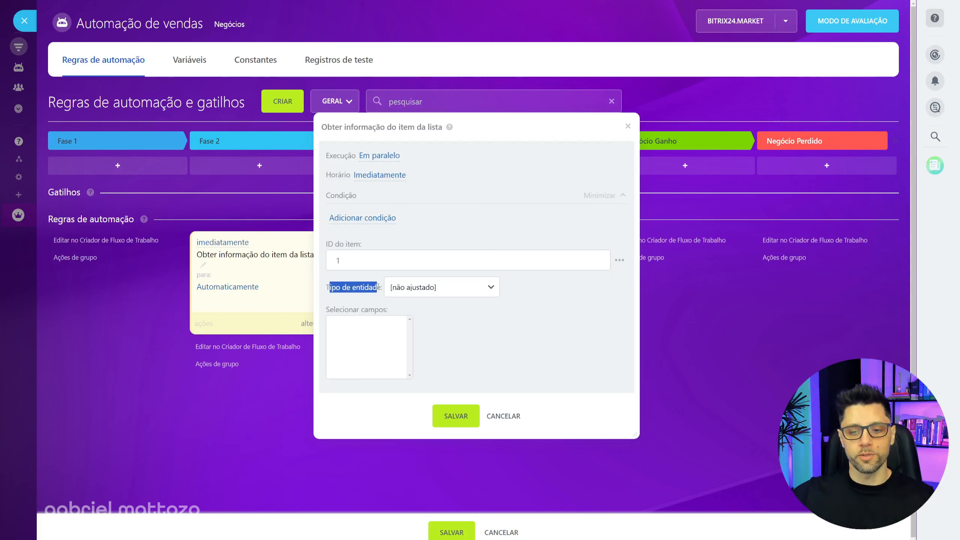
click(485, 295)
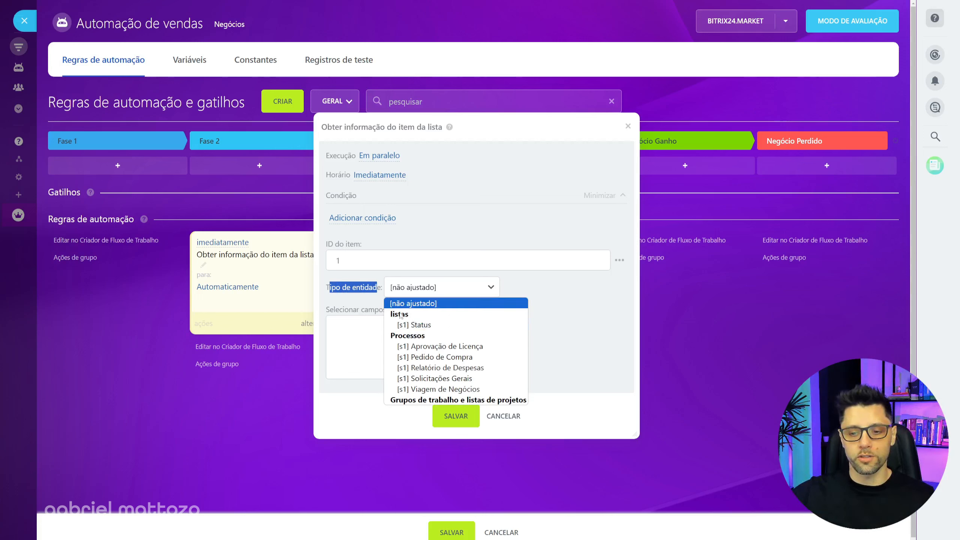
click(424, 324)
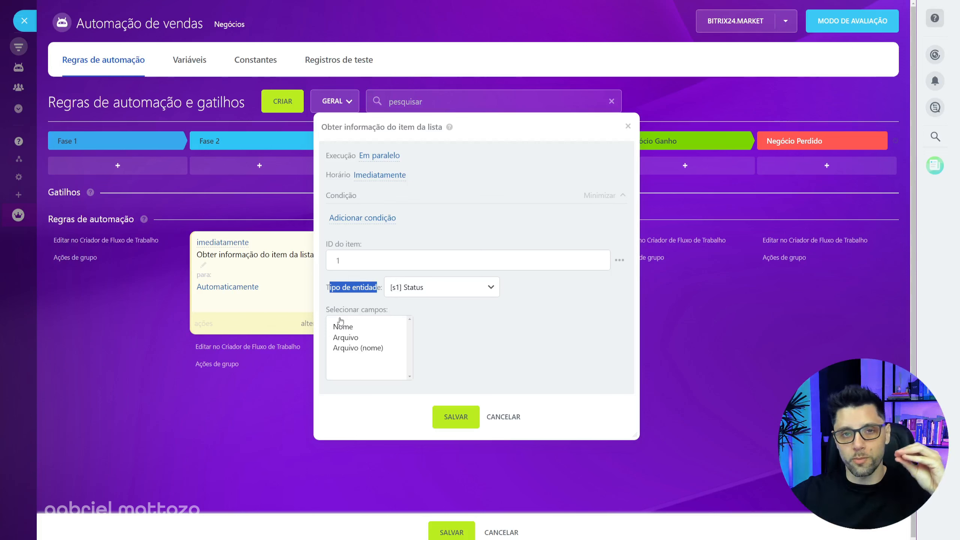
click(354, 339)
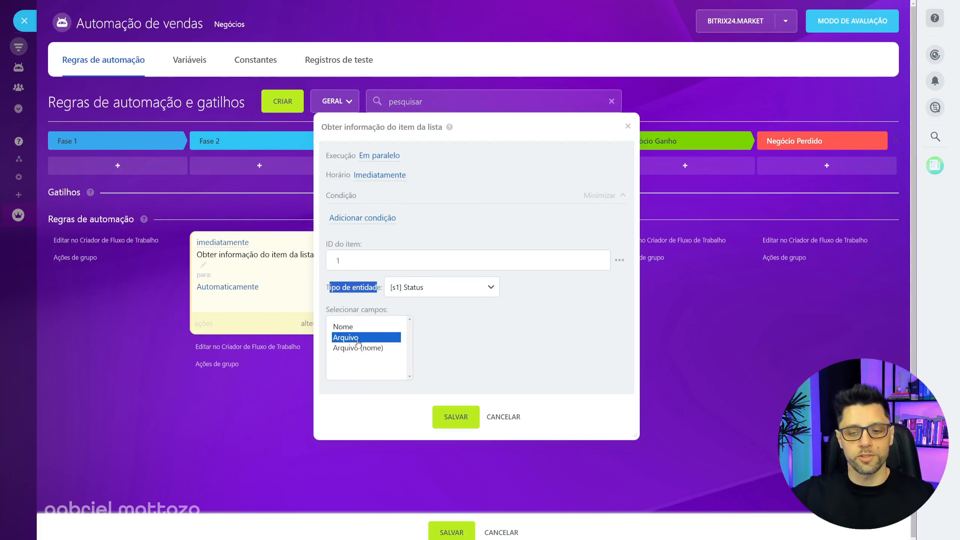
click(457, 411)
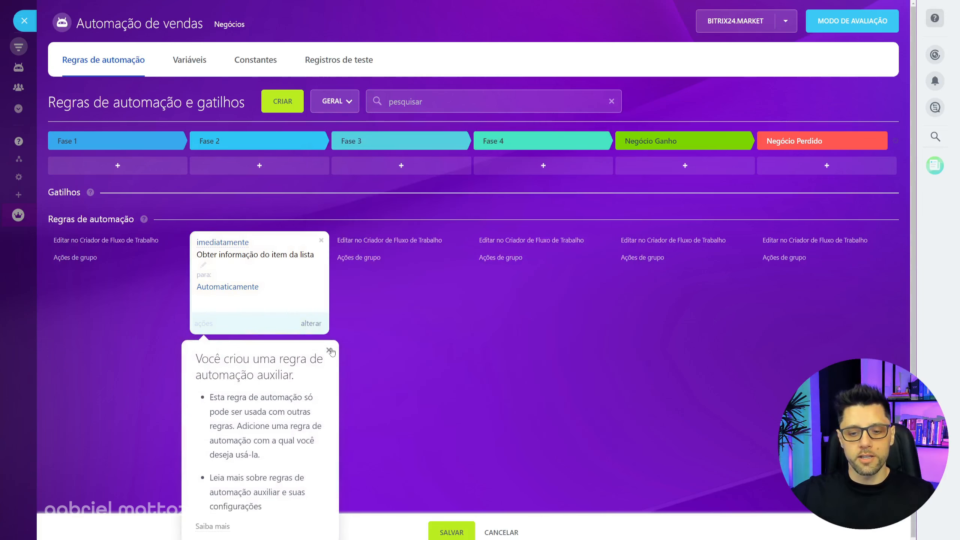
click(329, 351)
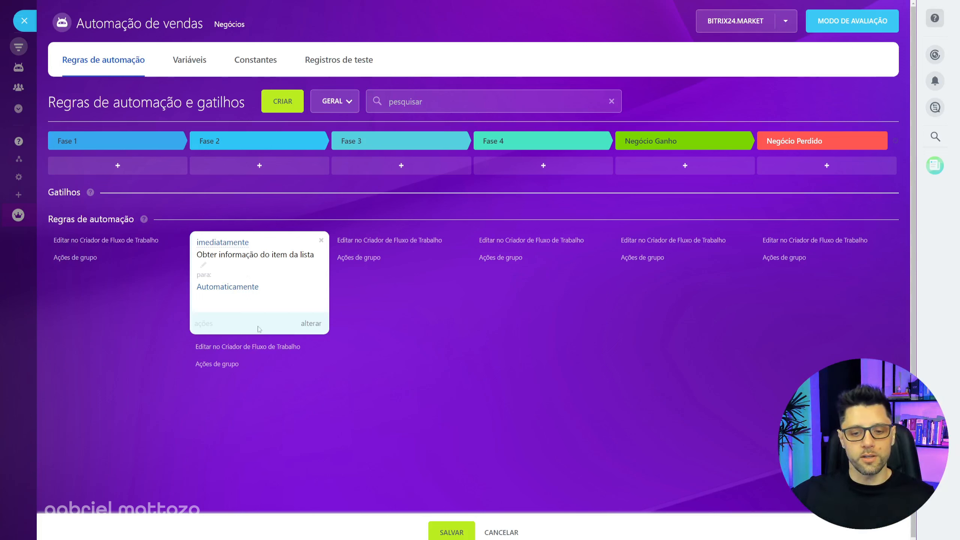
Step: Find the "Modificar item" rule by searching for "modificar" and add it to Fase 2
click(265, 172)
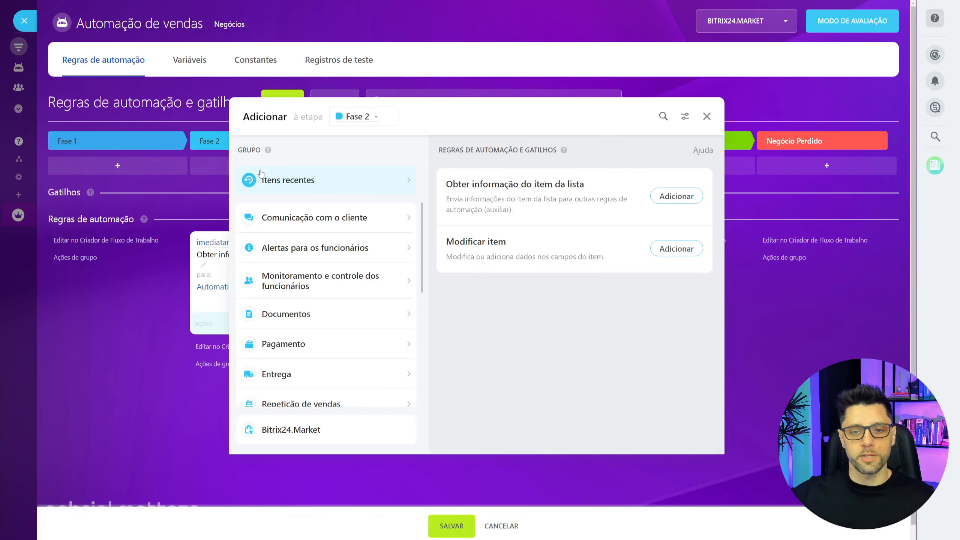
click(663, 118)
text(m)
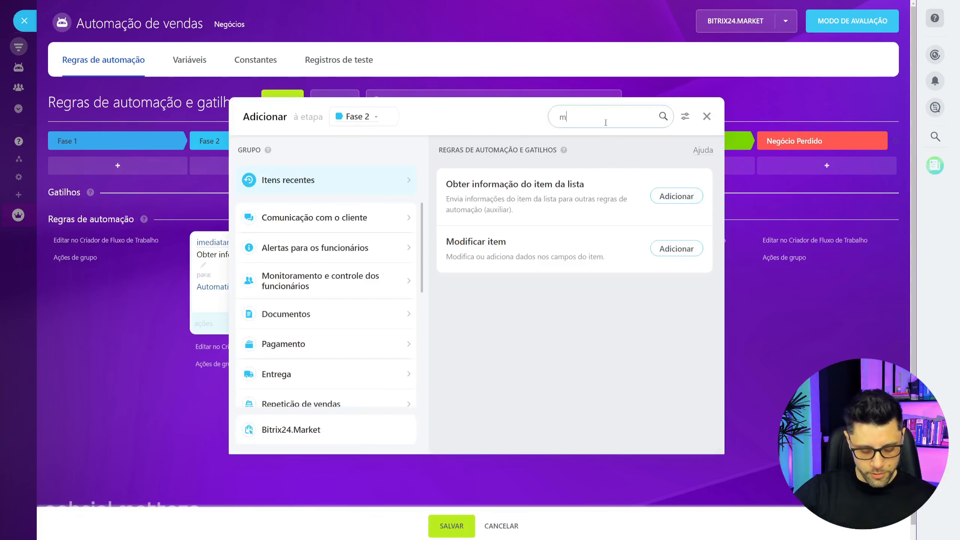
text(odif)
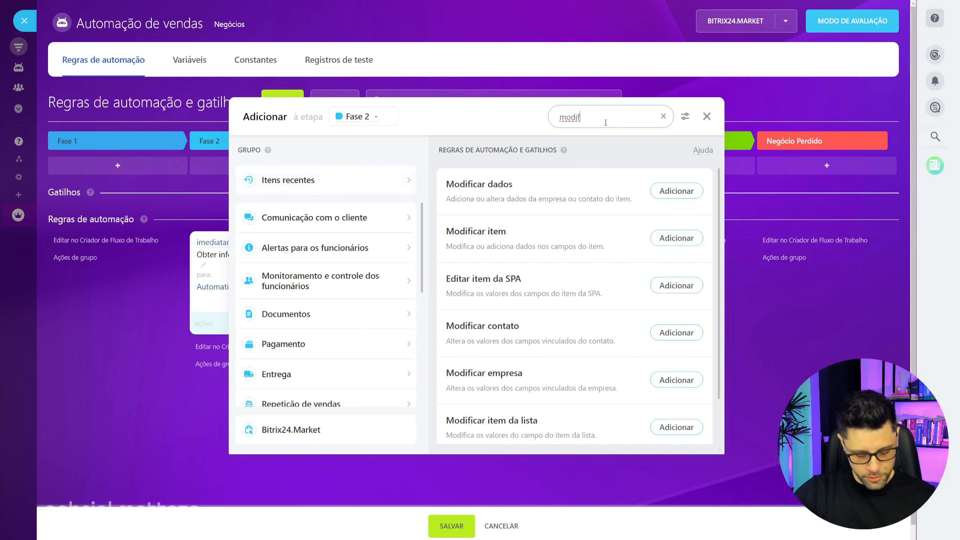
text(icar)
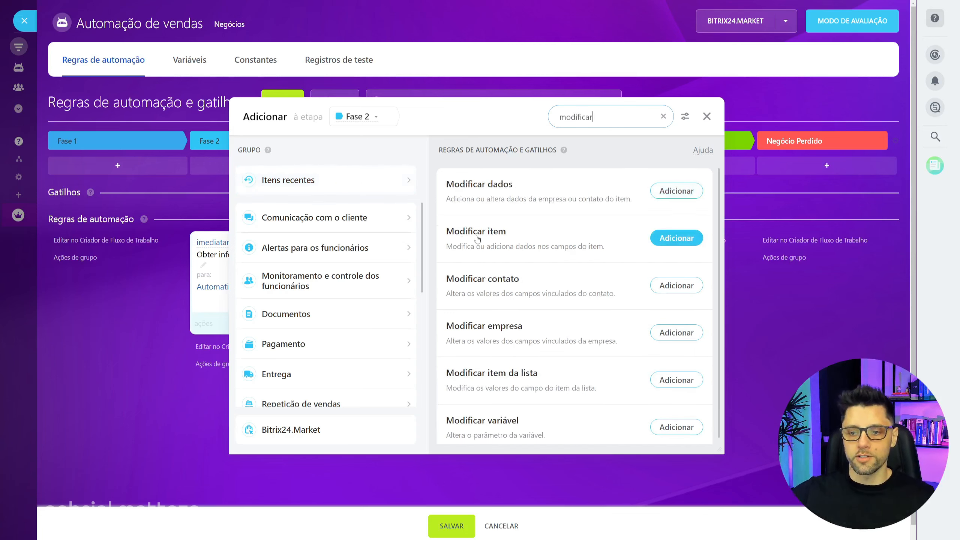
click(685, 238)
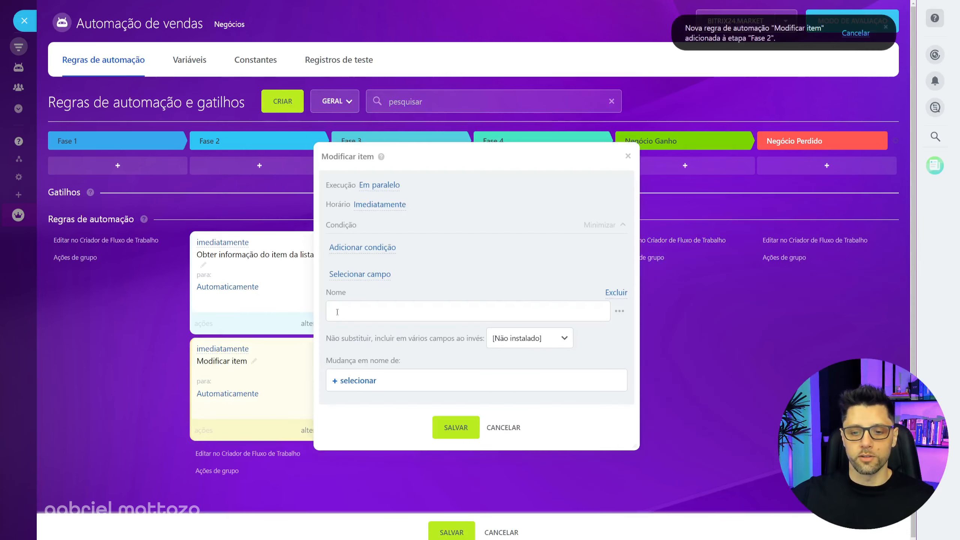
Step: Remove the Nome field from the Modificar item rule and select the Status field instead
double_click(335, 292)
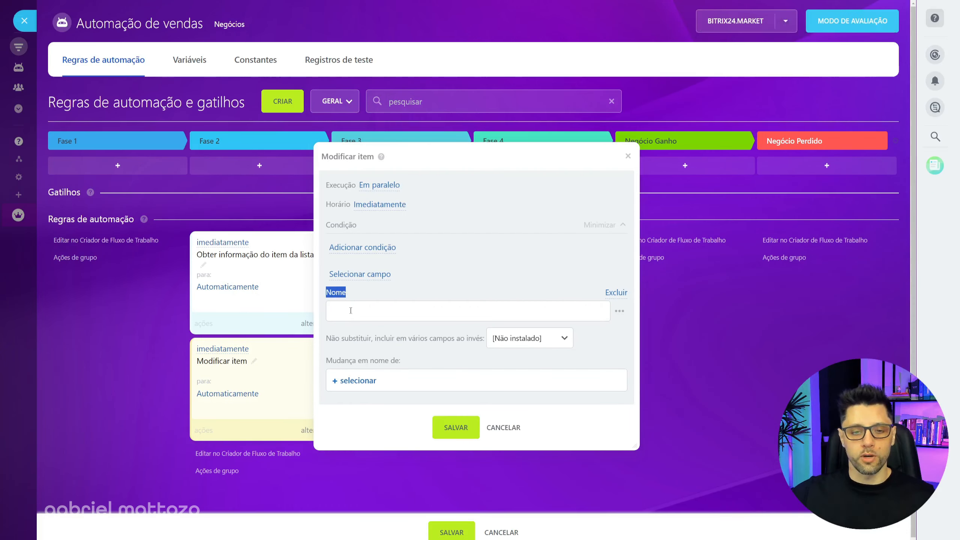
click(617, 293)
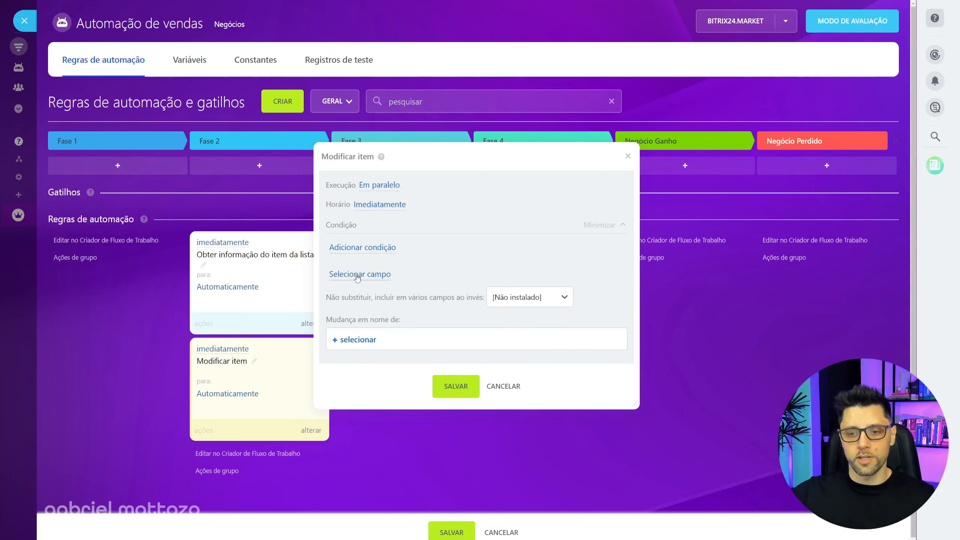
click(374, 277)
scroll(442, 305, down, 10)
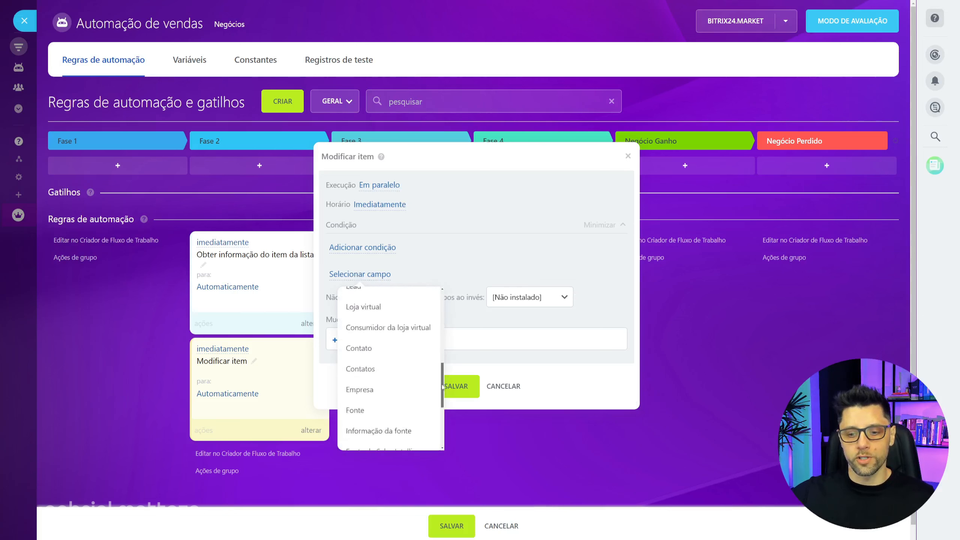
click(363, 339)
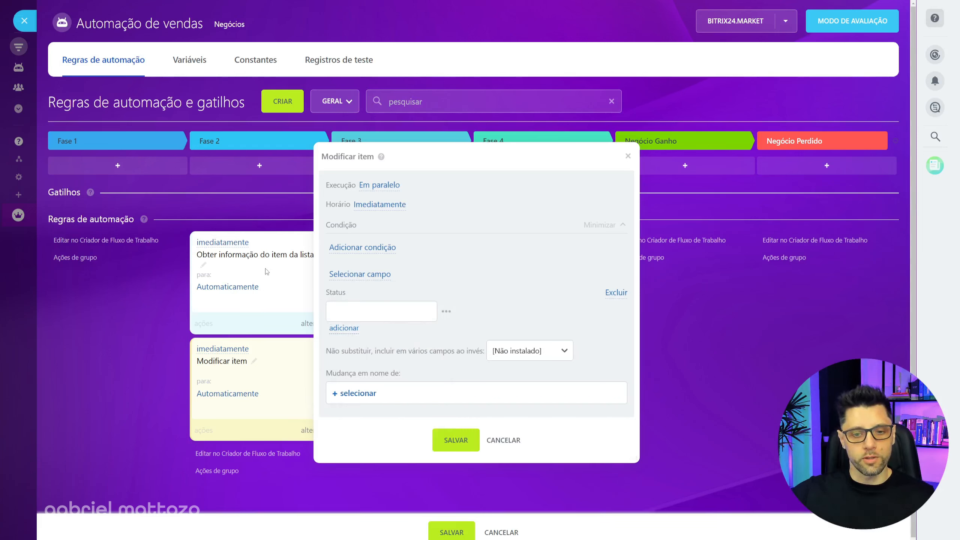
Step: Fill the rule's Status field with the Arquivo value from the "Obter informação do item da lista" rule
click(446, 313)
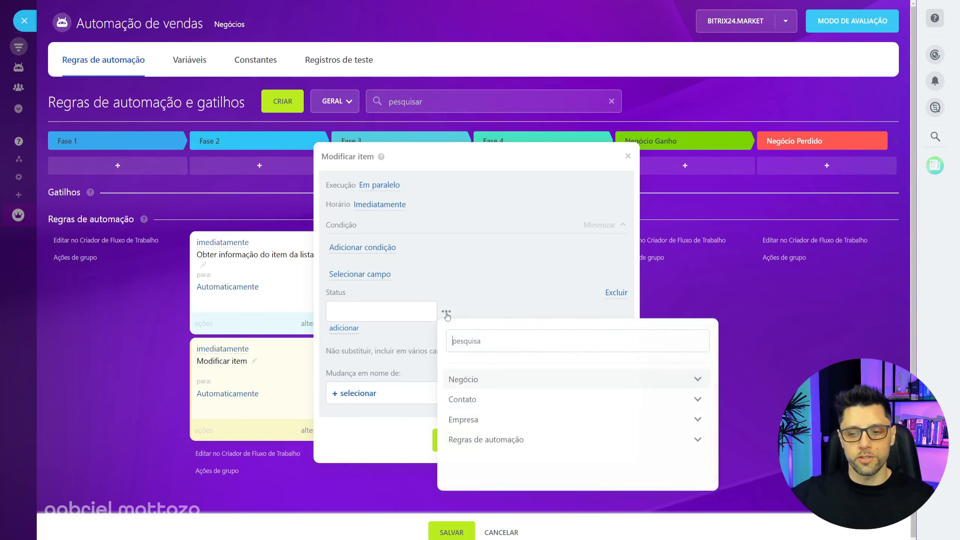
click(484, 441)
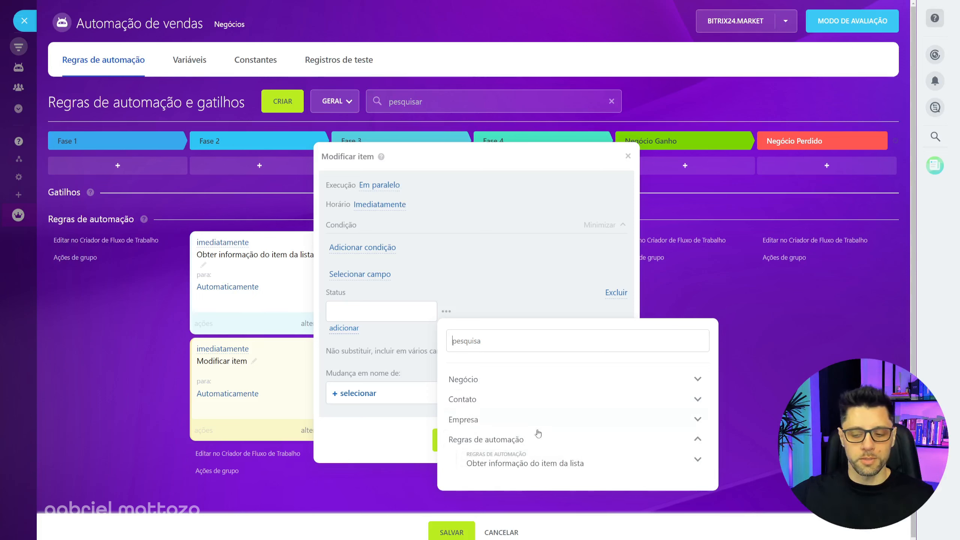
click(565, 463)
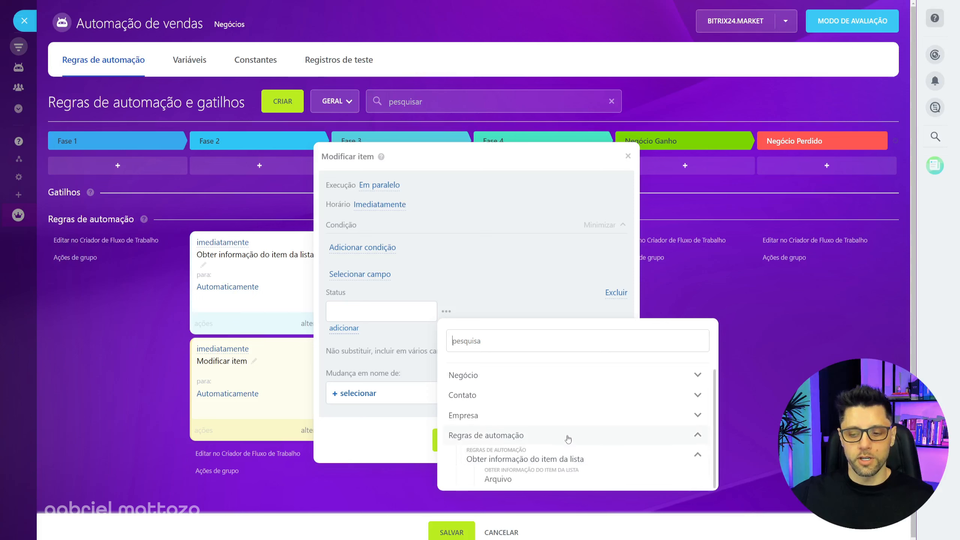
click(498, 480)
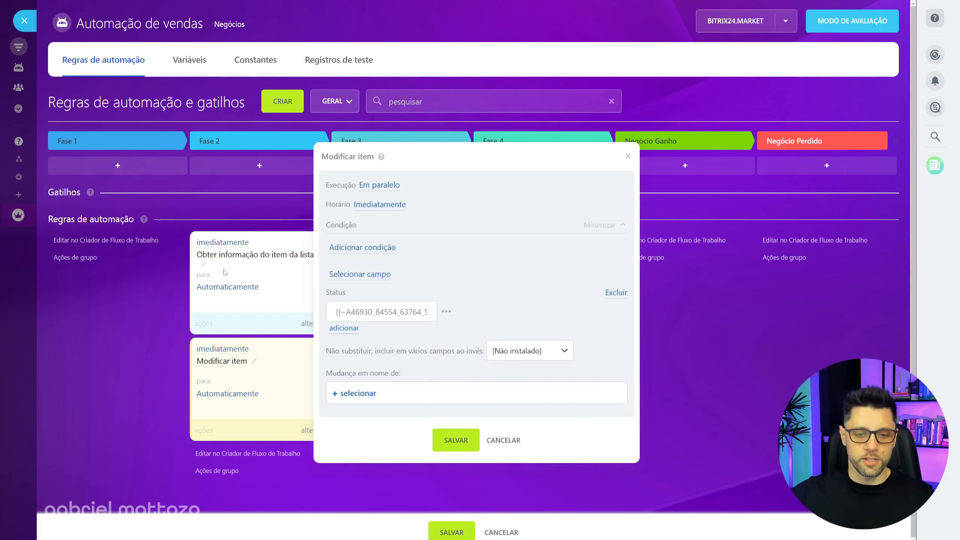
Step: Set the Modificar item rule's execution to Aguardar, then save the rule and the automation changes
drag(432, 160, 493, 141)
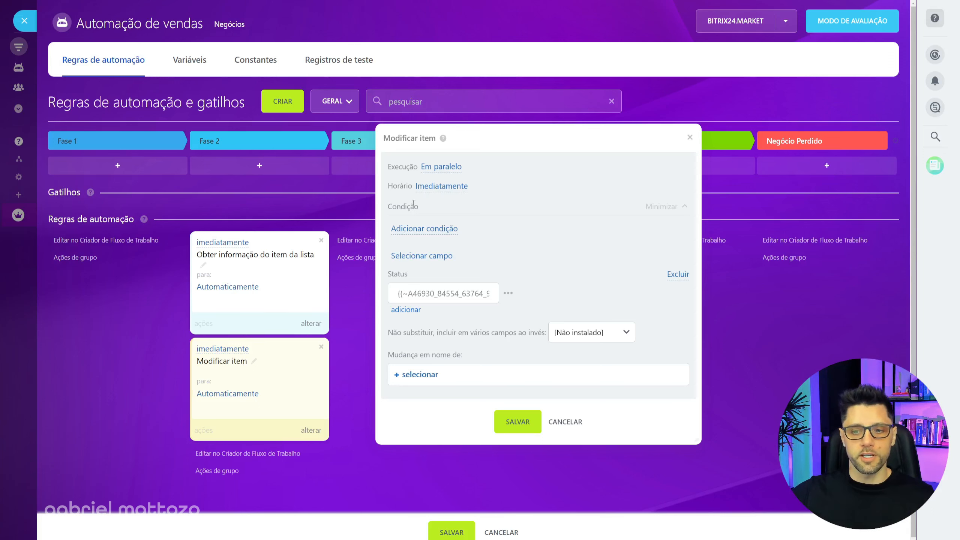
drag(389, 169, 417, 167)
click(450, 168)
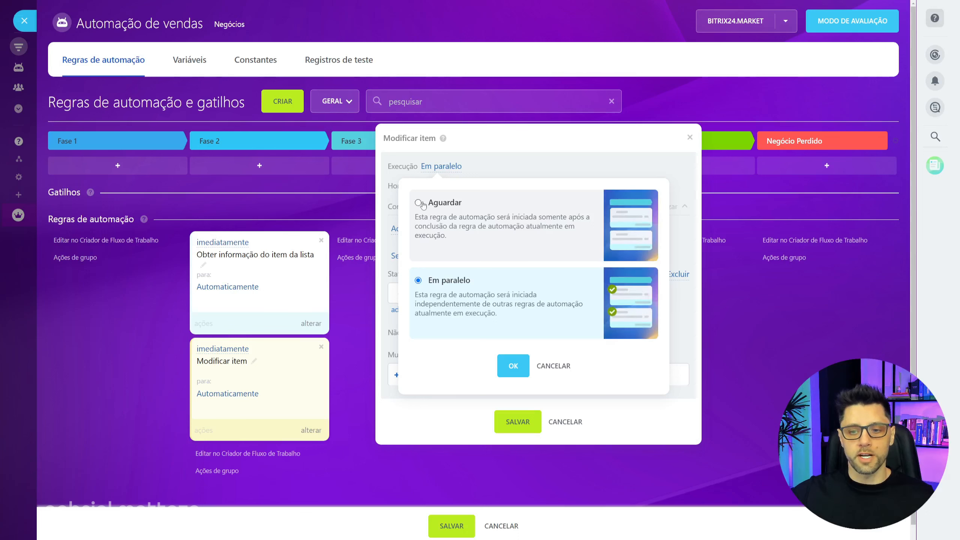
click(418, 203)
click(513, 366)
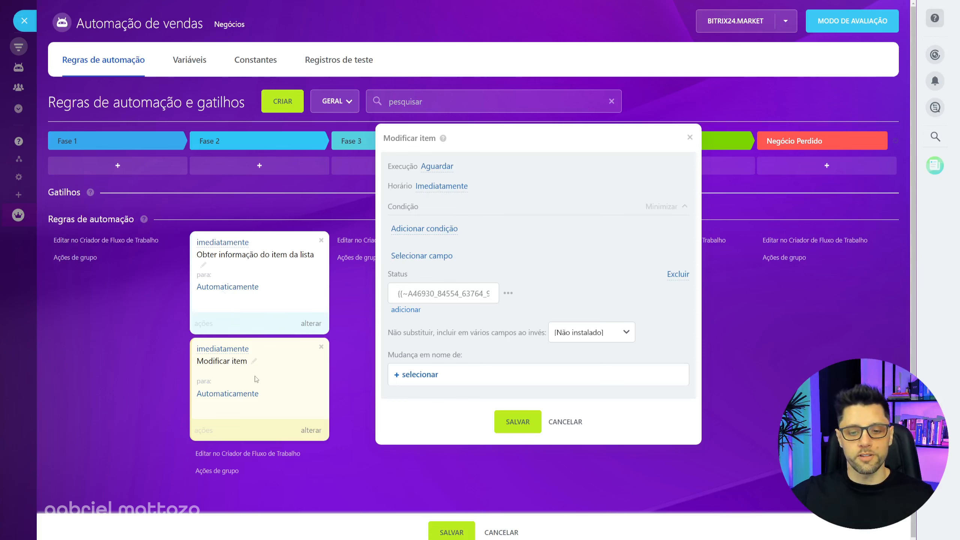
click(517, 421)
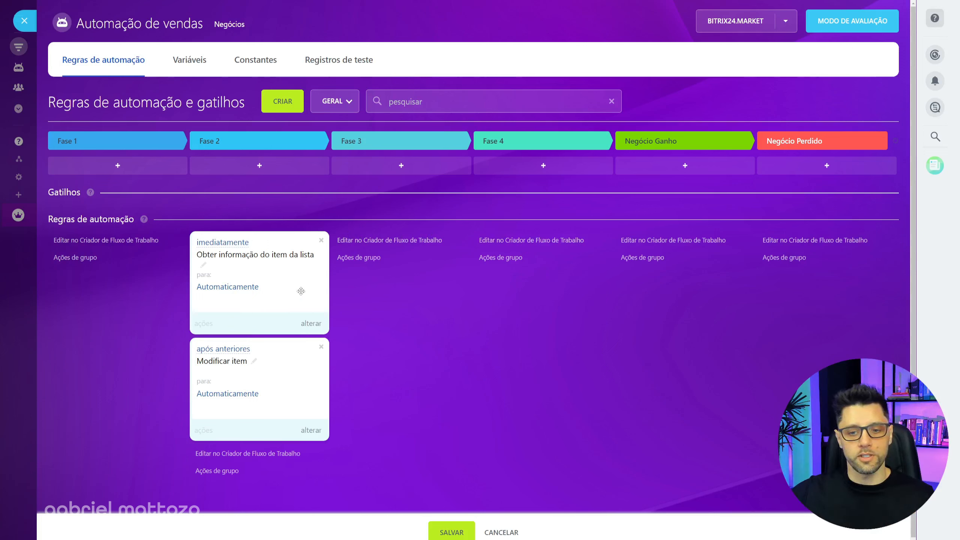
click(445, 532)
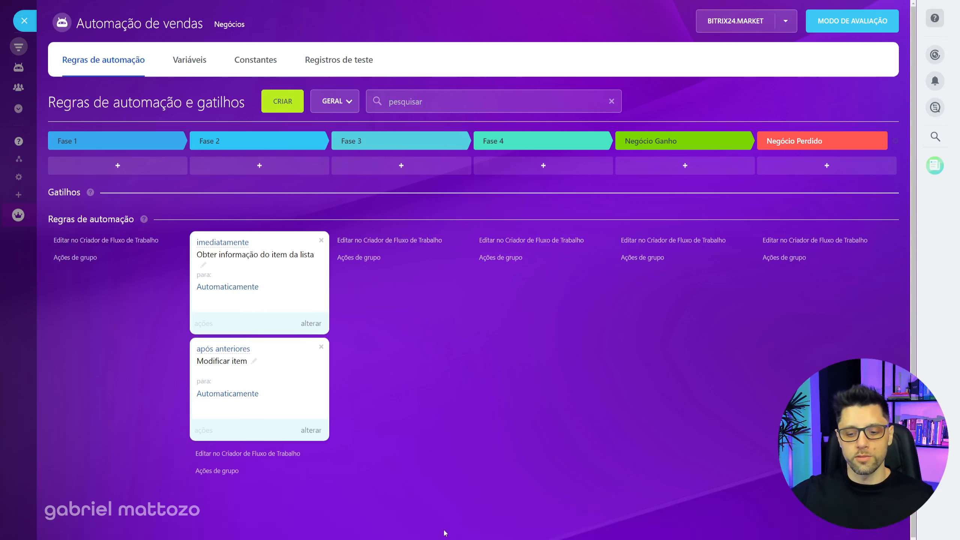
Step: Return to the deal Kanban, move the "teste" deal from Fase 1 to Fase 2, and reload the page
click(24, 22)
drag(110, 255, 276, 257)
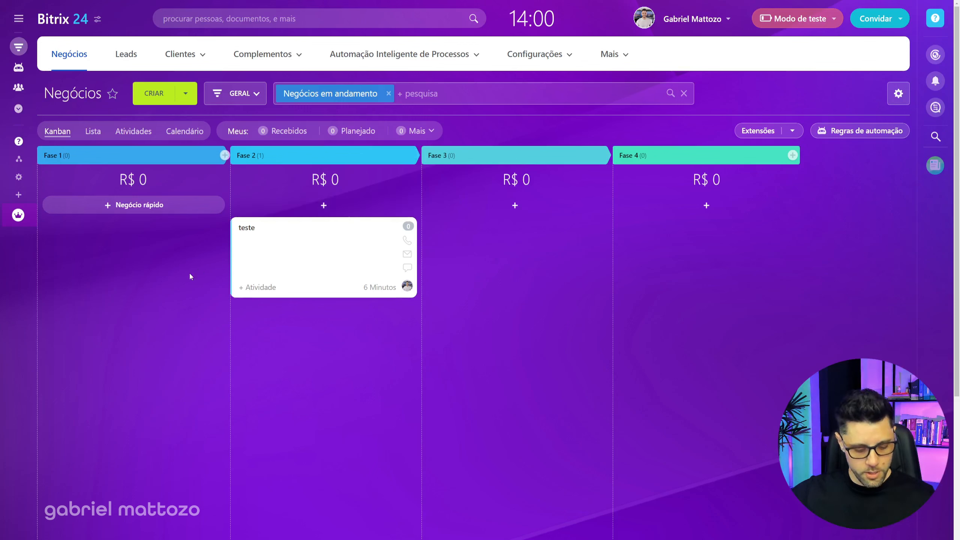
key(F5)
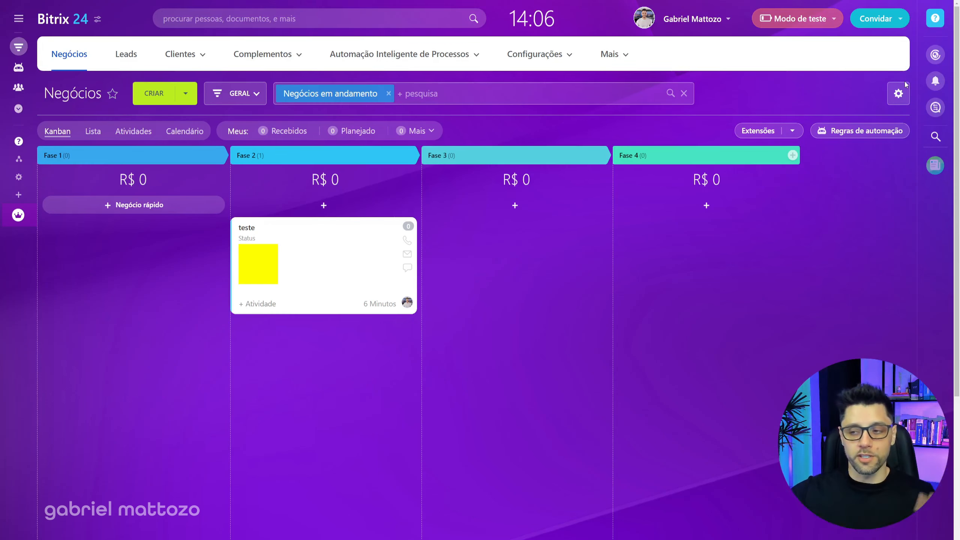
Step: Reopen the automation rules and copy both Fase 2 rules, "Obter informação do item da lista" and "Modificar item", to Fase 3
click(898, 130)
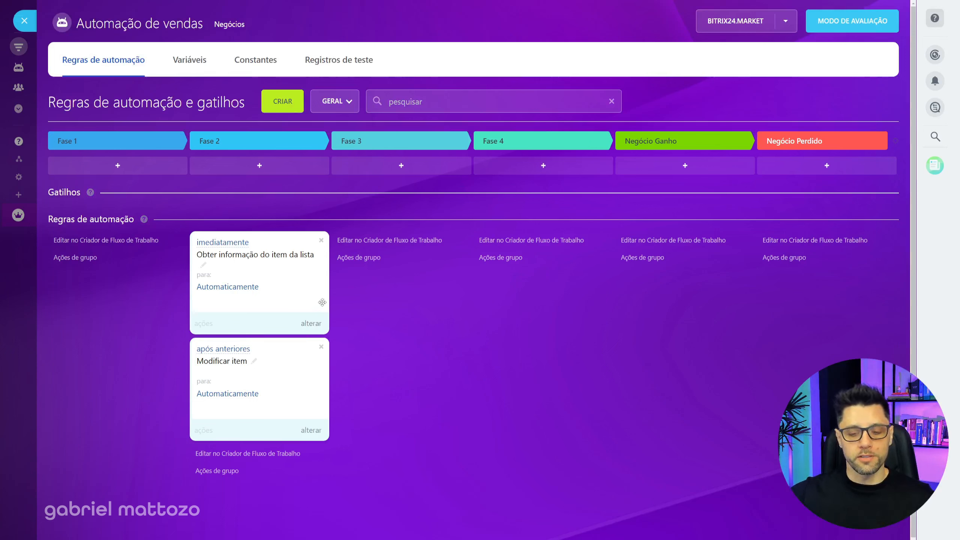
drag(294, 287, 353, 250)
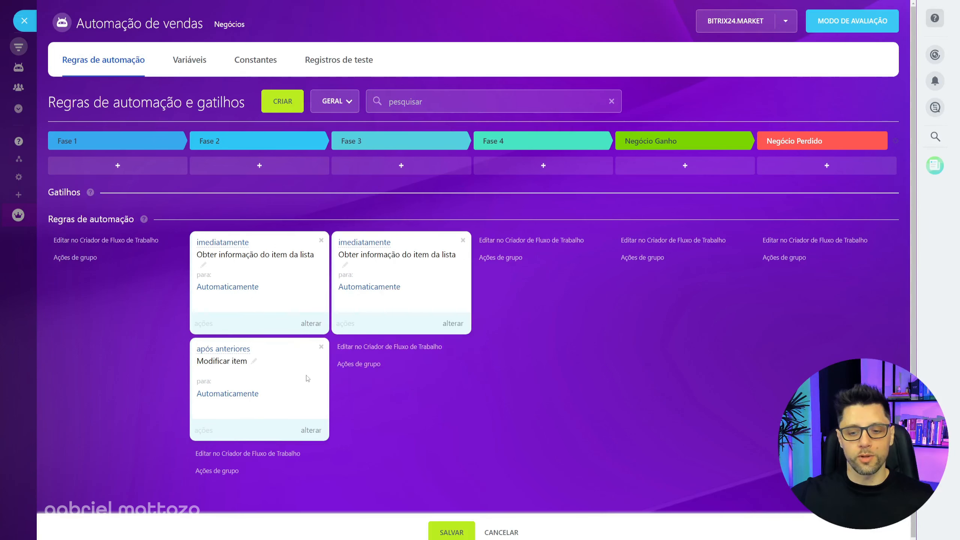
drag(289, 378, 355, 371)
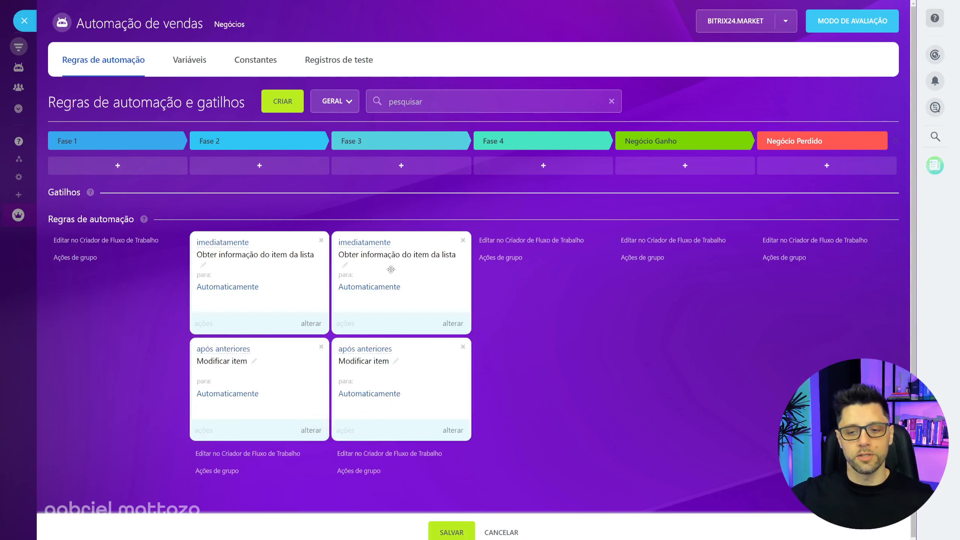
Step: Set the item ID to 3 in Fase 3's "Obter informação do item da lista" rule and save the rule
click(452, 323)
drag(355, 260, 328, 258)
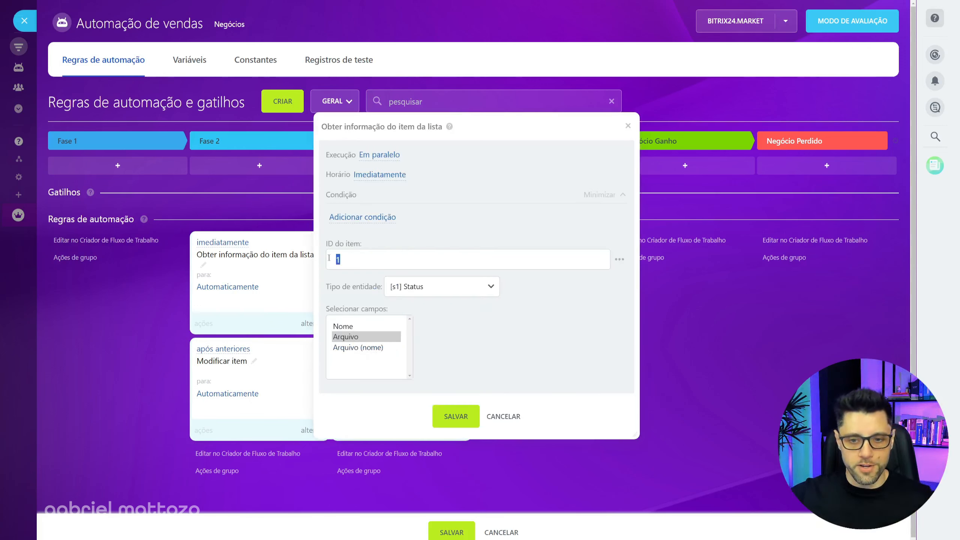
text(3)
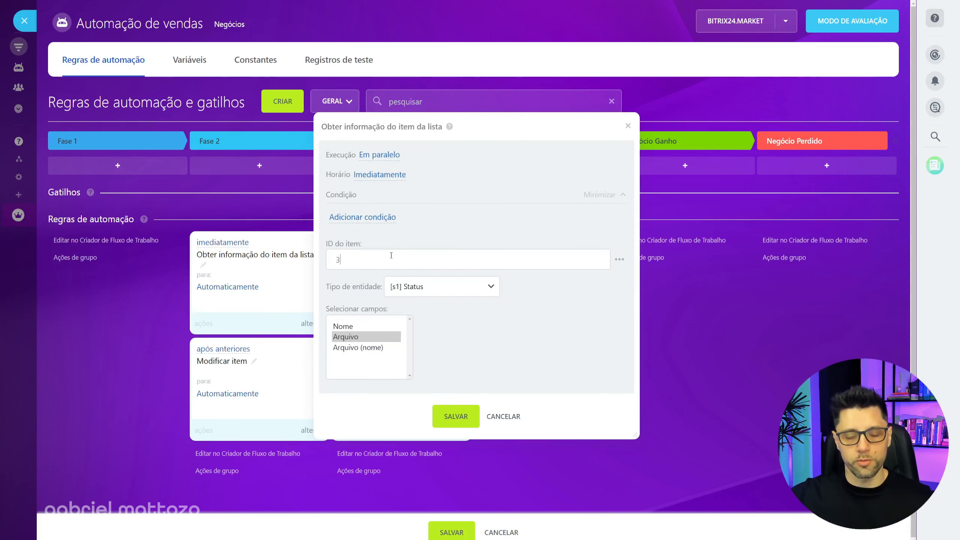
click(456, 416)
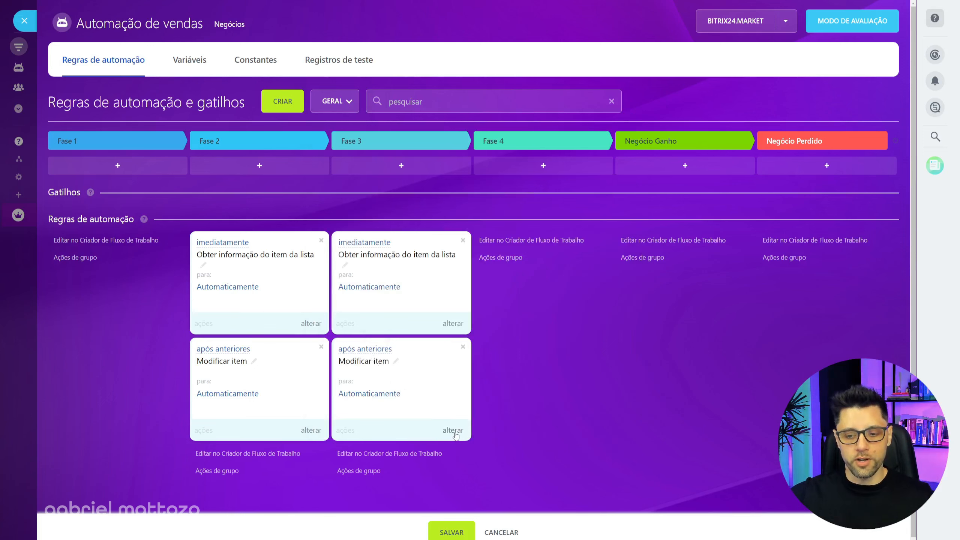
Step: Replace the Status value in Fase 3's "Modificar item" rule with the Arquivo value from that stage's "Obter informação do item da lista" rule, and save
click(453, 431)
drag(352, 257, 543, 258)
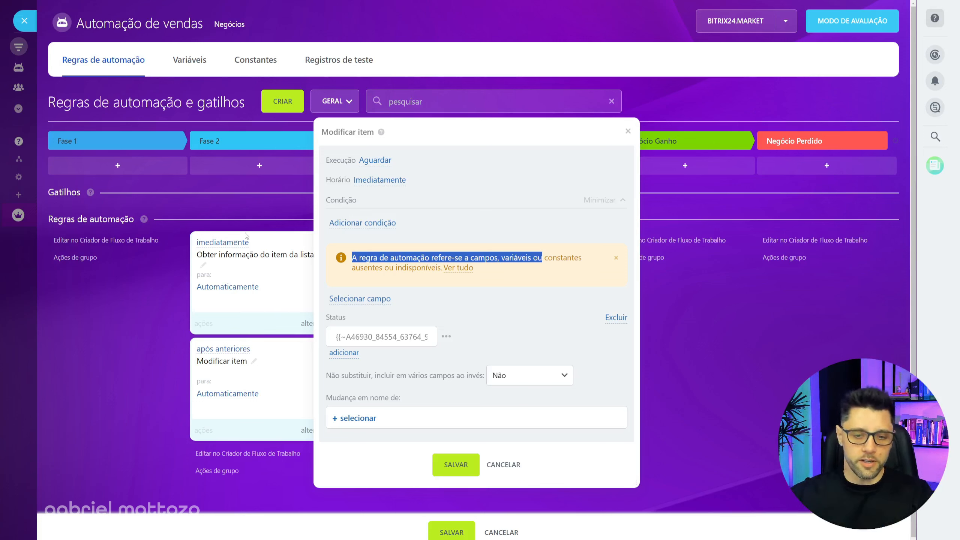
triple_click(382, 334)
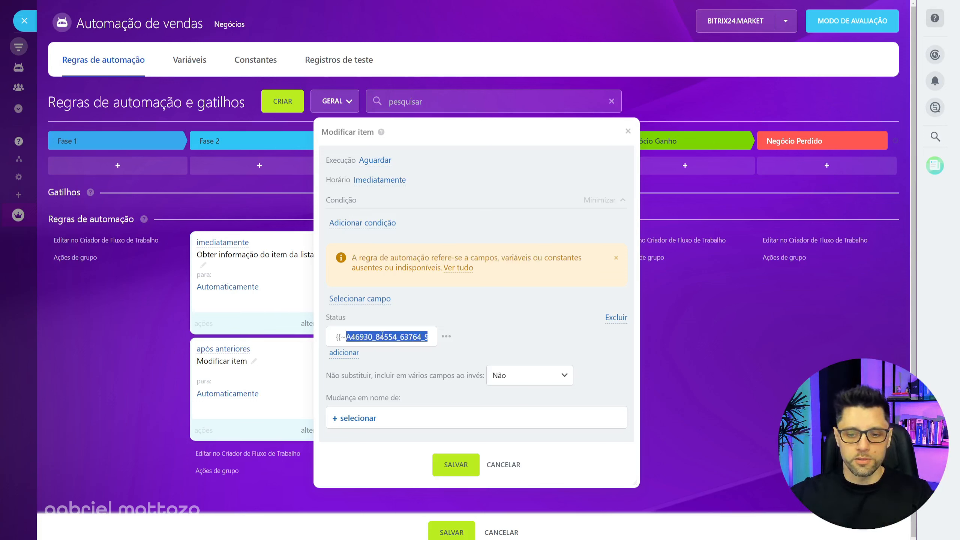
key(BackSpace)
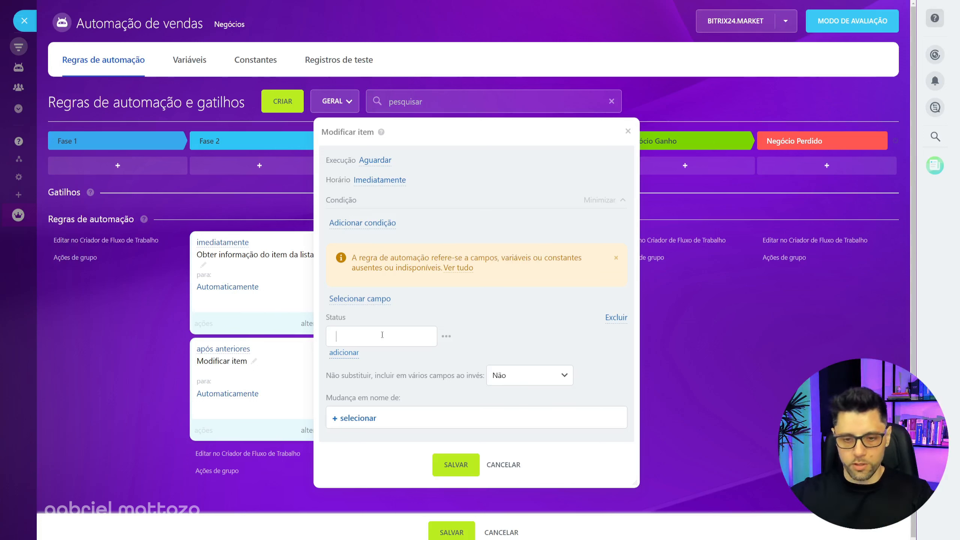
click(446, 336)
click(487, 466)
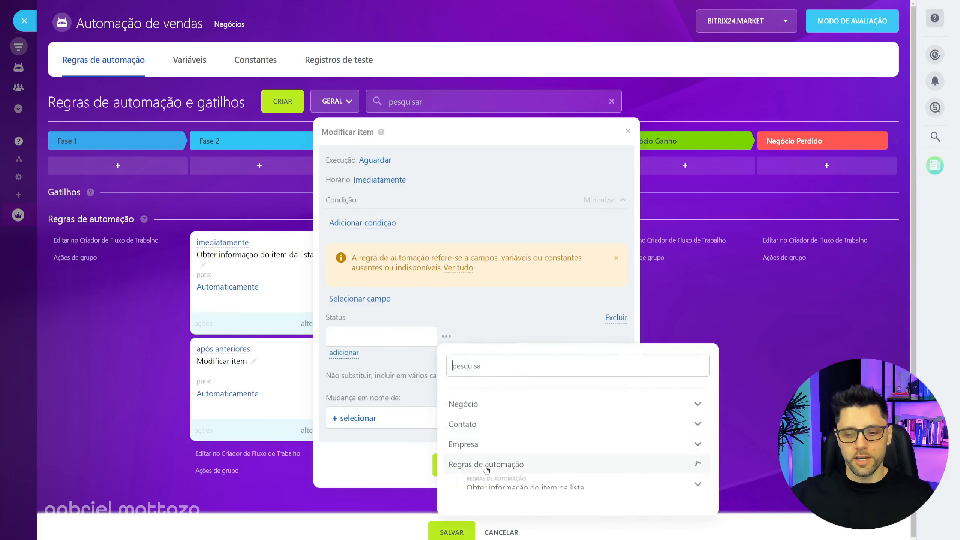
click(507, 490)
click(516, 508)
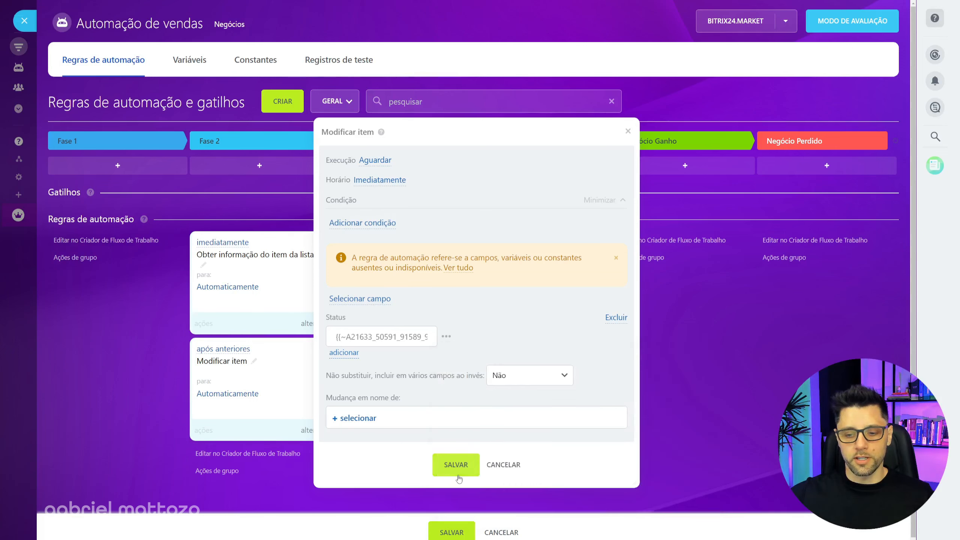
click(459, 477)
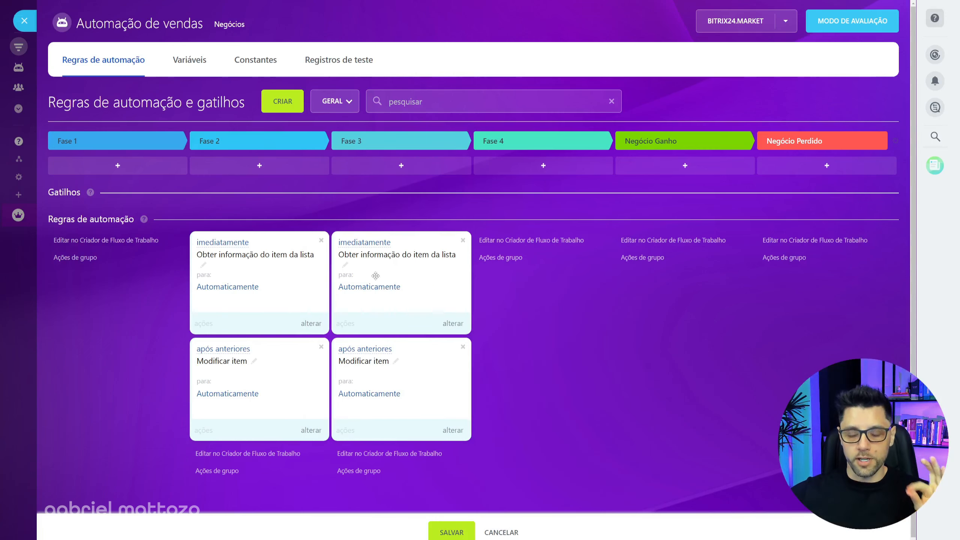
Step: Set "Não substituir, incluir em vários campos ao invés" to Sim in Fase 3's "Modificar item" rule, then save the rule and the automation changes
click(454, 432)
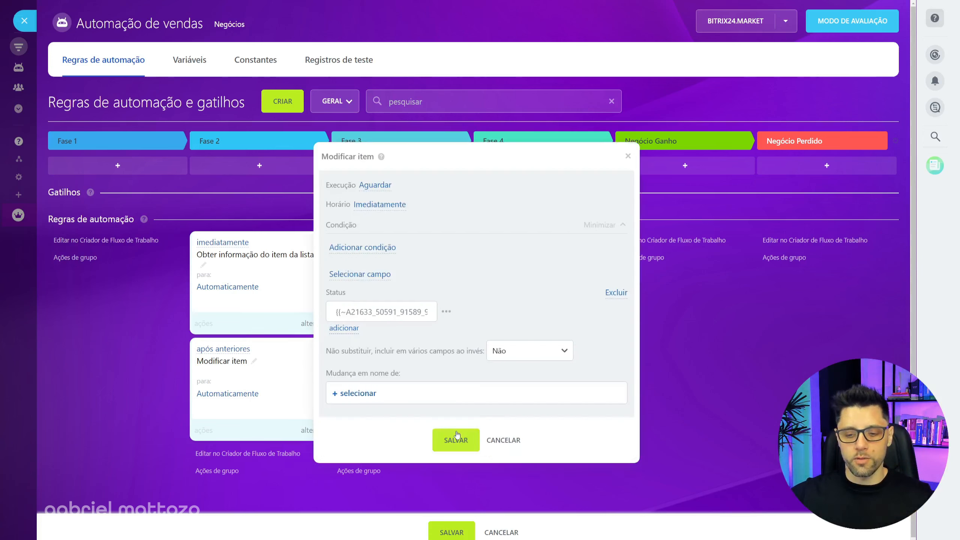
drag(333, 353, 366, 350)
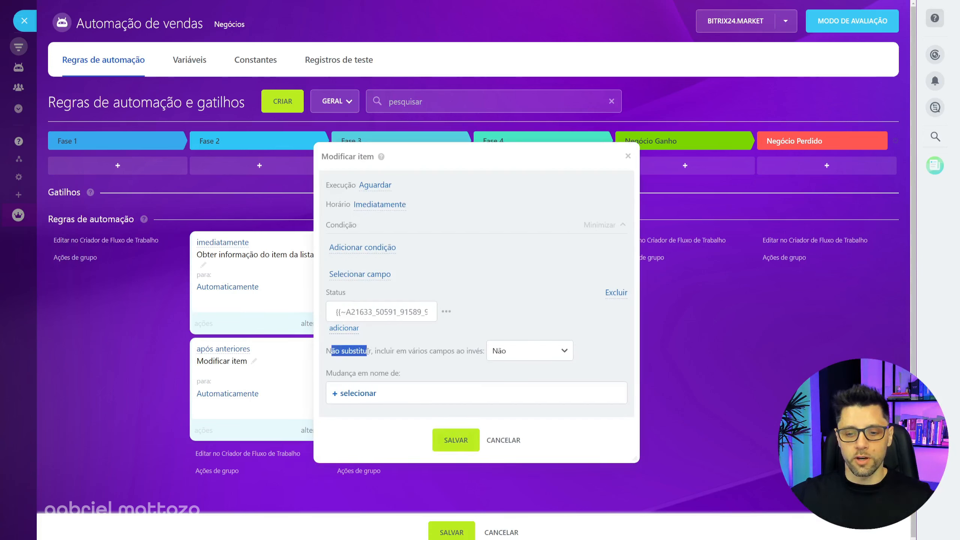
click(499, 356)
click(501, 377)
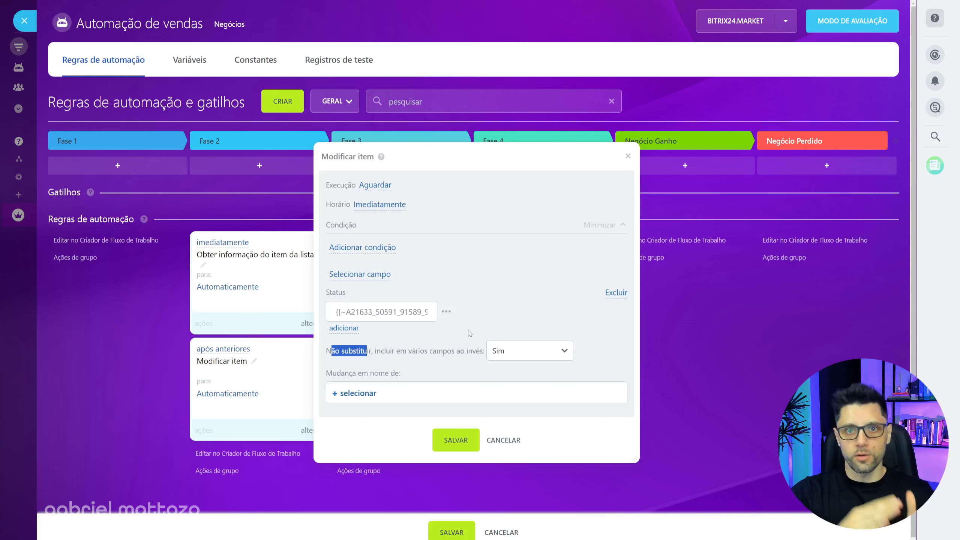
click(462, 440)
click(452, 532)
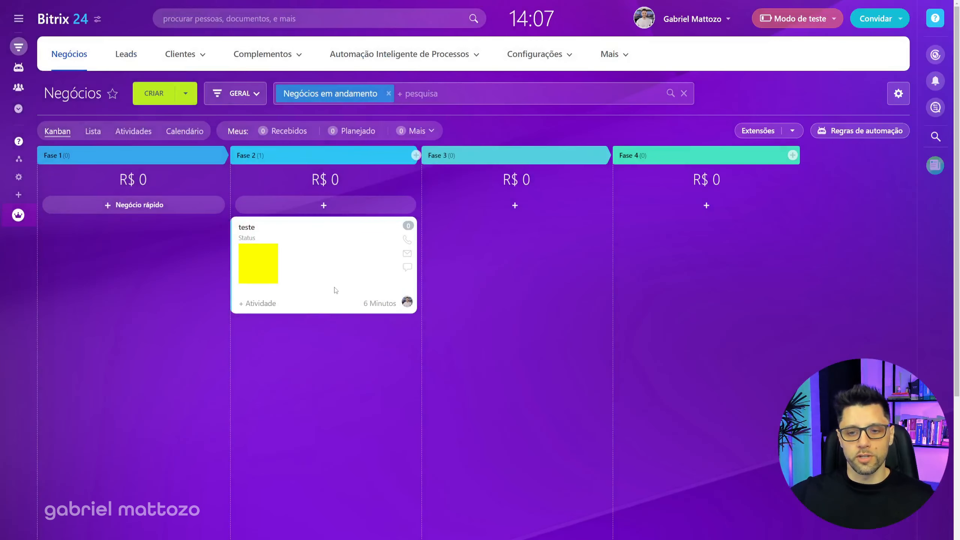
Step: Move the "teste" deal from Fase 2 to Fase 3 in the Kanban and reload the page
drag(336, 290, 514, 298)
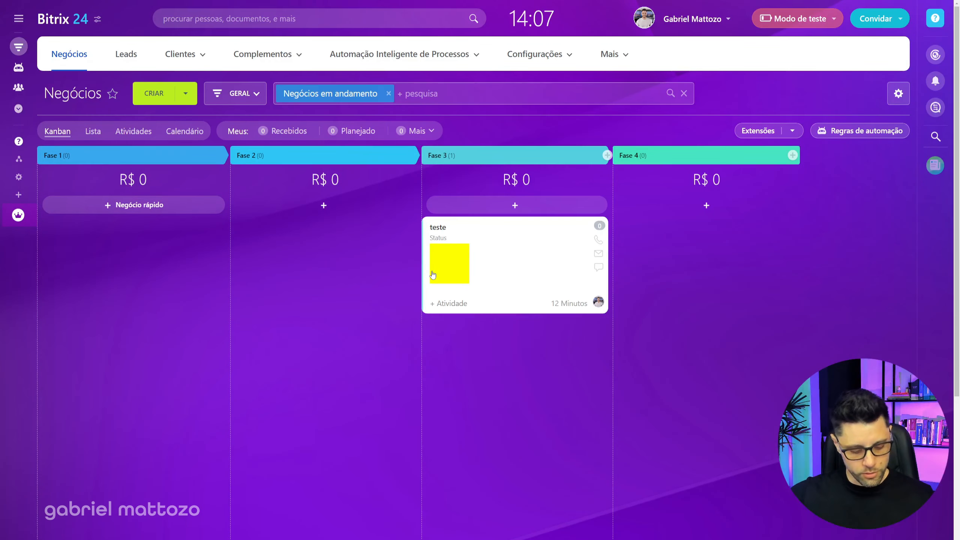
key(F5)
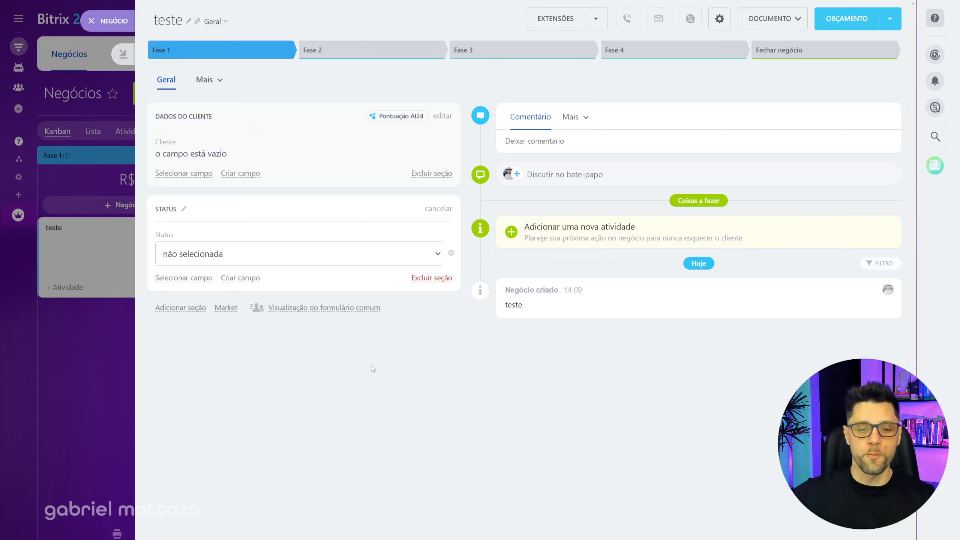
Step: Check the options of the Status list field in the "teste" deal, then close the deal
click(198, 256)
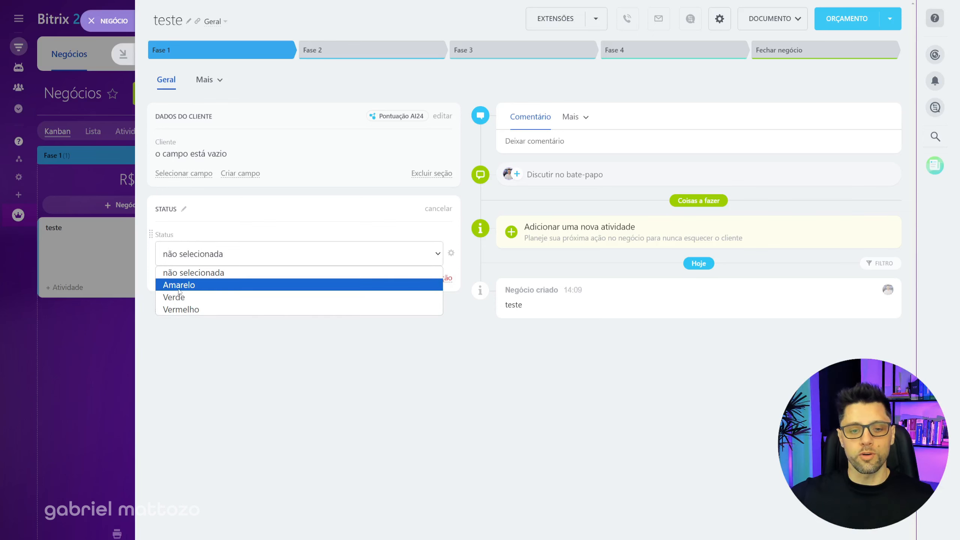
click(91, 21)
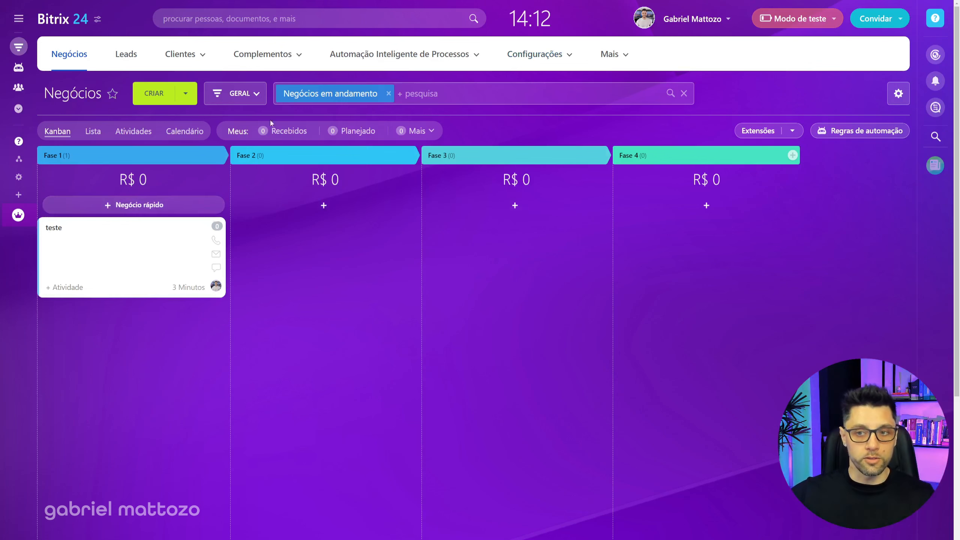
Step: Open the business process templates for Negócio from the CRM automation settings and add a new template
click(539, 54)
click(548, 93)
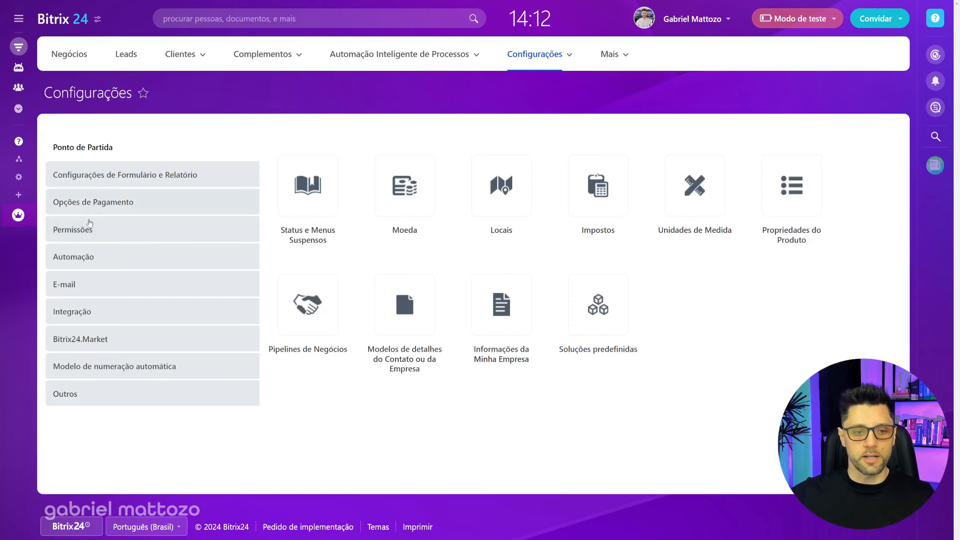
click(71, 263)
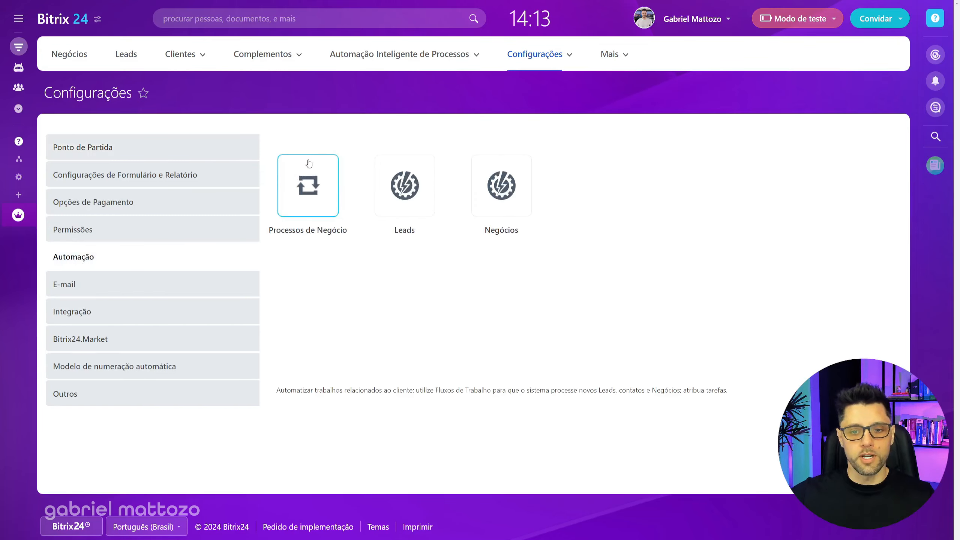
click(311, 178)
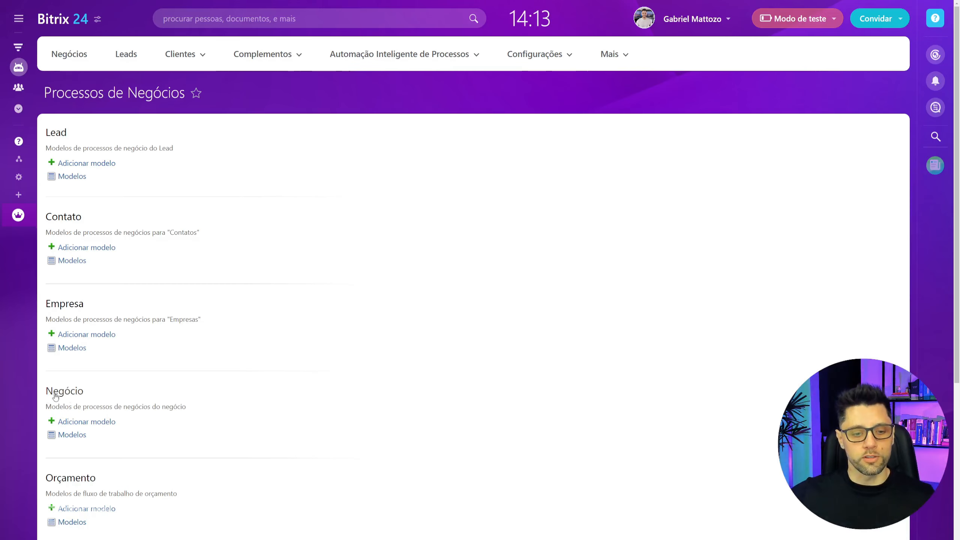
click(71, 434)
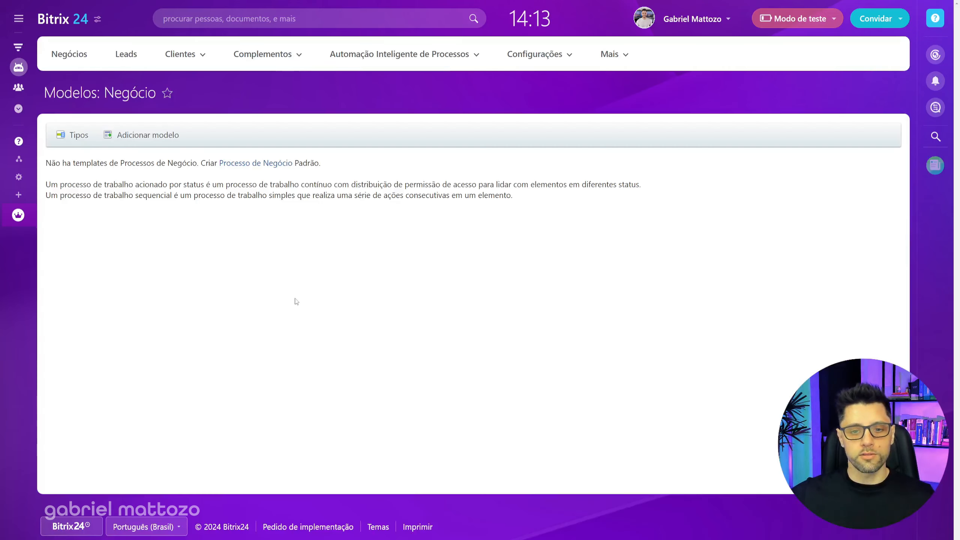
click(148, 136)
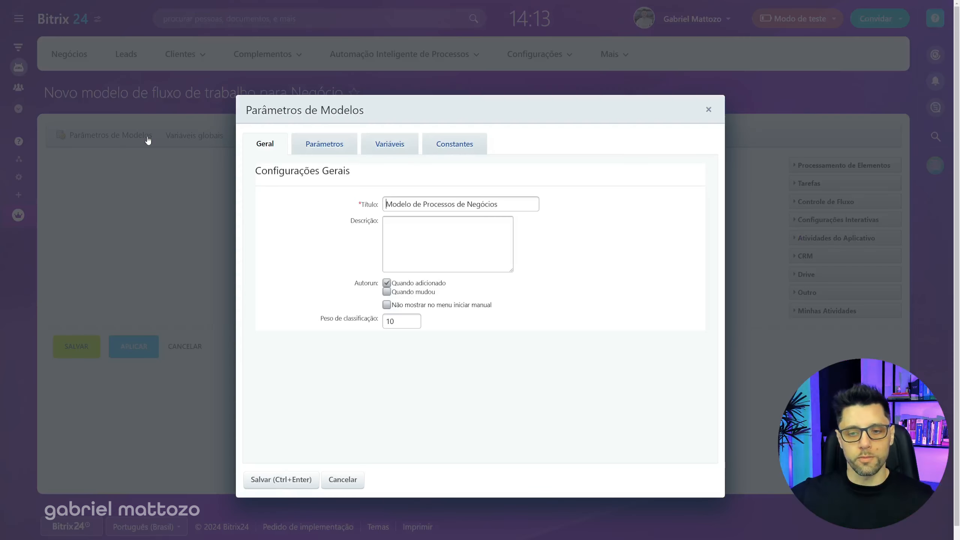
Step: Title the template Status, autorun it only on "Quando mudou", enable "Não mostrar no menu iniciar manual", and save the parameters
drag(498, 205, 375, 200)
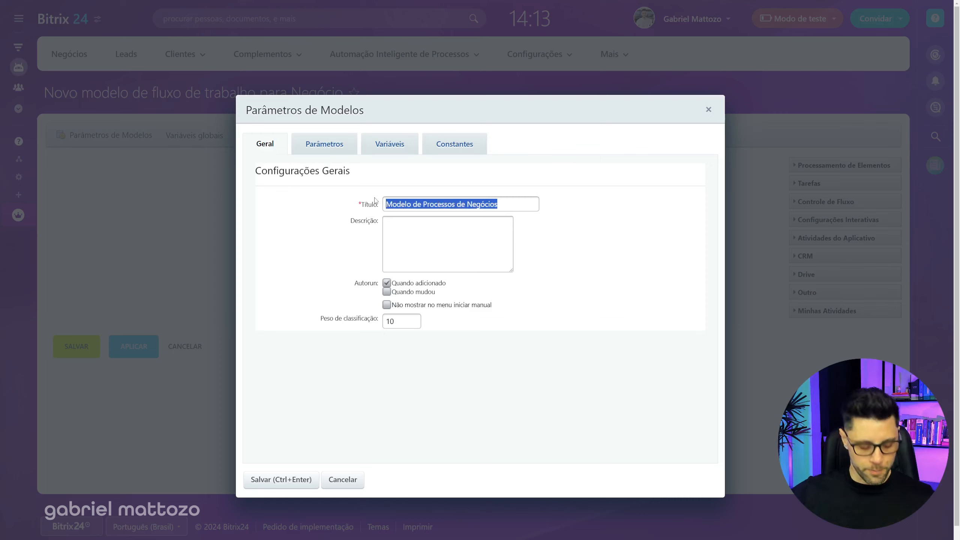
text(Status)
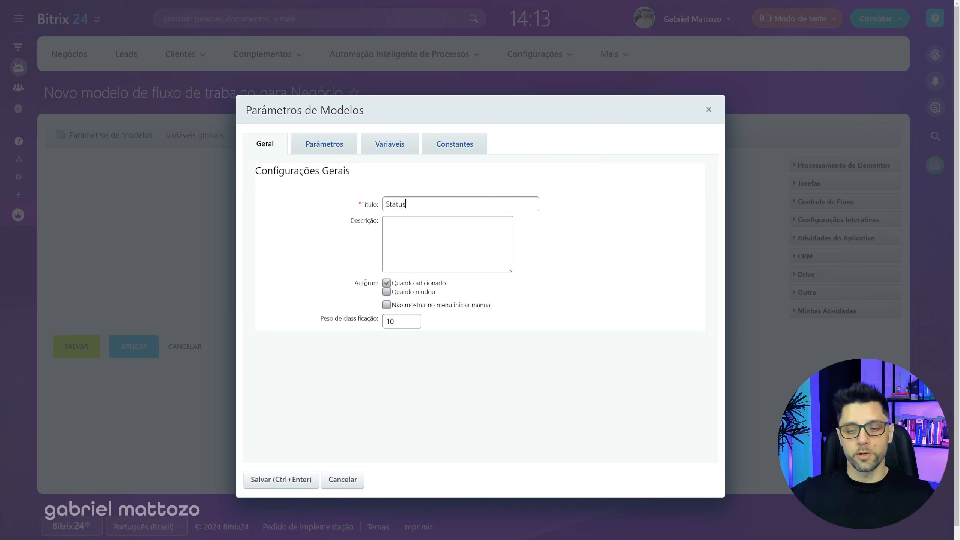
drag(356, 282, 379, 280)
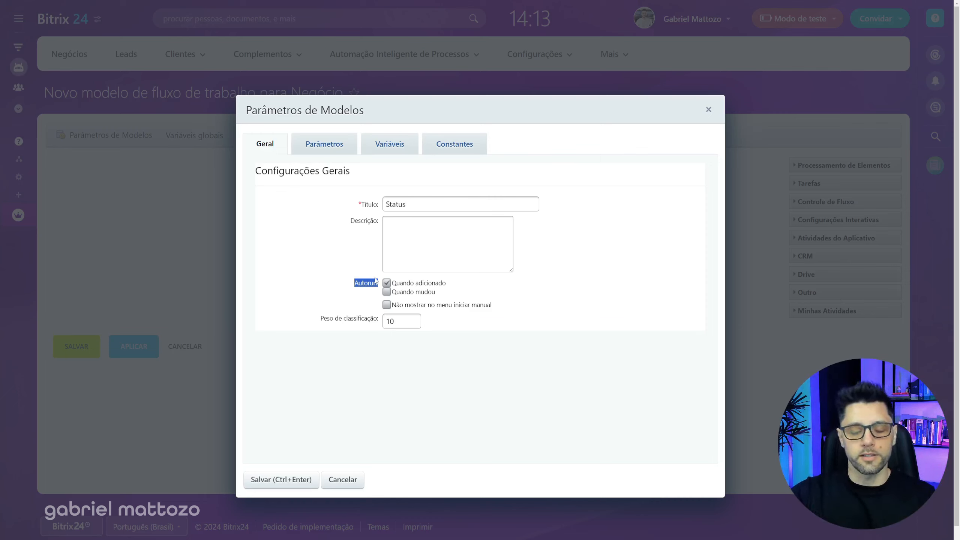
click(385, 285)
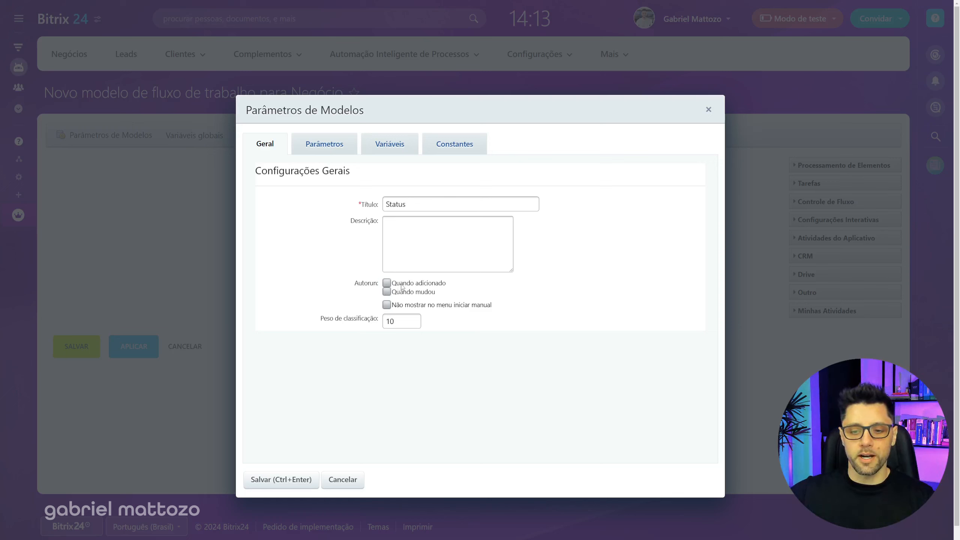
drag(392, 283, 449, 289)
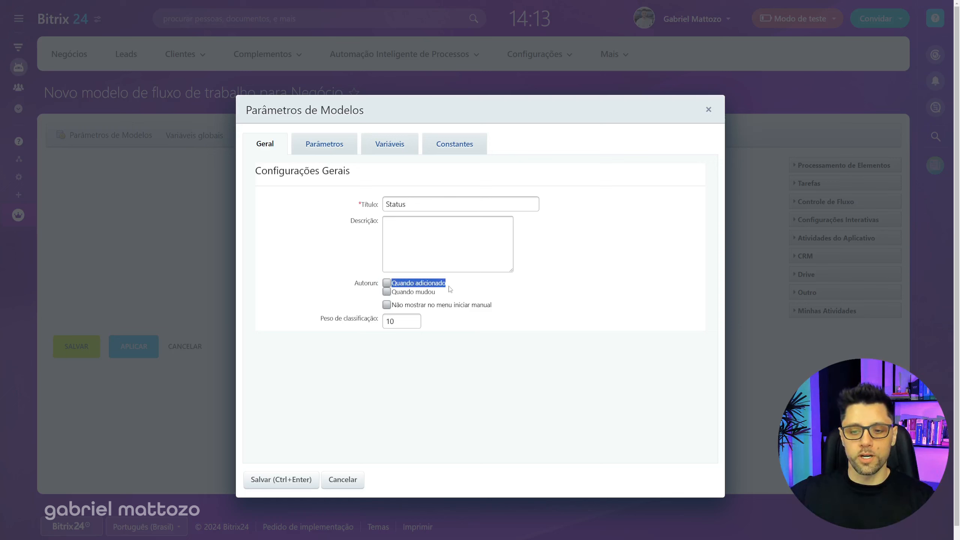
click(387, 292)
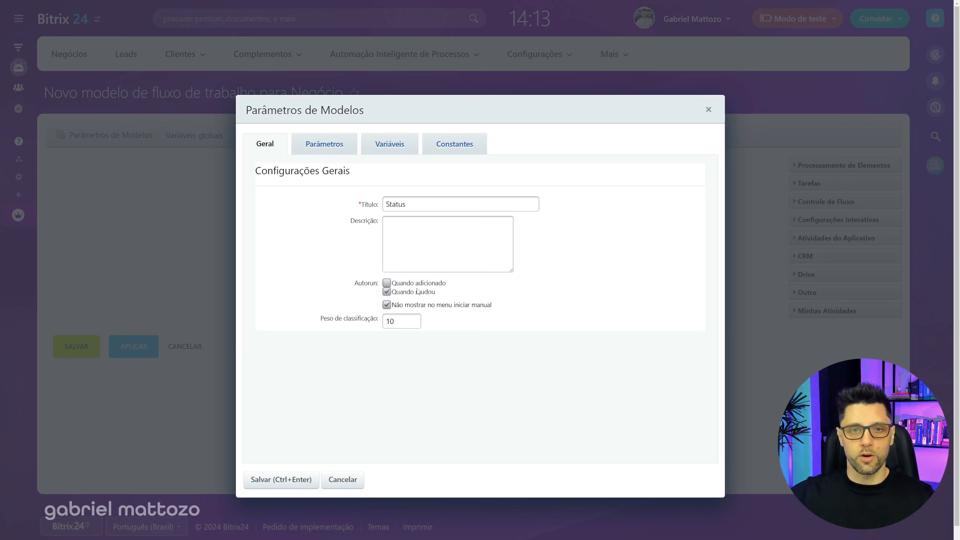
click(293, 477)
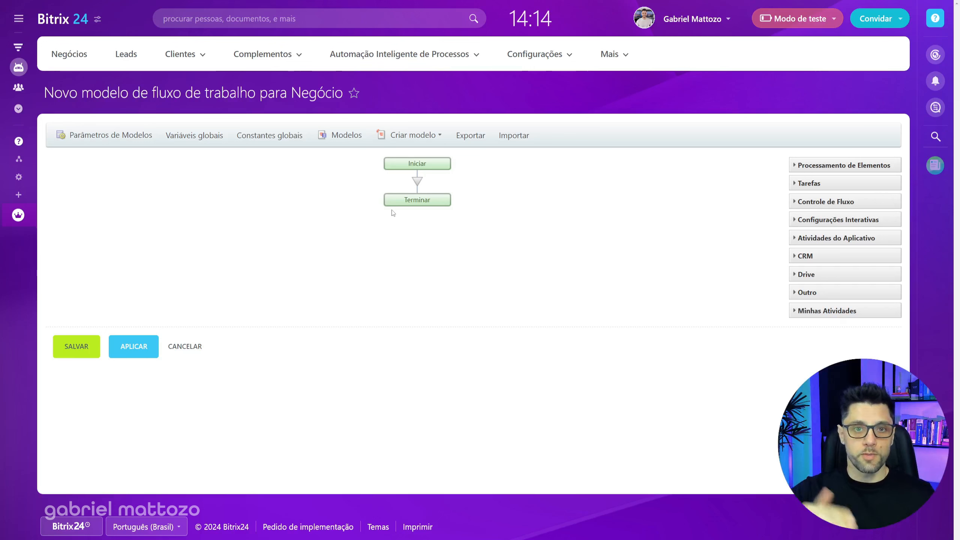
Step: Insert a Condição flow-control activity between Iniciar and Terminar in the workflow
click(417, 183)
mouse_move(455, 246)
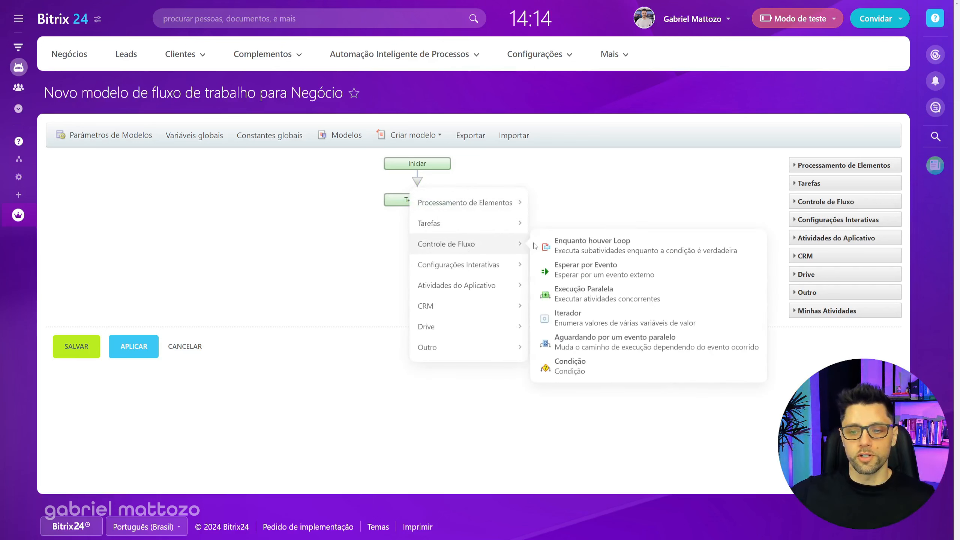
click(578, 365)
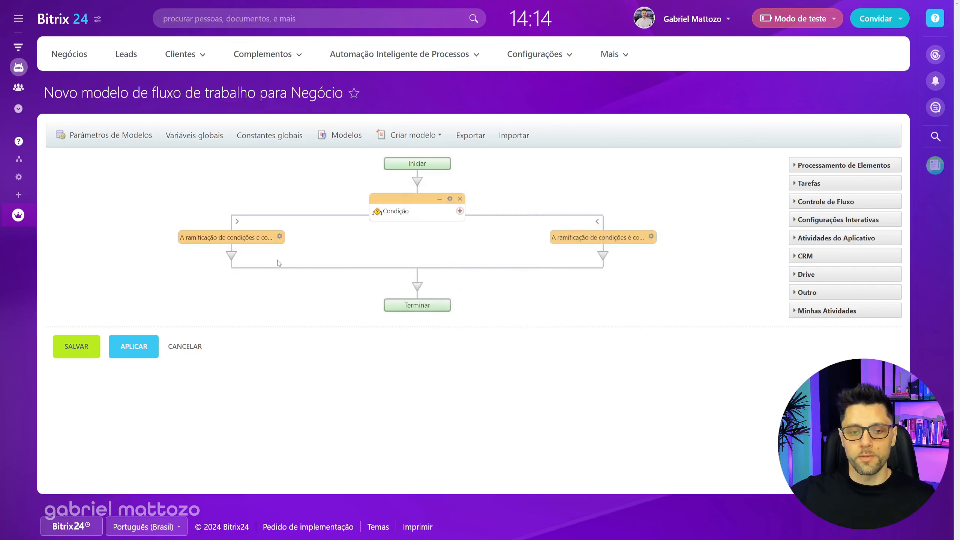
Step: Configure the first condition branch with the Campo do elemento model so that the Status field is igual a Amarelo
double_click(226, 240)
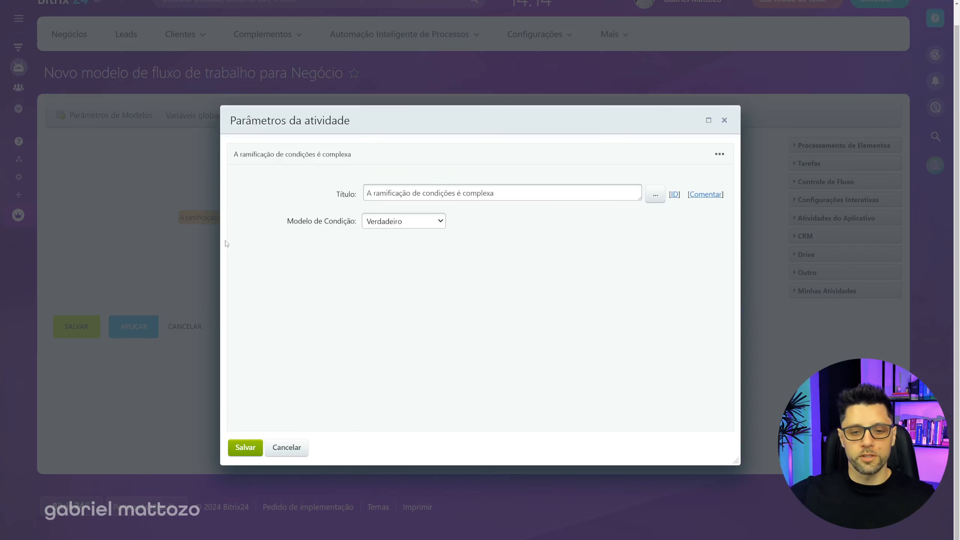
click(385, 224)
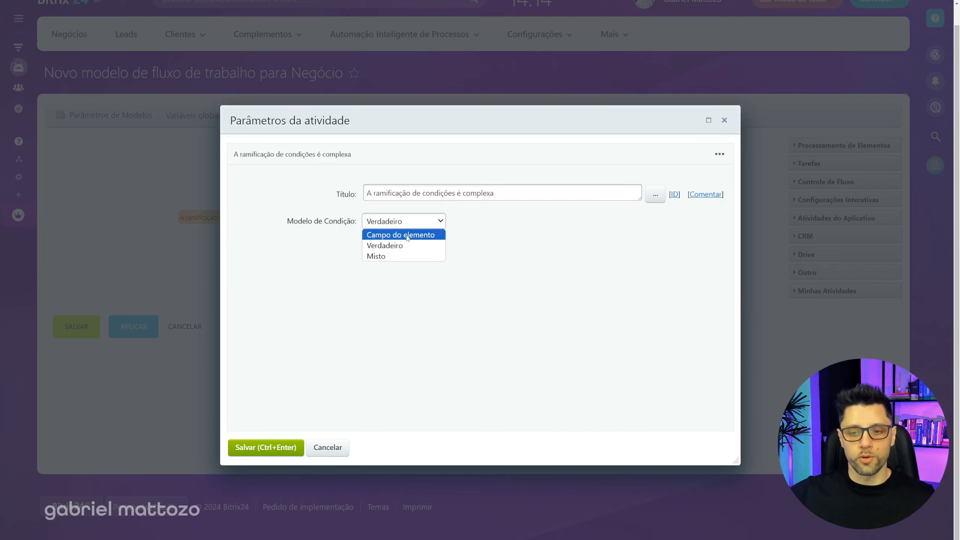
click(404, 235)
click(511, 251)
scroll(529, 359, down, 15)
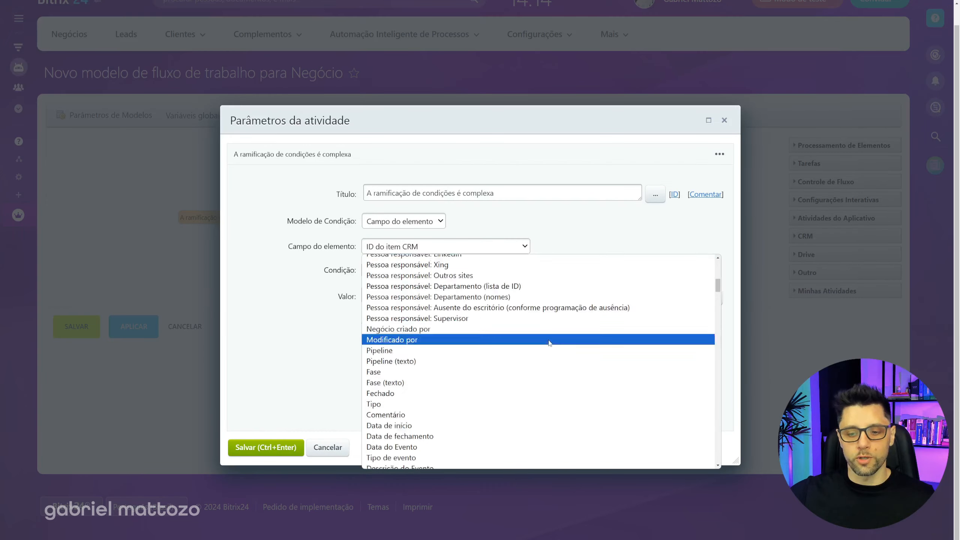
scroll(483, 386, up, 10)
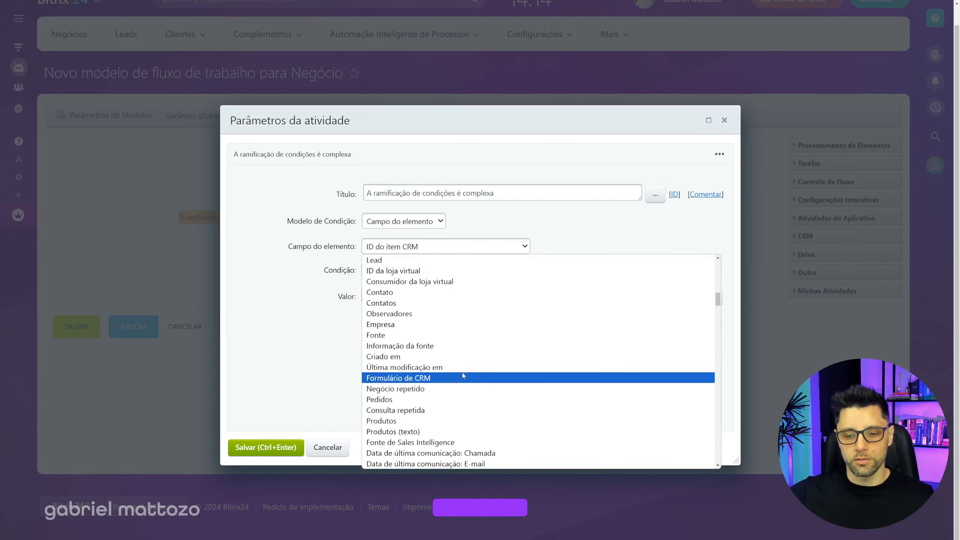
scroll(462, 371, down, 5)
scroll(464, 370, up, 3)
click(434, 353)
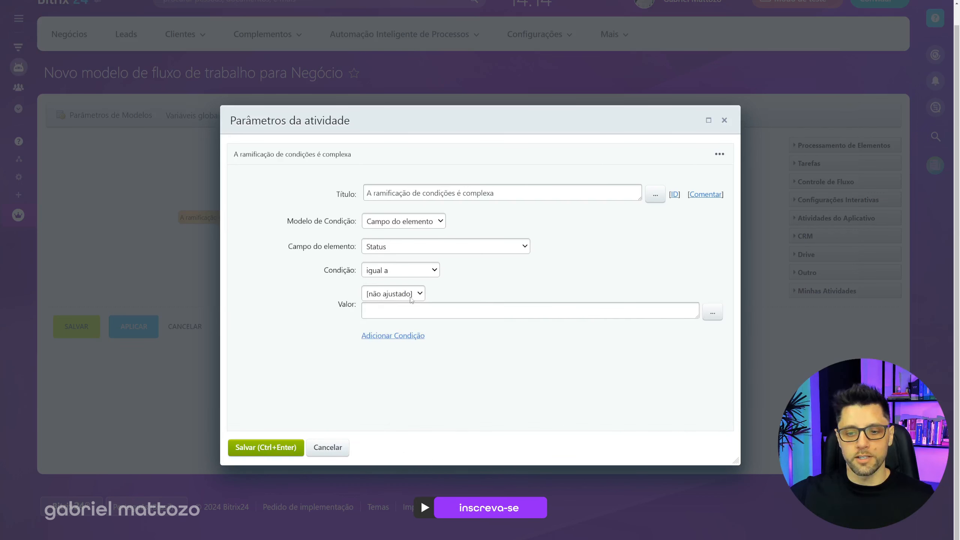
click(393, 294)
click(393, 318)
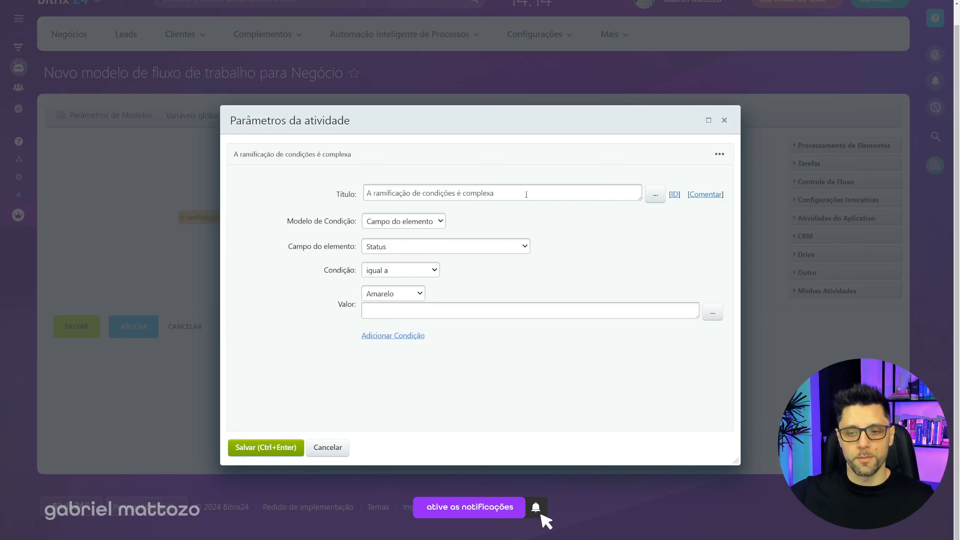
Step: Title the first condition branch Amarelo and save its parameters
drag(504, 193, 349, 191)
text(Am)
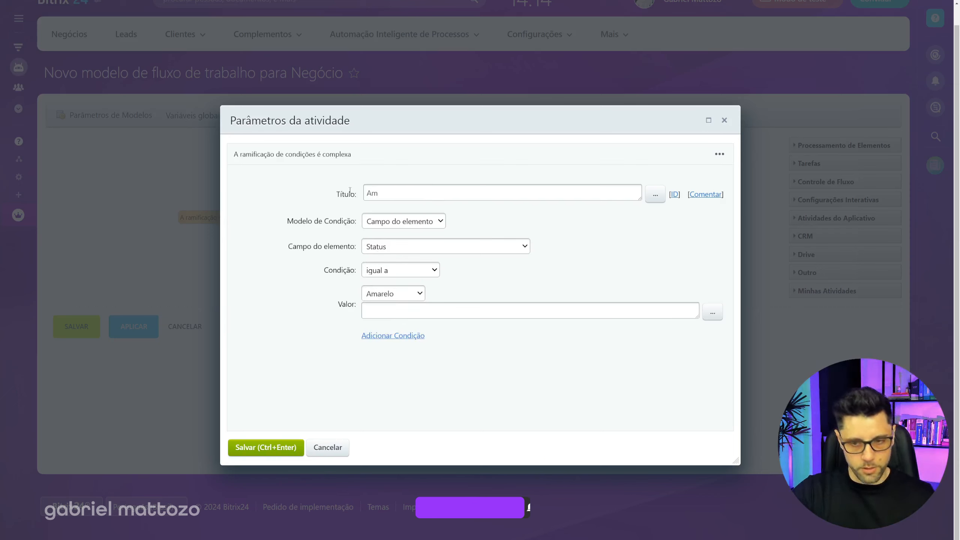
text(arelo)
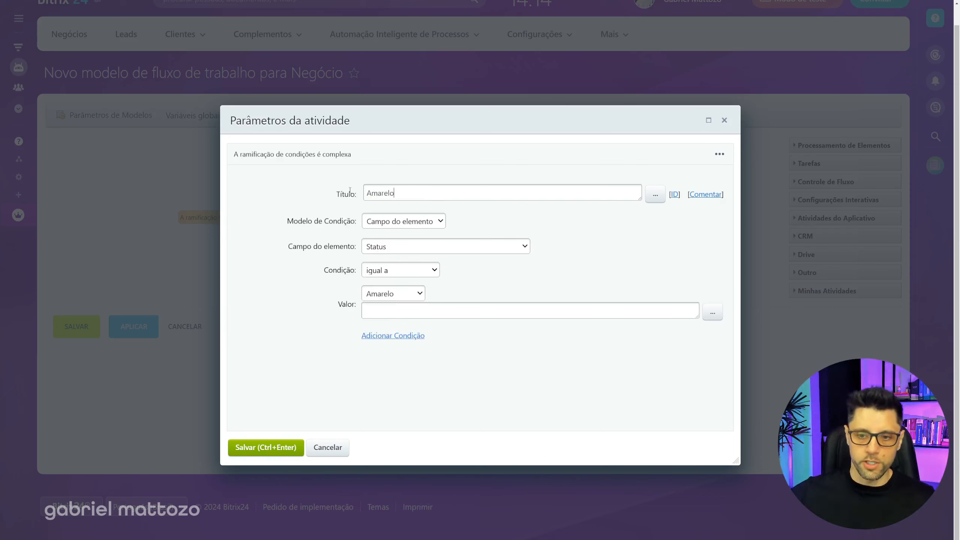
click(281, 446)
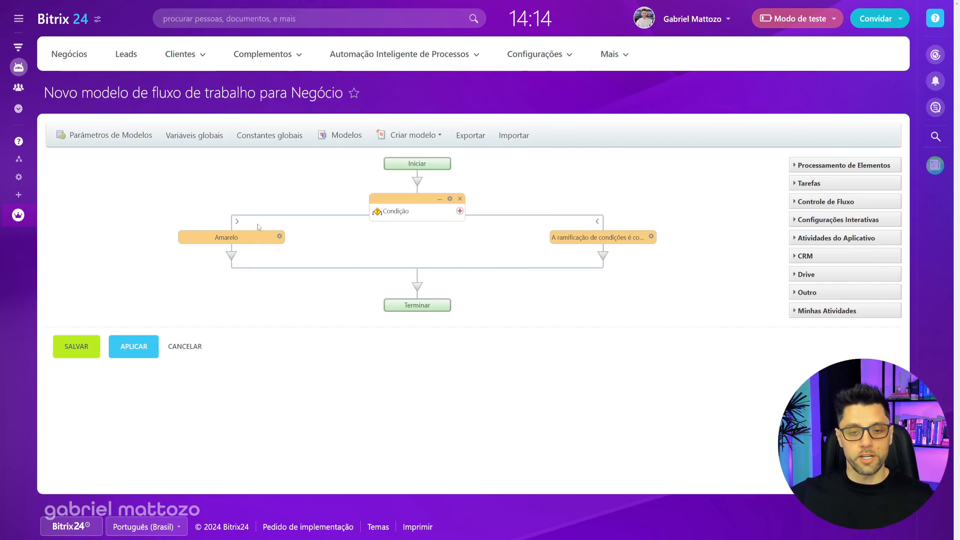
Step: Duplicate the Amarelo branch, set the copy's Status value to Verde, title it Verde, and save it
ctrl+click(237, 223)
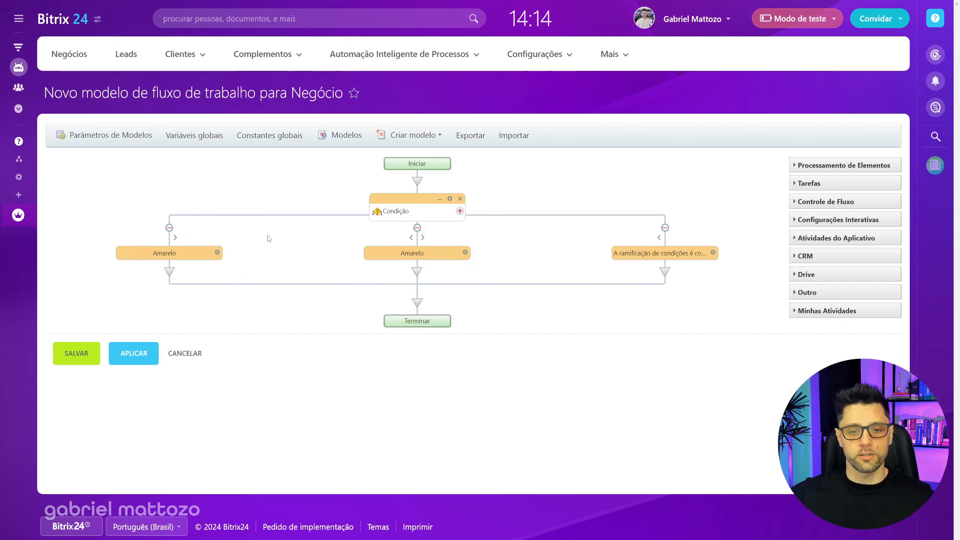
double_click(434, 250)
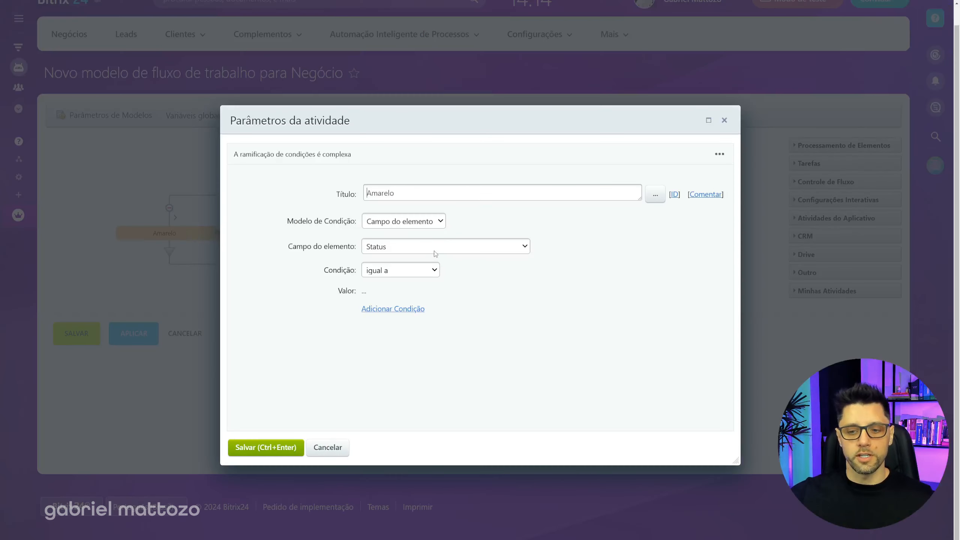
click(412, 294)
click(395, 328)
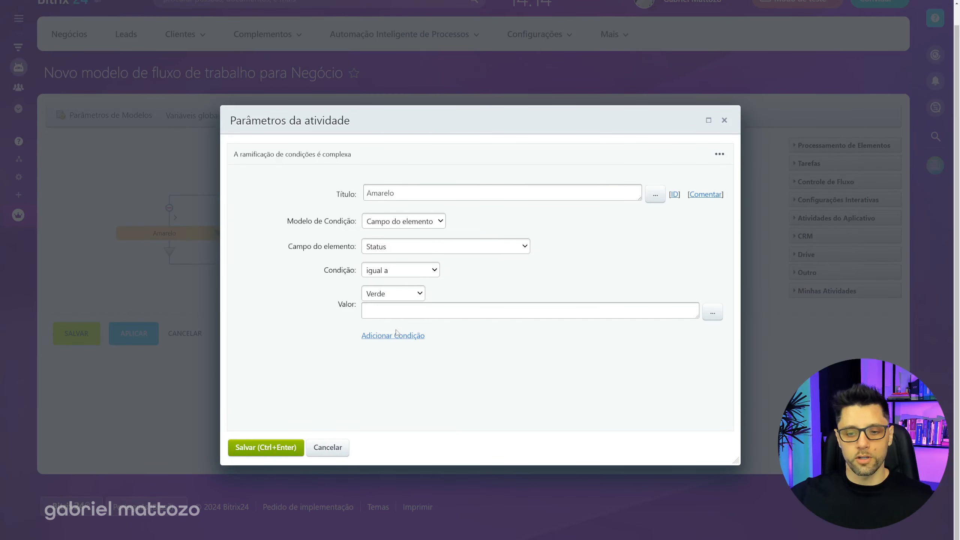
double_click(389, 193)
text(Verde)
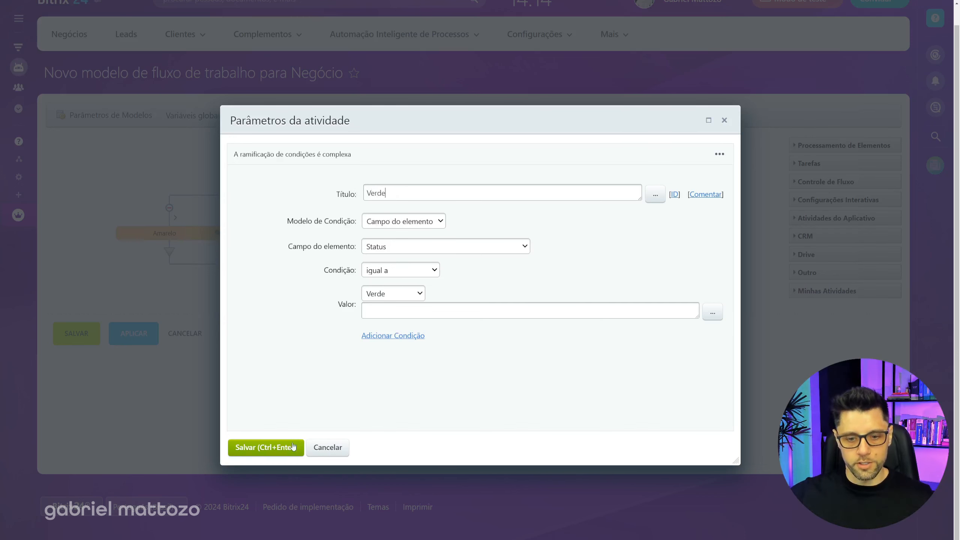
click(294, 447)
Step: Duplicate the Verde branch, save the copy titled Vemelho with Status value Vermelho, and delete the remaining unconfigured branch
ctrl+click(424, 240)
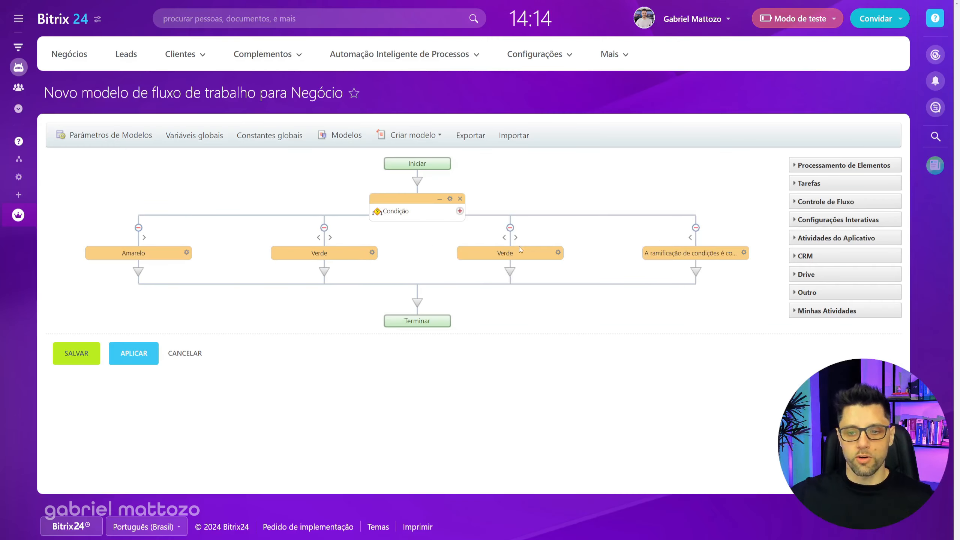
click(558, 253)
drag(390, 194, 320, 192)
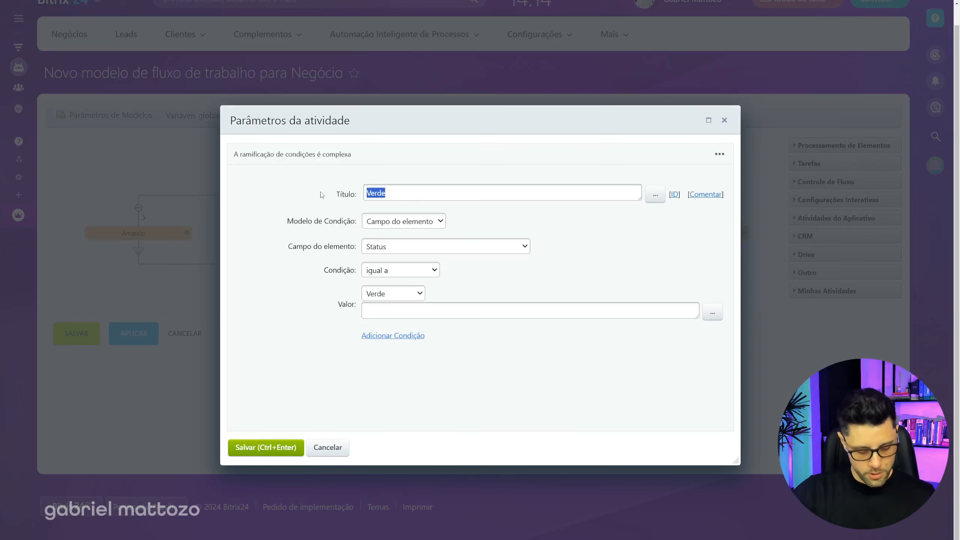
text(Vrrmelho)
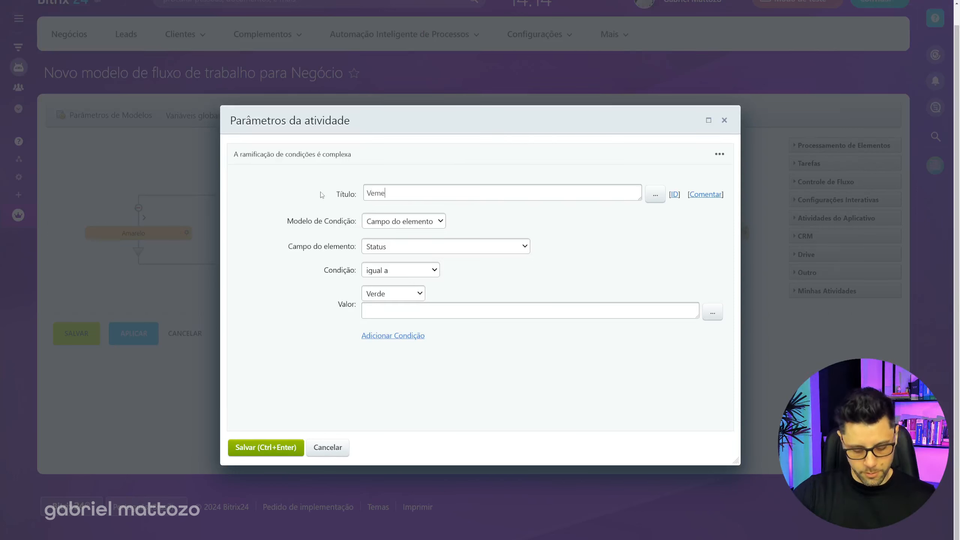
click(378, 294)
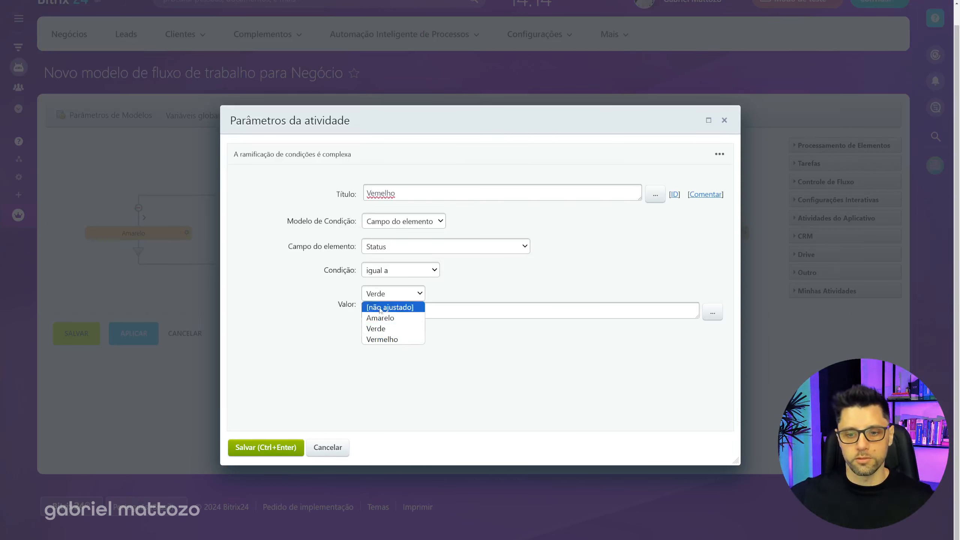
click(381, 339)
click(266, 447)
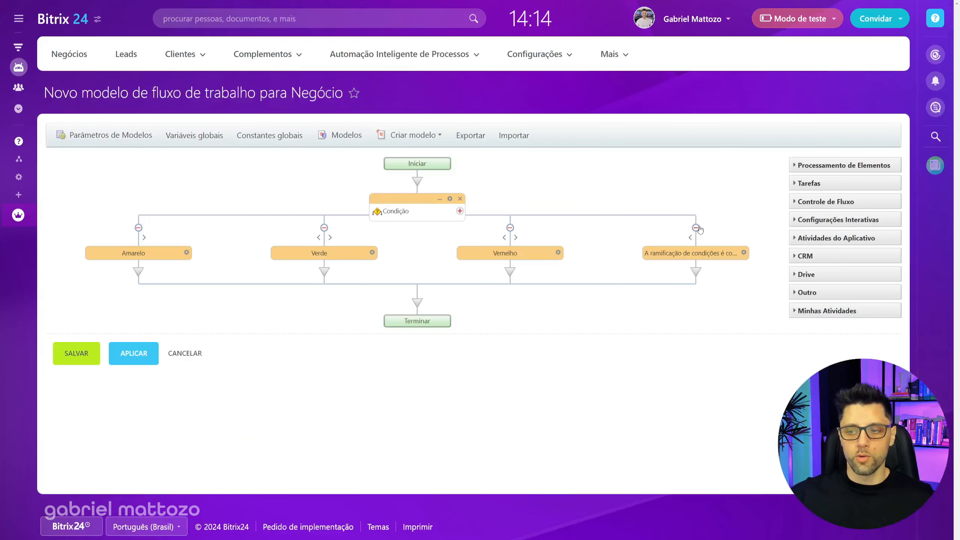
click(695, 228)
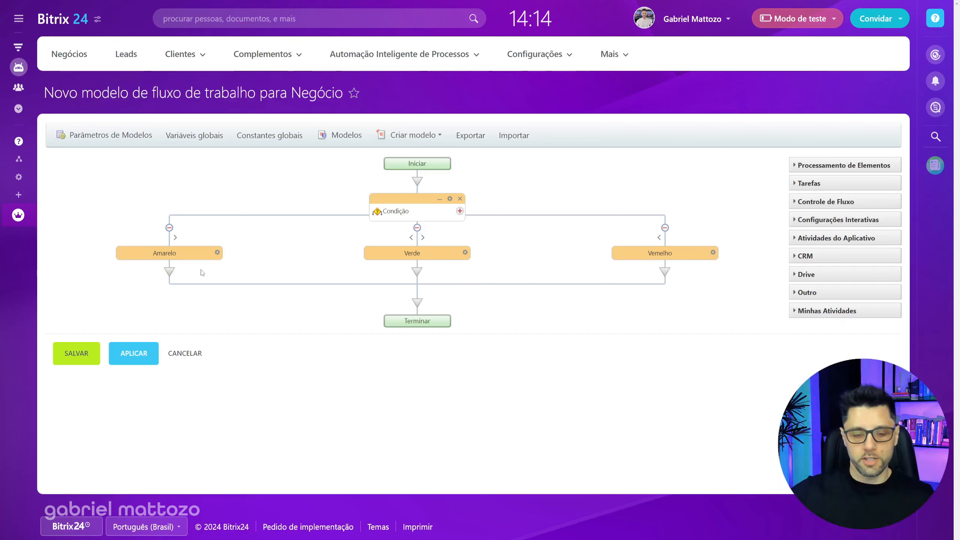
Step: Add an Obter informação do item da lista activity under Amarelo with item ID 1, entity type [s1] Status and field Arquivo
click(171, 271)
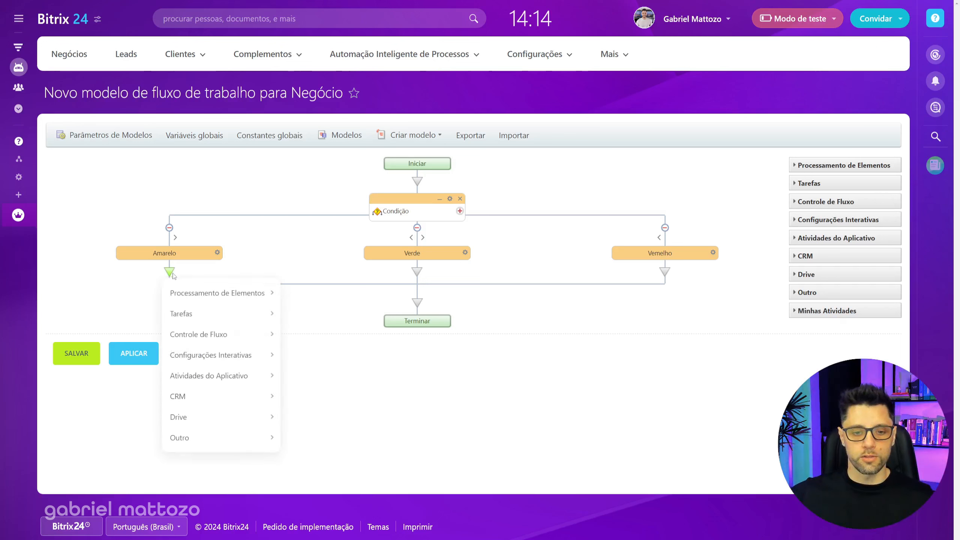
mouse_move(225, 296)
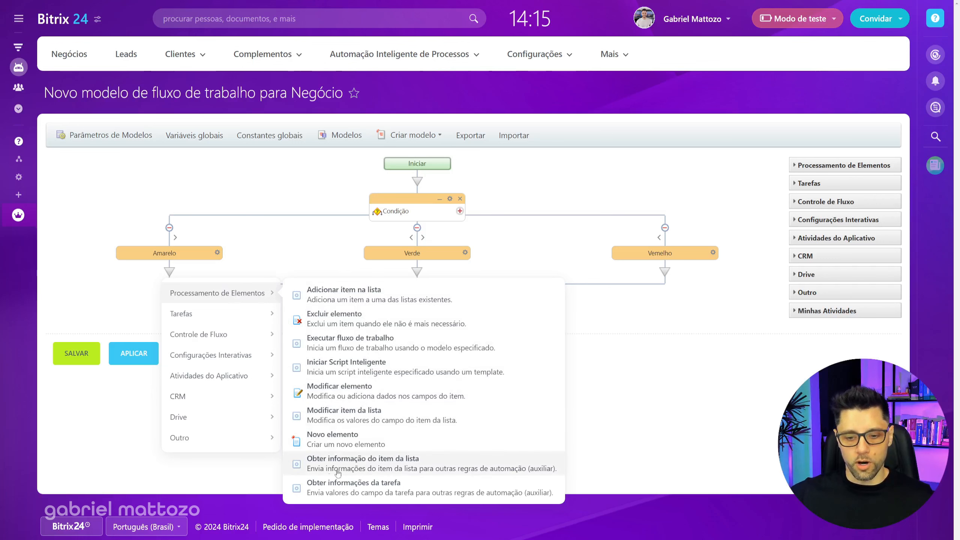
click(400, 467)
double_click(172, 304)
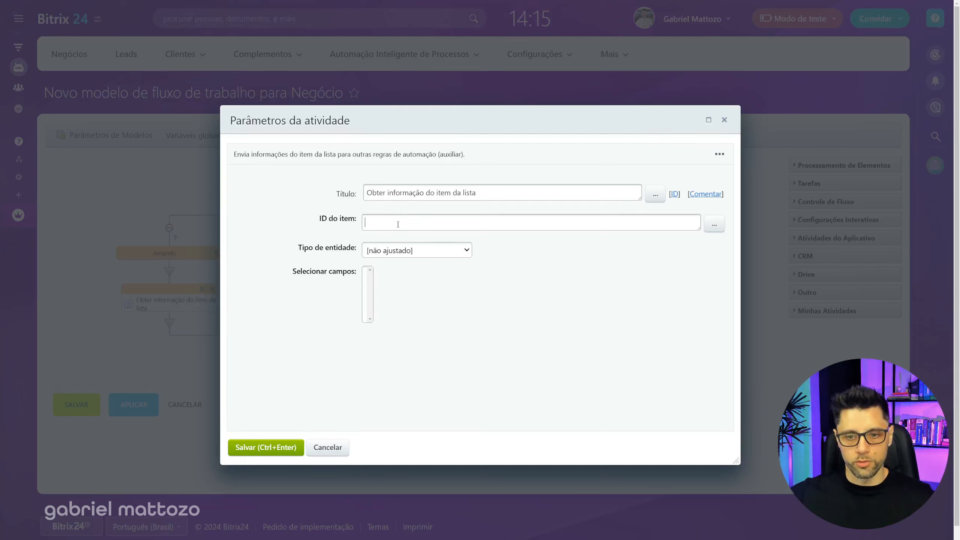
click(412, 251)
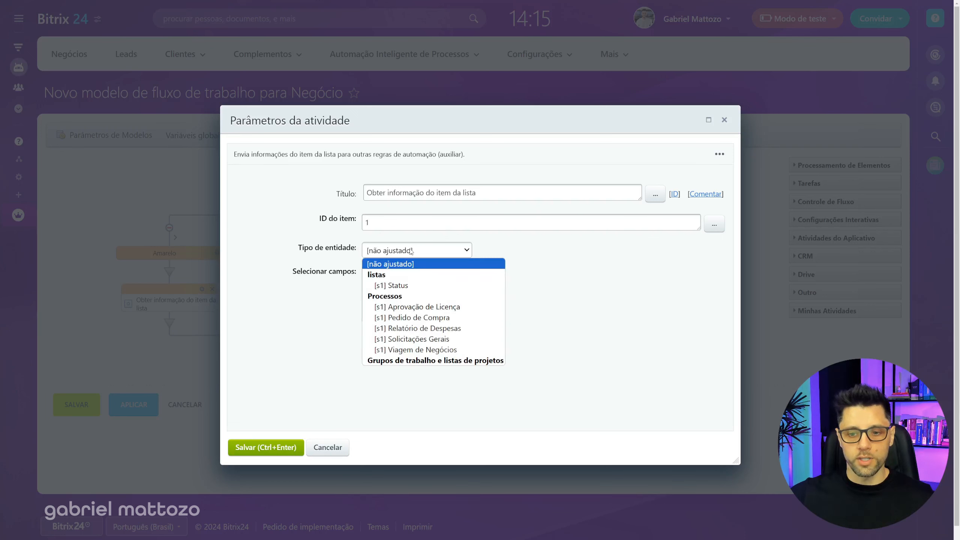
click(399, 285)
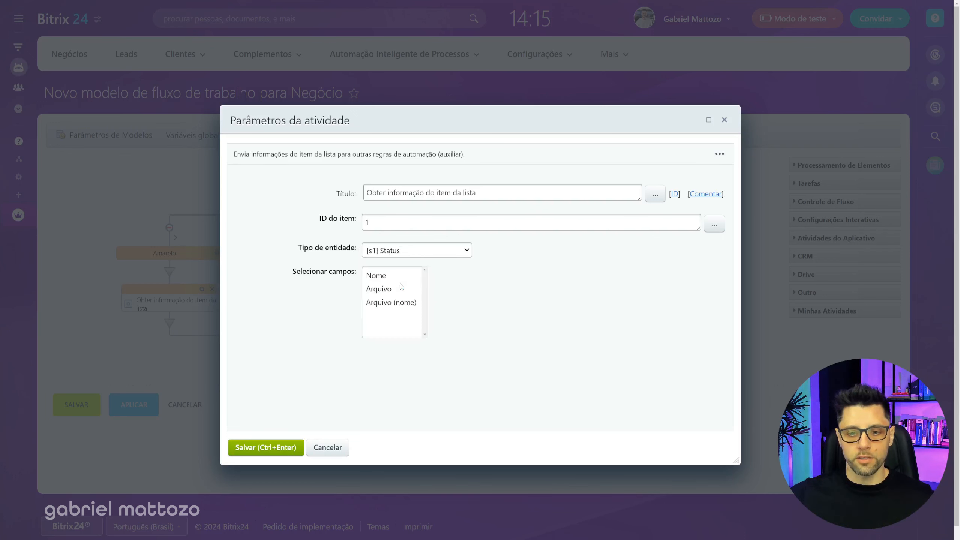
click(385, 290)
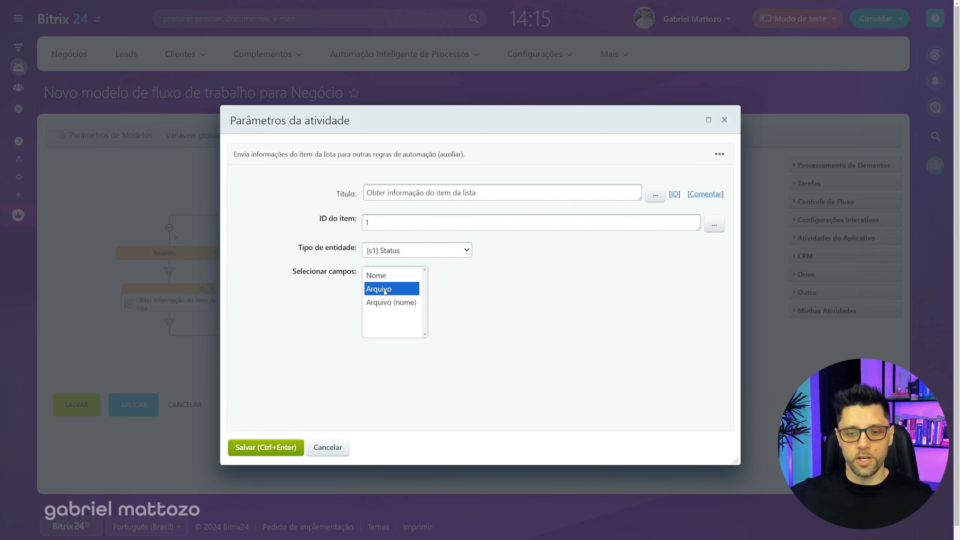
click(277, 449)
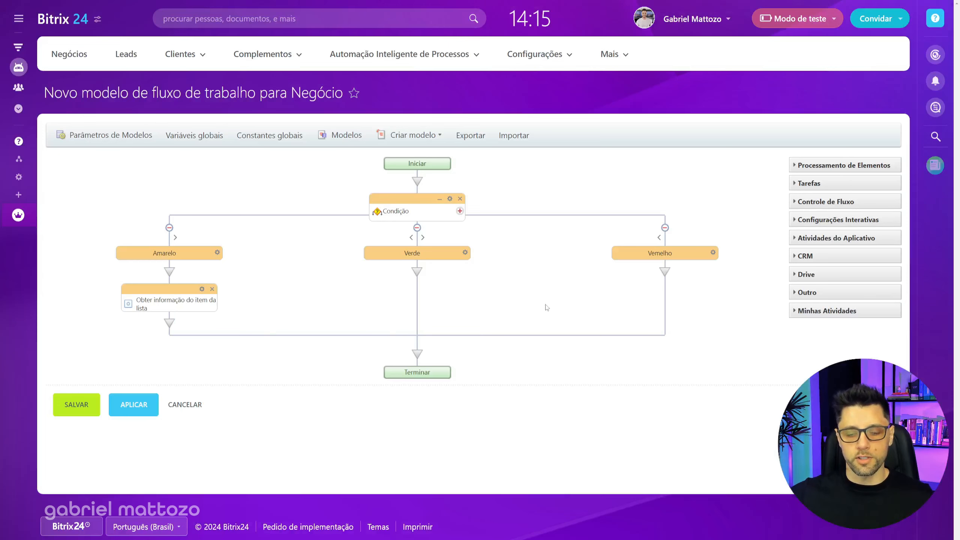
Step: Copy the Amarelo branch's list item activity to the Verde branch, set its item ID to 3, and save it
drag(175, 290, 417, 287)
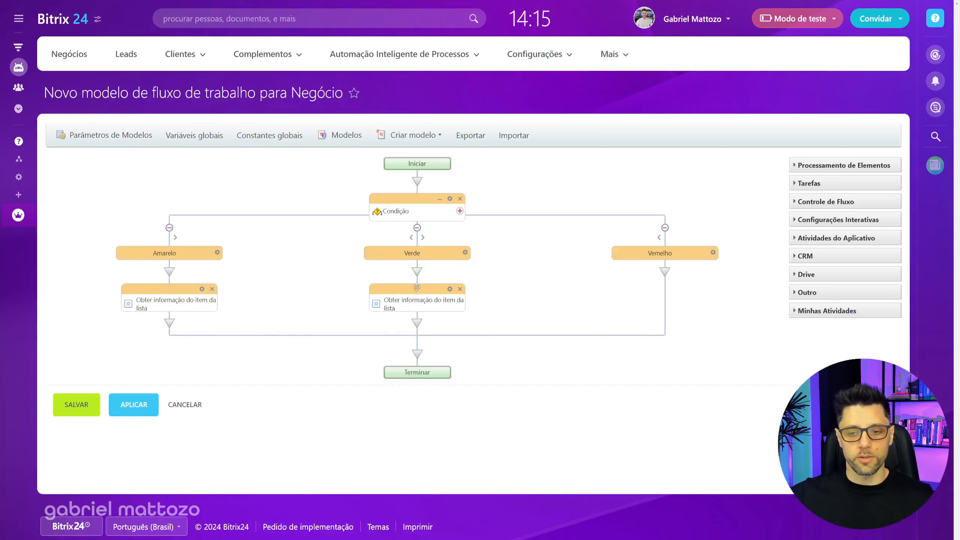
double_click(416, 305)
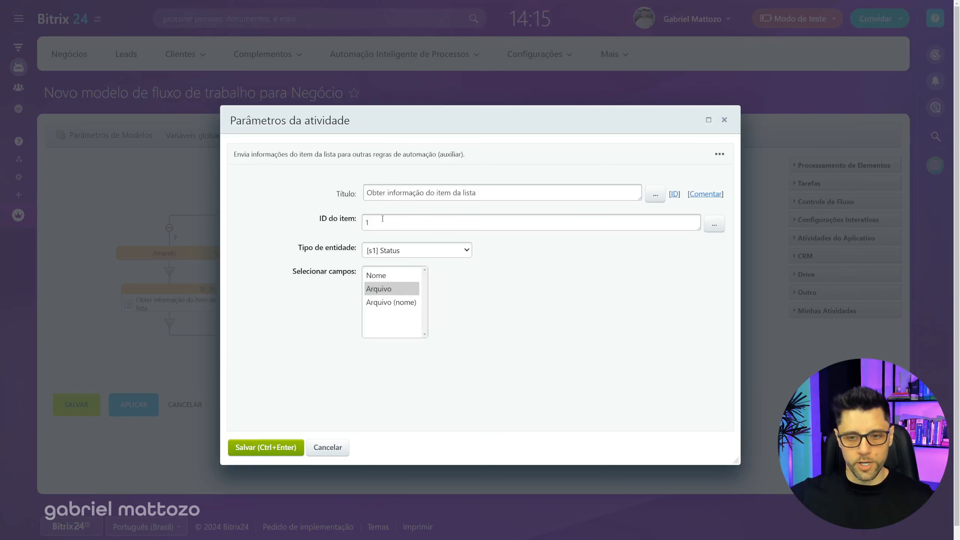
click(267, 448)
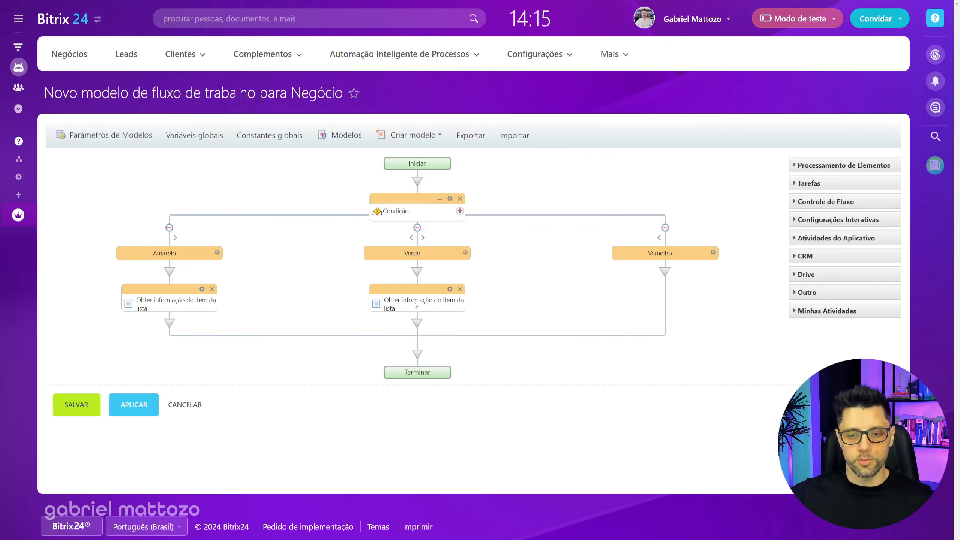
Step: Copy the Verde branch's list item activity to the Vemelho branch and save the copy's parameters
drag(412, 290, 680, 285)
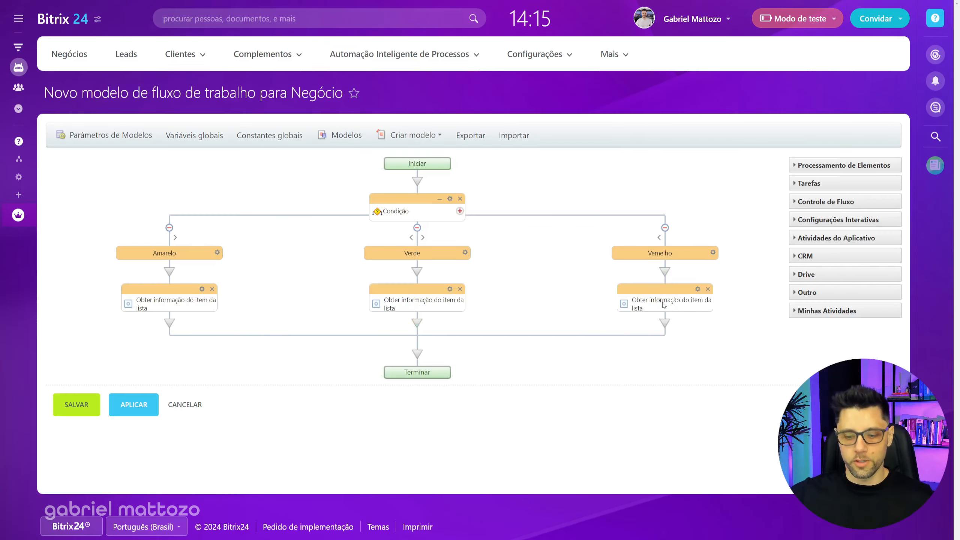
double_click(620, 302)
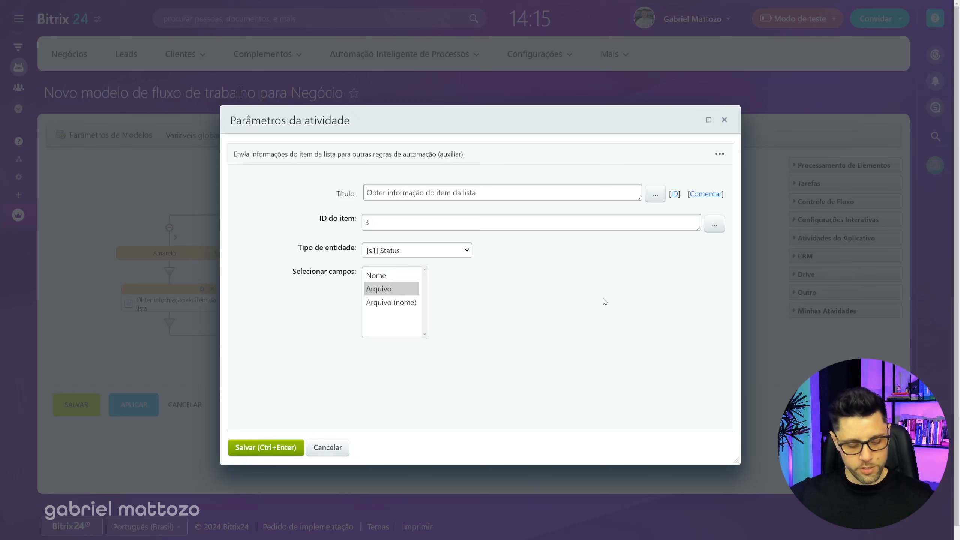
click(278, 451)
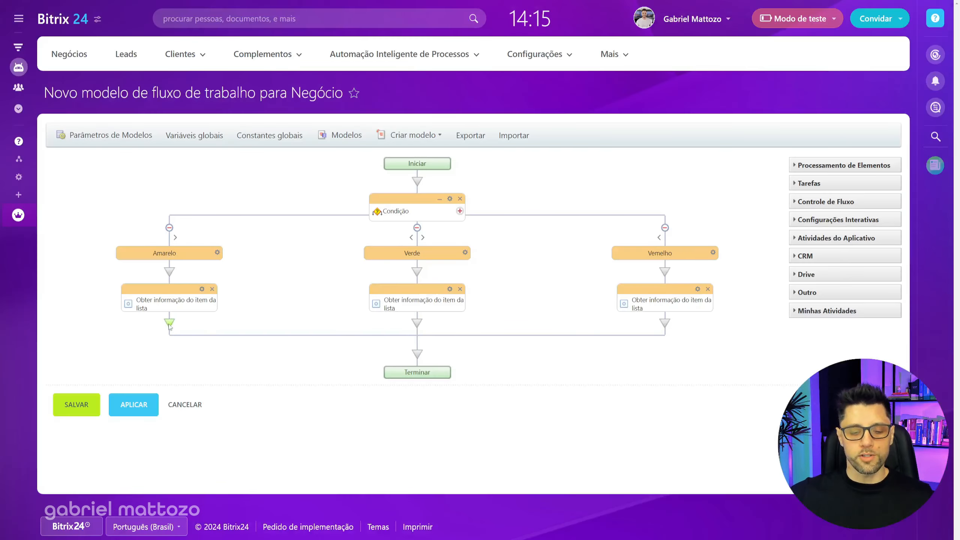
Step: Add a Modificar elemento activity below the list item activity in the Amarelo branch
click(170, 323)
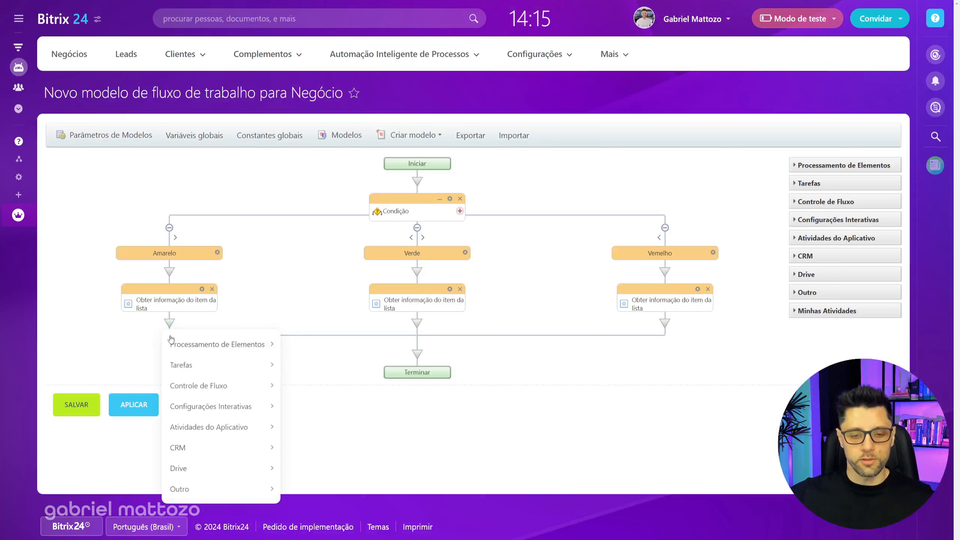
mouse_move(248, 348)
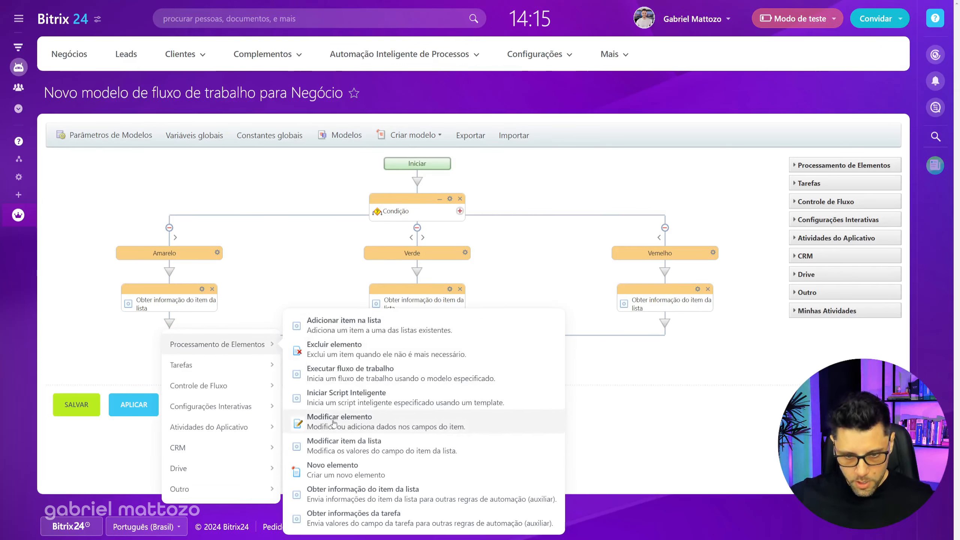
click(347, 421)
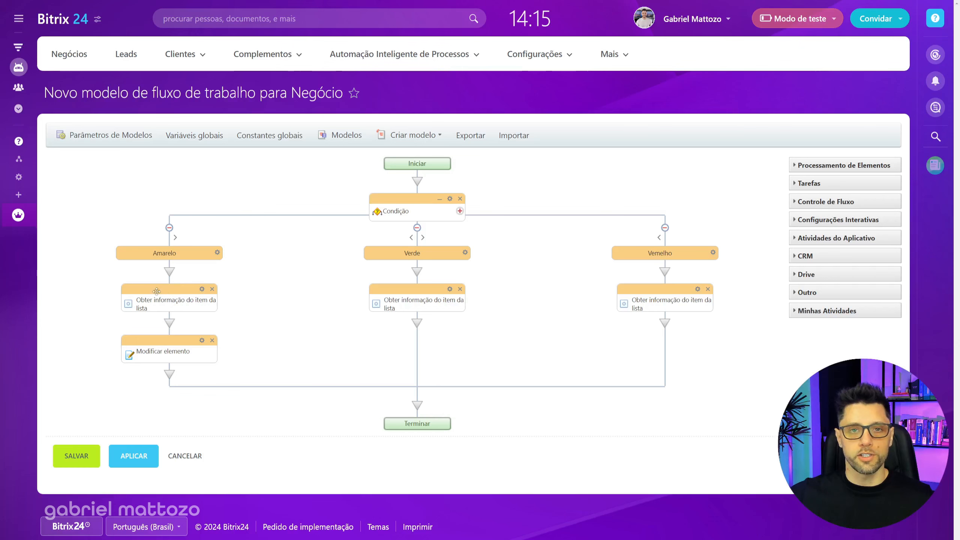
Step: Configure the Amarelo branch's Modificar elemento activity to fill Status with the Arquivo result of that branch's list item activity, and save it
double_click(165, 358)
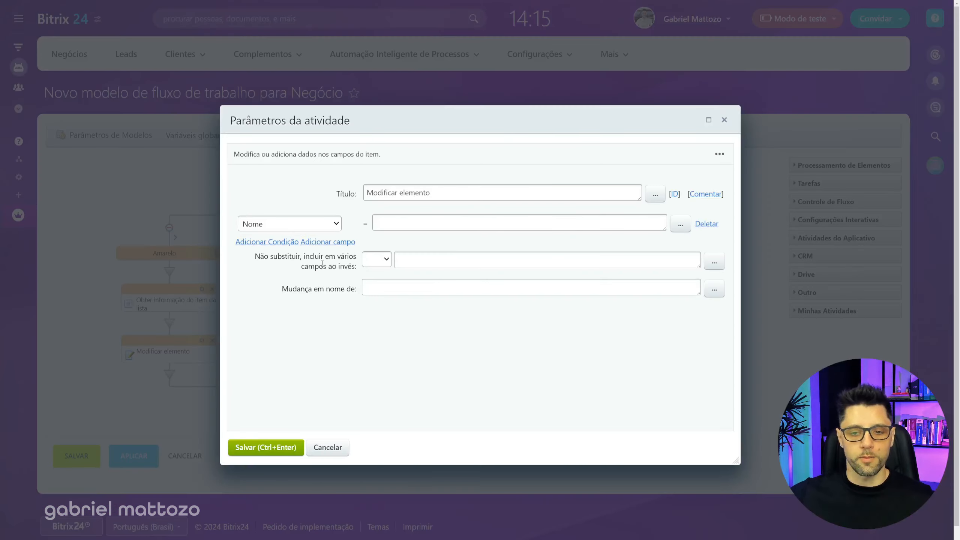
click(337, 226)
drag(338, 252, 336, 319)
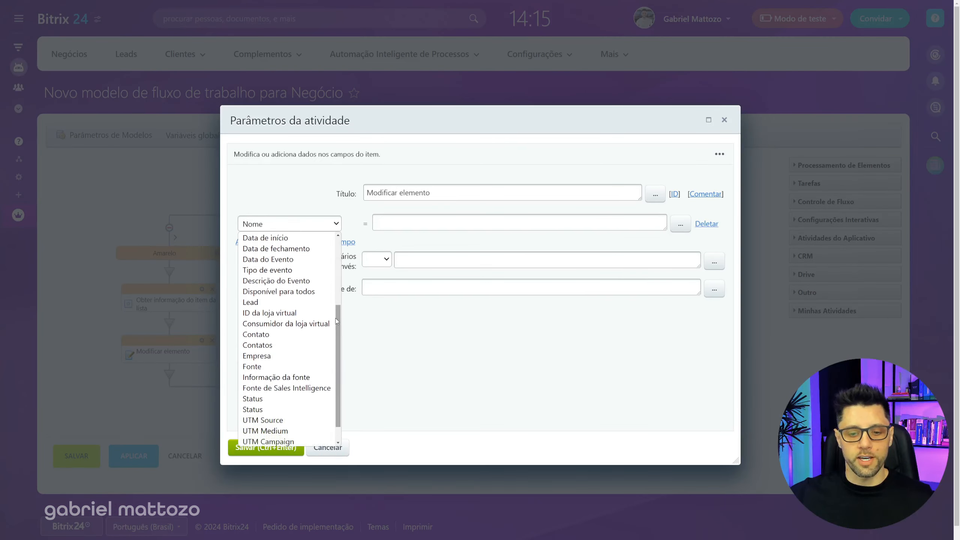
click(271, 398)
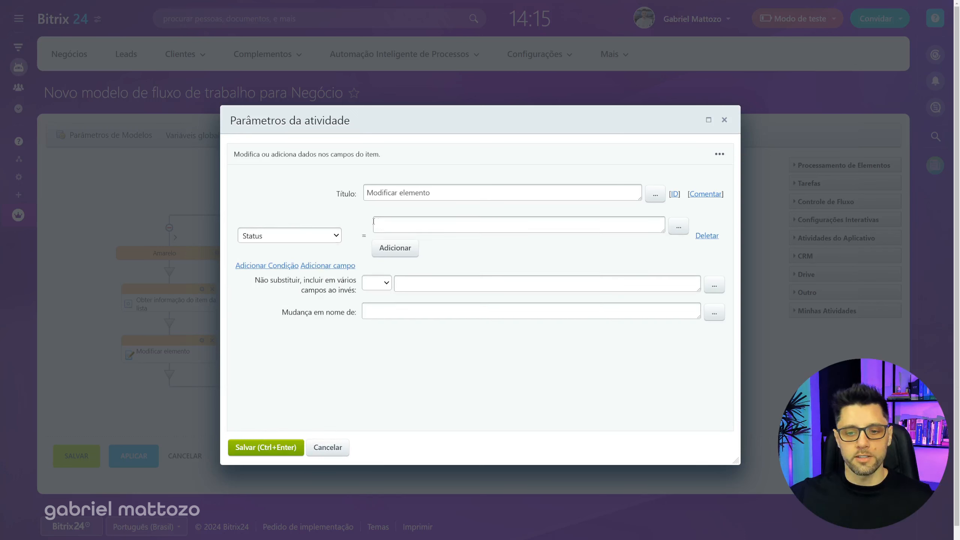
click(678, 230)
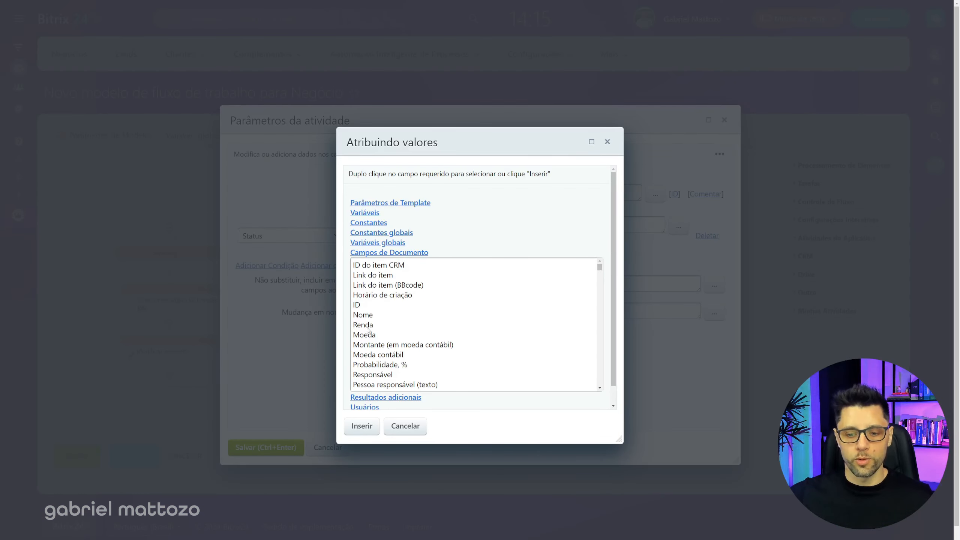
click(385, 398)
click(374, 278)
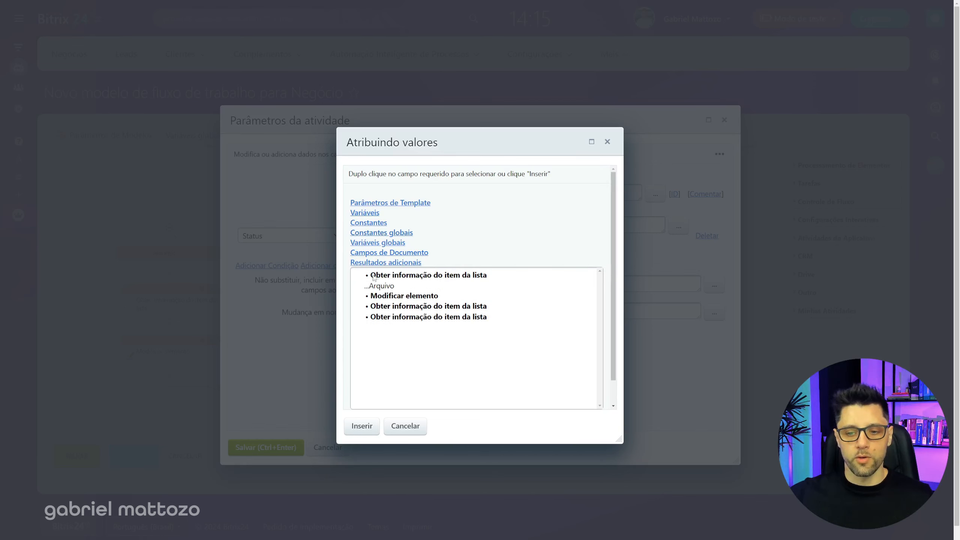
click(387, 287)
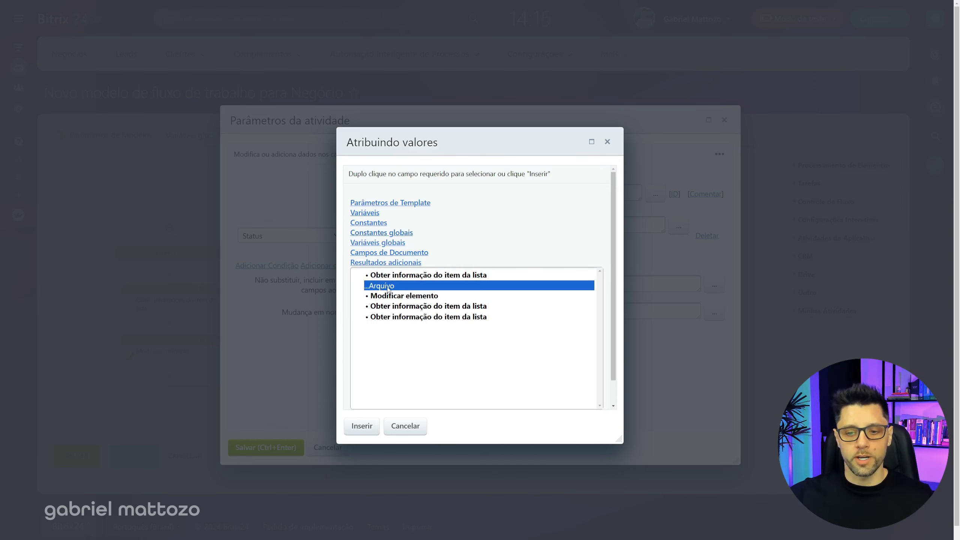
click(373, 426)
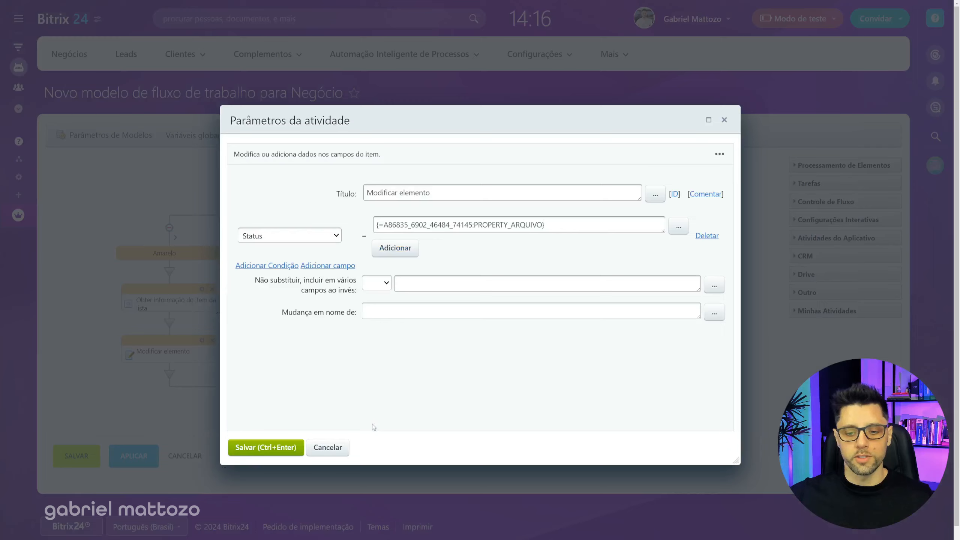
click(290, 448)
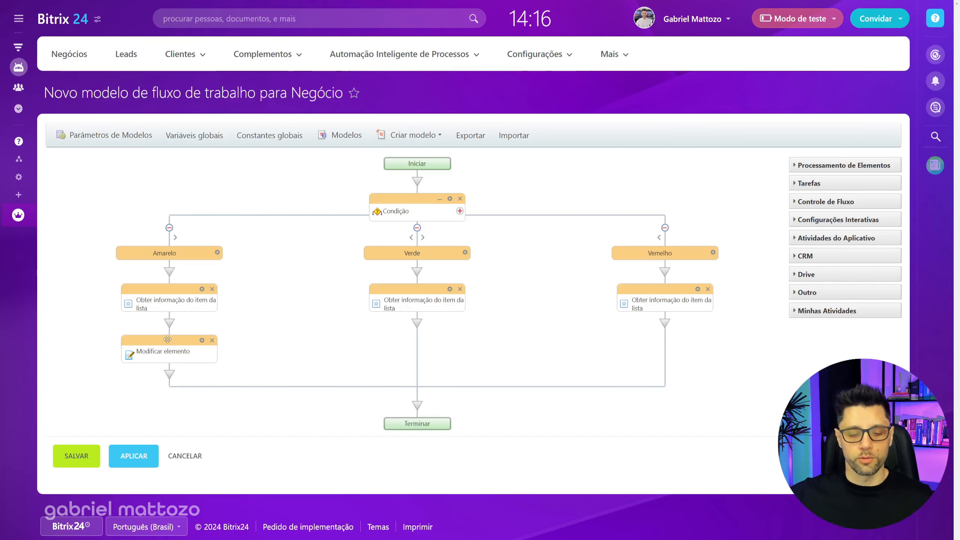
Step: Copy the Amarelo branch's Modificar elemento activity to the Verde branch and check which activity the copy's Status value references
drag(165, 338, 417, 329)
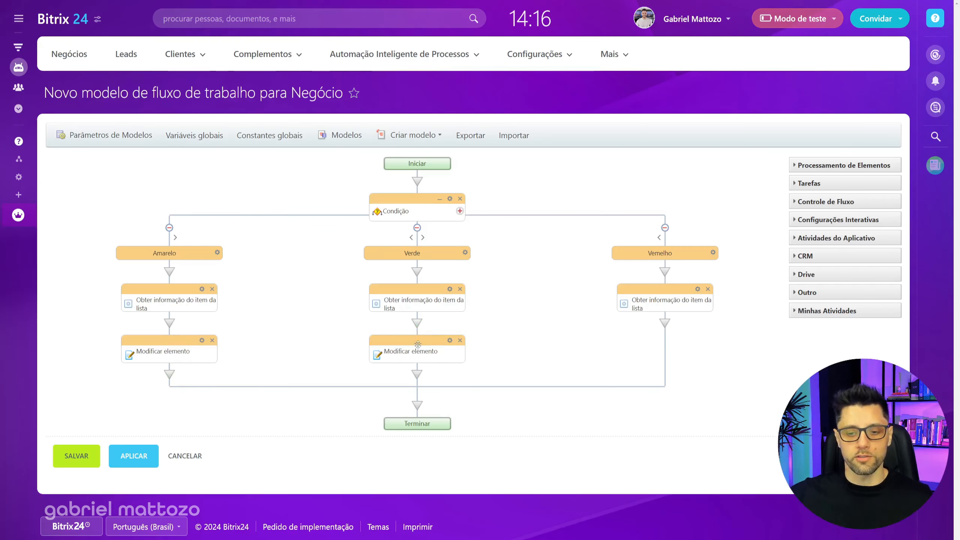
double_click(421, 357)
drag(546, 224, 365, 218)
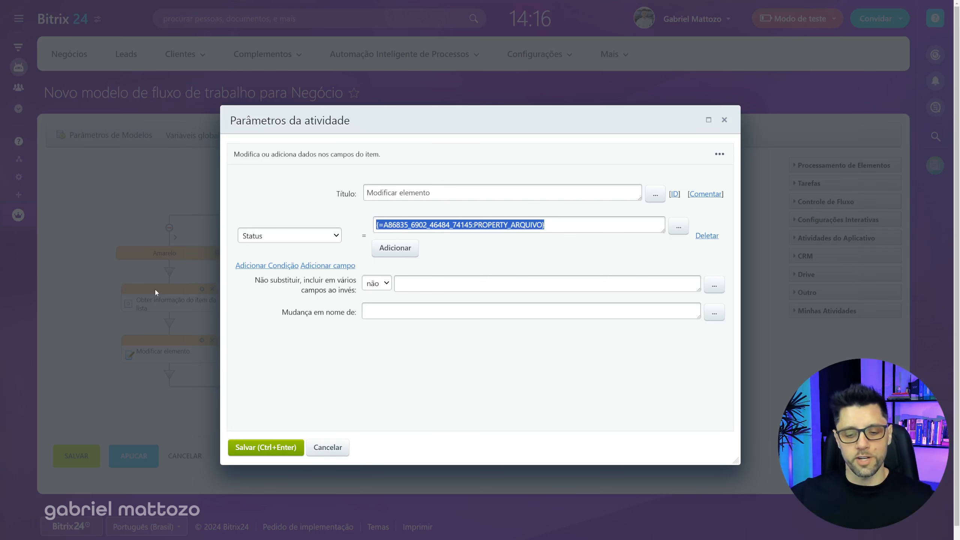
click(327, 447)
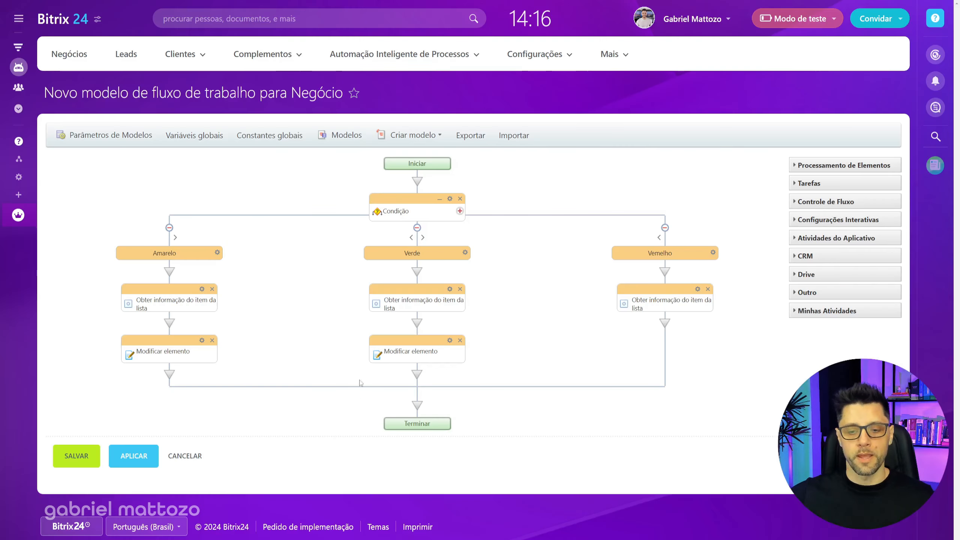
Step: Copy the activity ID of the Verde branch's Obter informação do item da lista activity and save its parameters
double_click(419, 305)
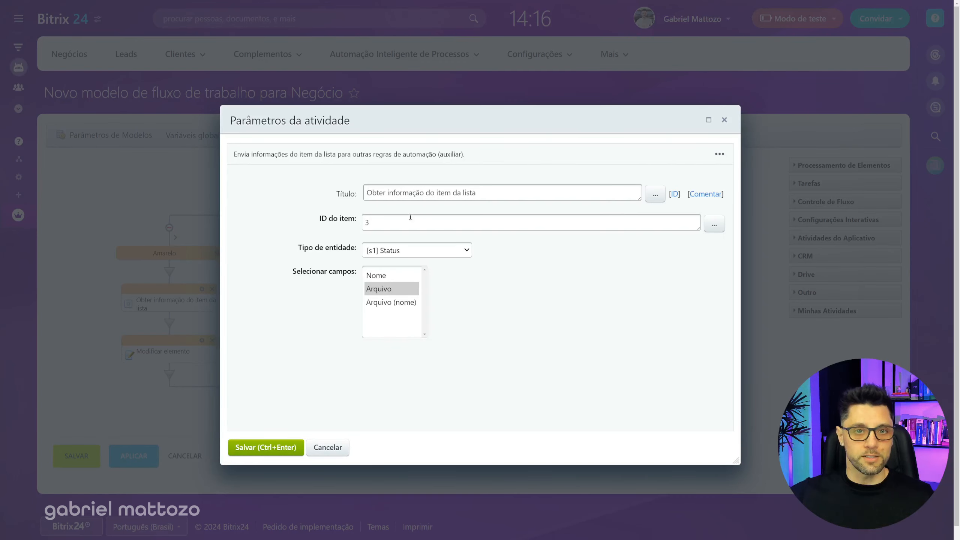
click(673, 194)
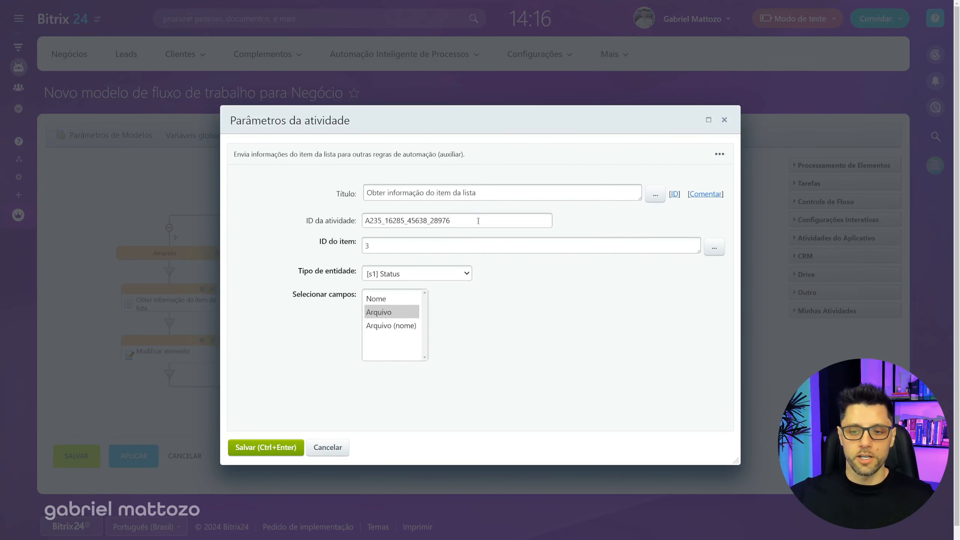
drag(478, 221, 352, 220)
key(ctrl+c)
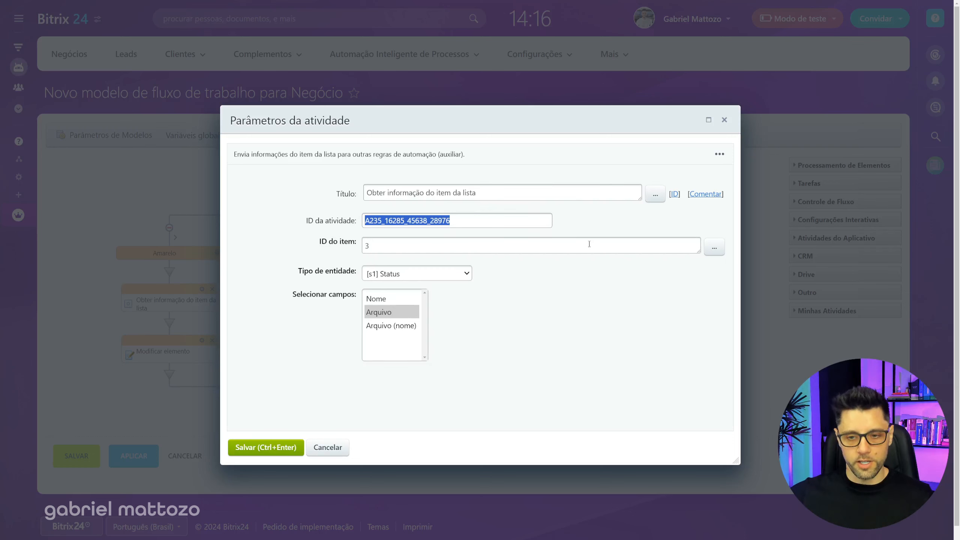
click(290, 452)
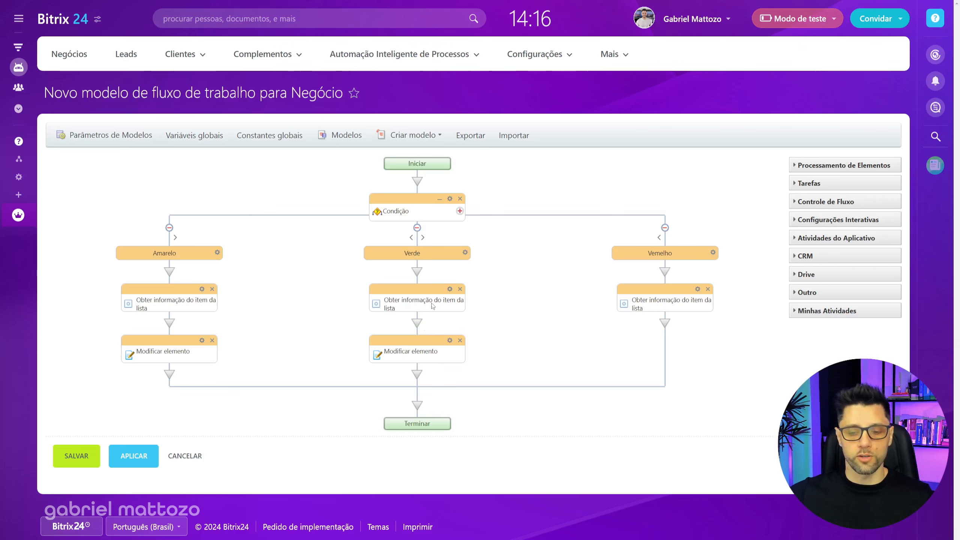
Step: Set the Verde branch's Modificar elemento Status value to {=A235_16285_45638_28976:PROPERTY_ARQUIVO} and save the activity
double_click(430, 361)
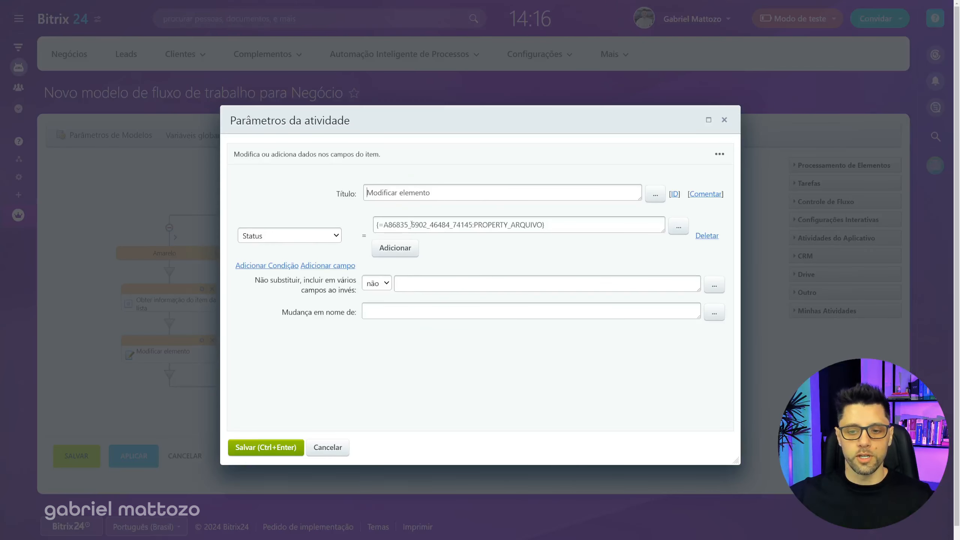
double_click(411, 225)
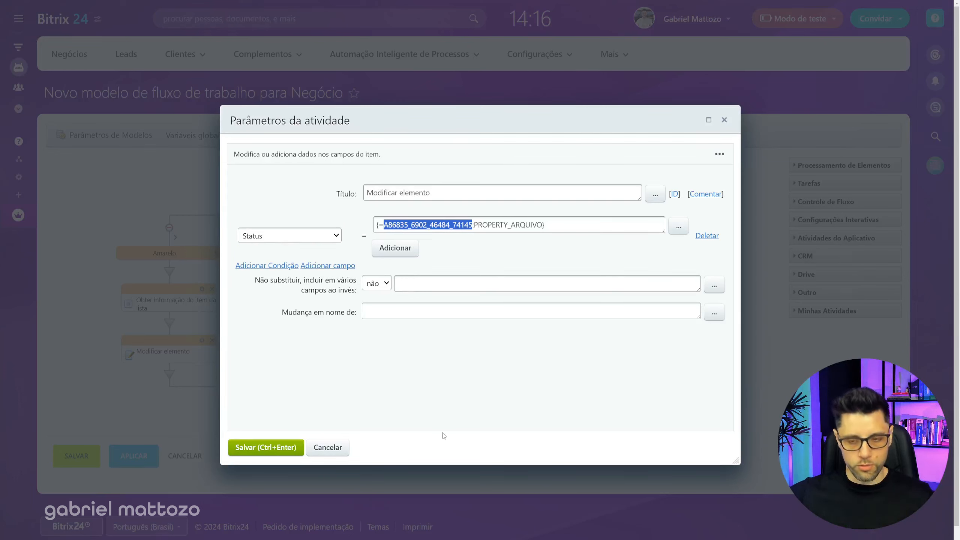
key(ctrl+v)
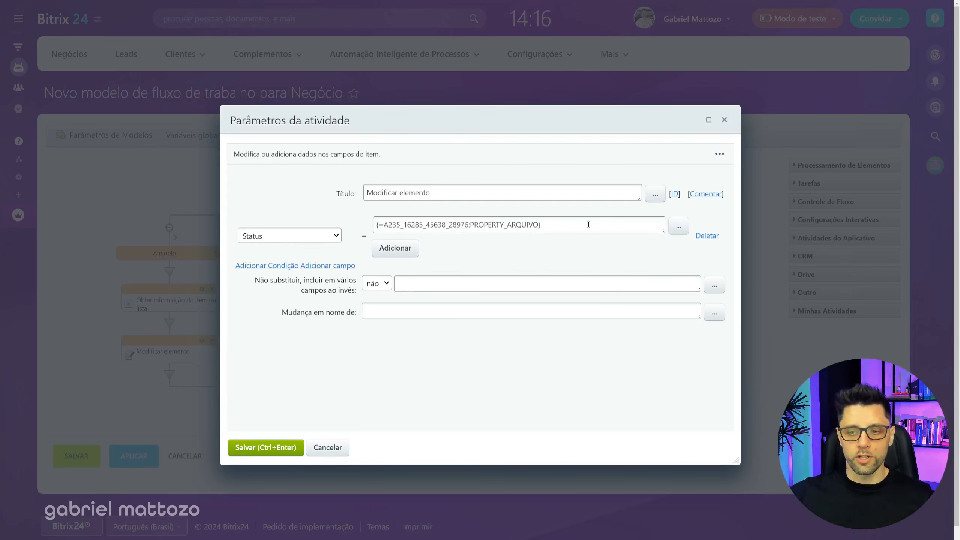
drag(588, 224, 374, 225)
click(272, 448)
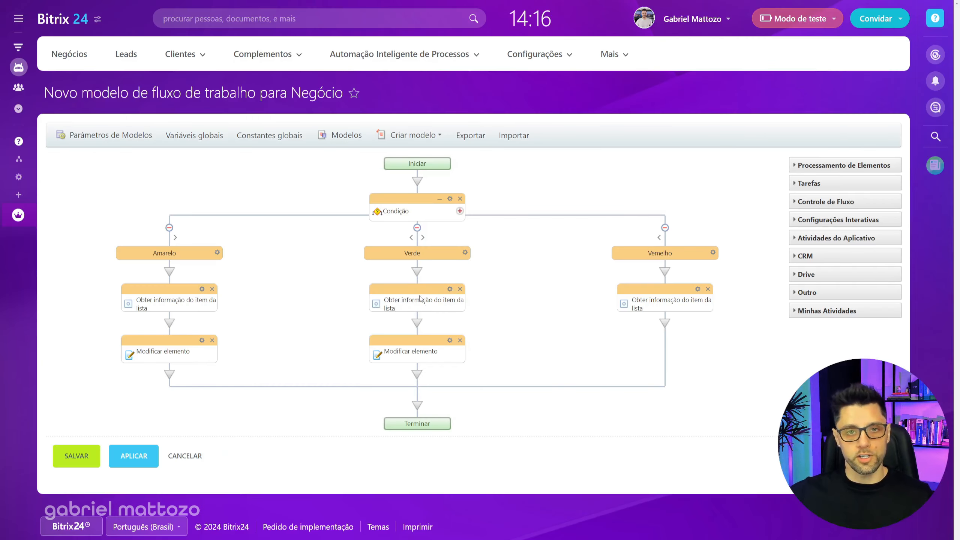
Step: Copy the Modificar elemento activity to the Vemelho branch, and copy the activity ID of that branch's list item activity
drag(410, 339, 665, 322)
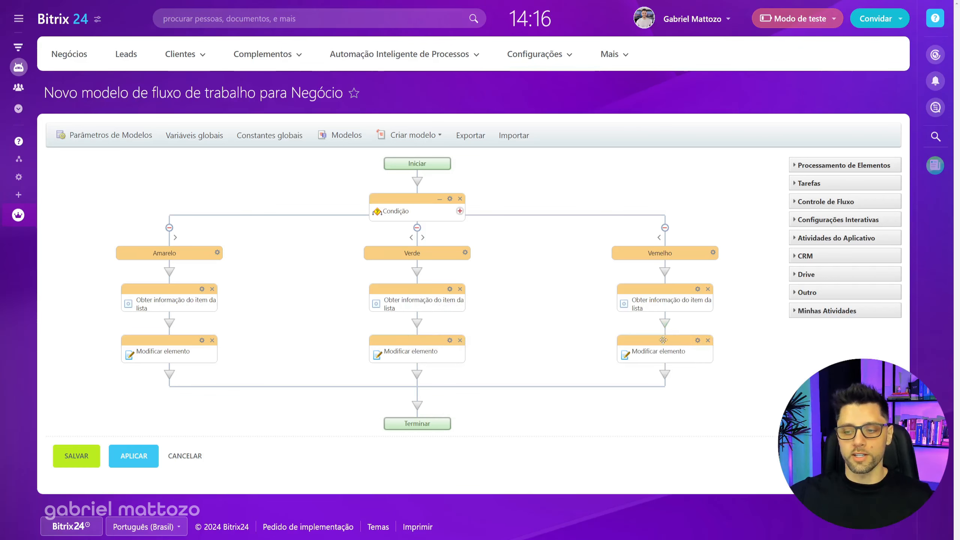
double_click(666, 304)
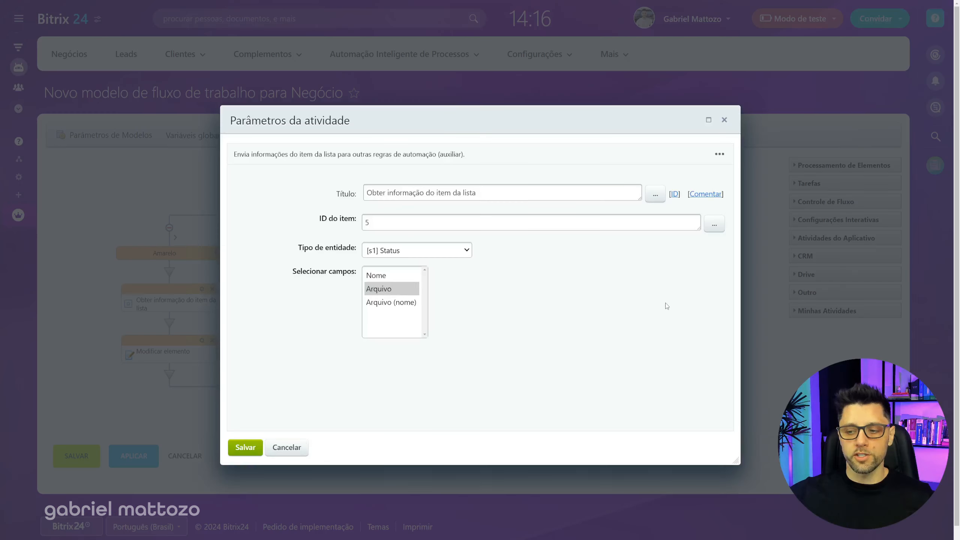
click(675, 194)
drag(509, 221, 339, 224)
key(ctrl+c)
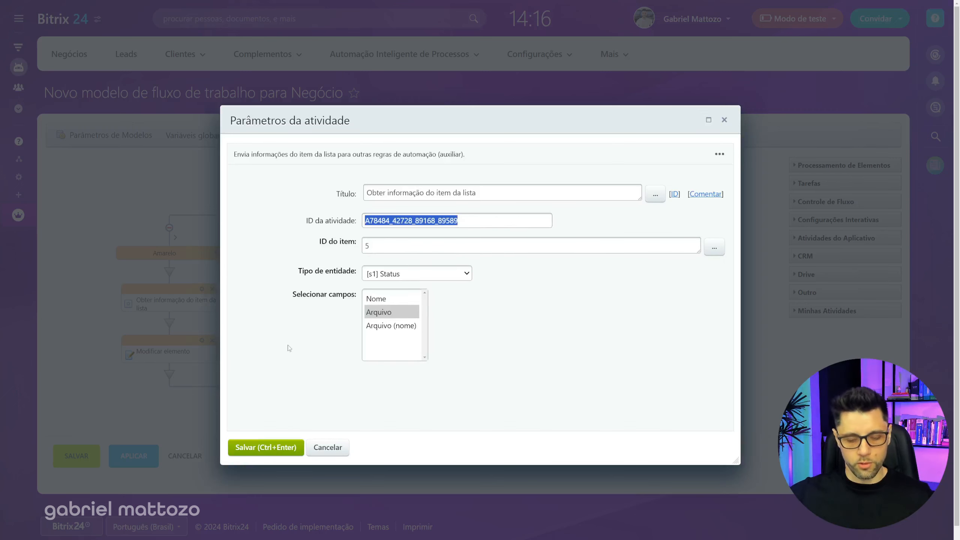
click(266, 447)
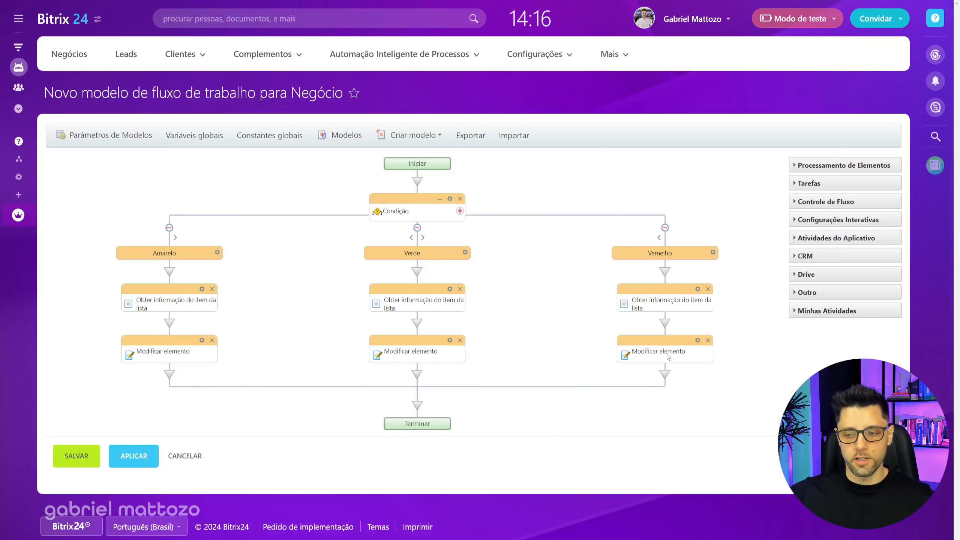
Step: Set the Vemelho branch's Modificar elemento Status value to {=A78484_42728_89168_89589:PROPERTY_ARQUIVO} and save the activity
double_click(668, 356)
double_click(422, 226)
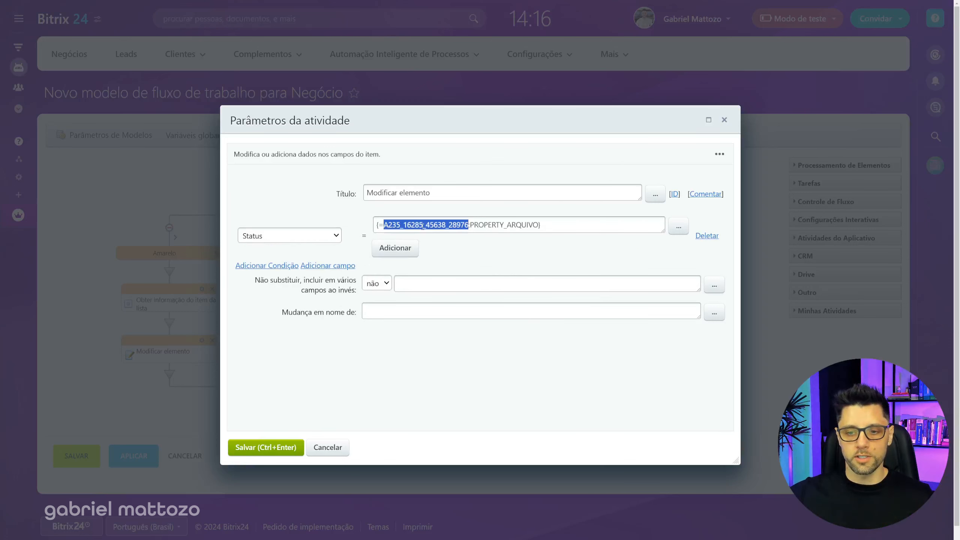
key(ctrl+v)
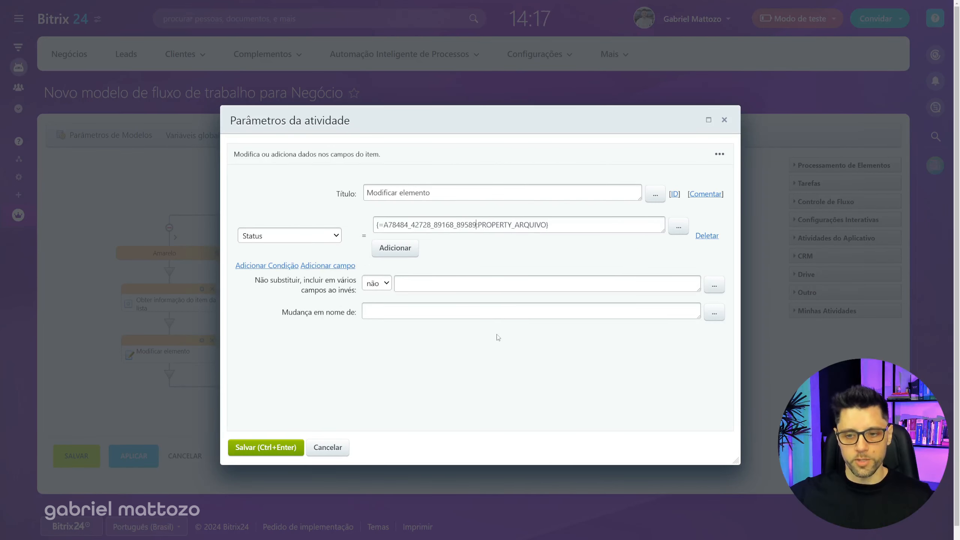
click(282, 449)
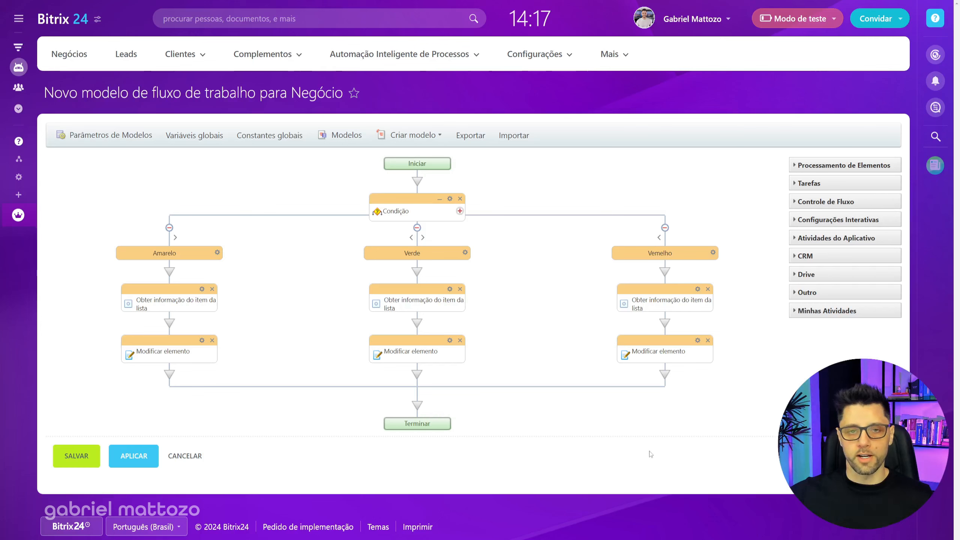
Step: Clear the Status value in the Vemelho branch's Modificar elemento, insert Arquivo from that branch's list item activity results, and save
double_click(644, 352)
key(ctrl+a)
key(BackSpace)
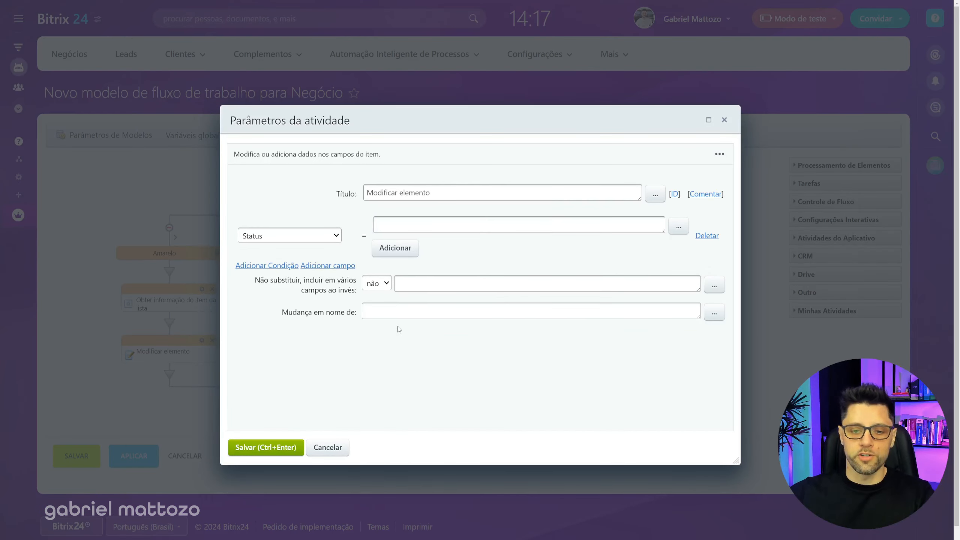
click(678, 229)
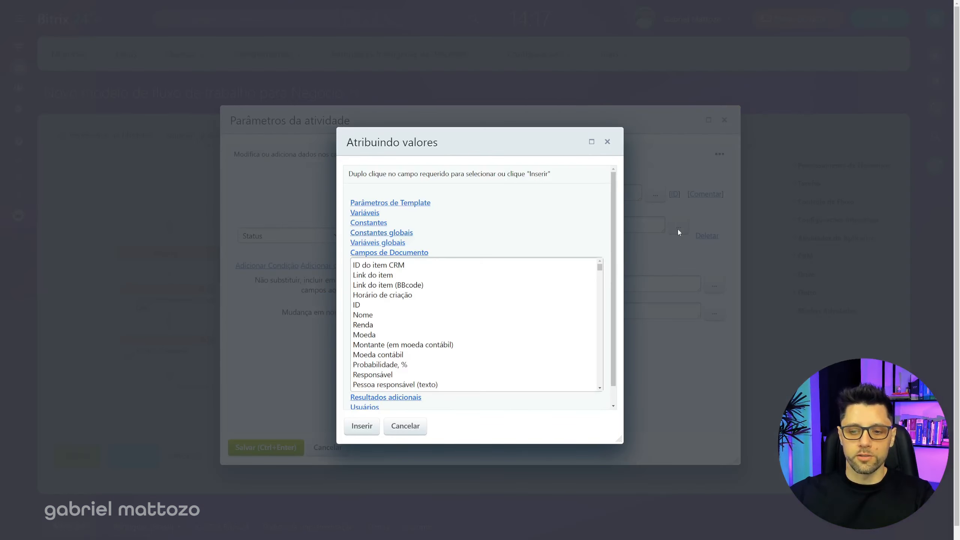
click(404, 397)
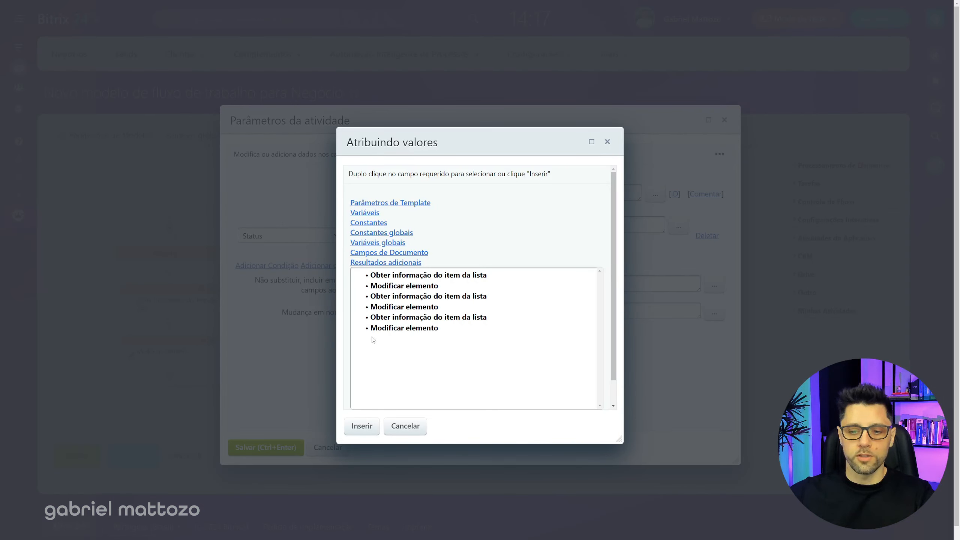
click(366, 318)
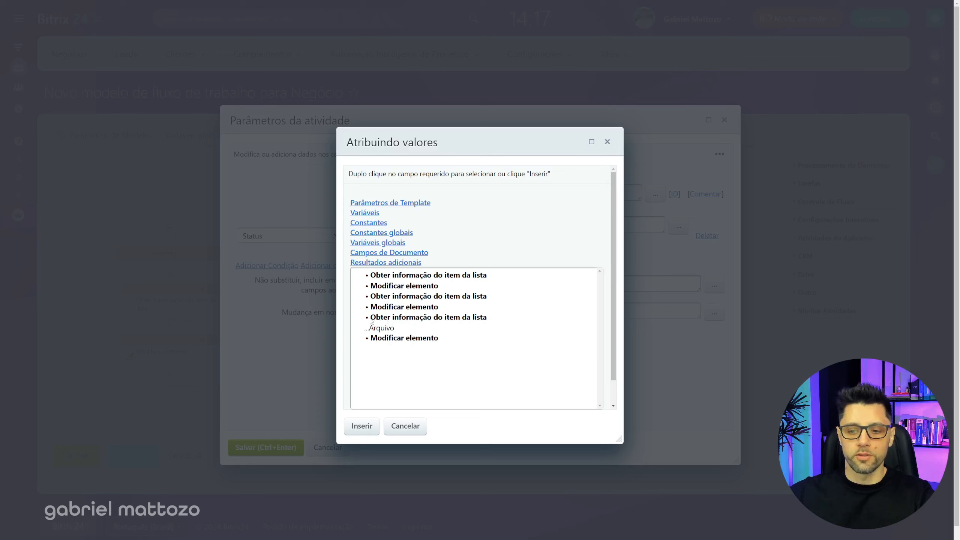
click(389, 330)
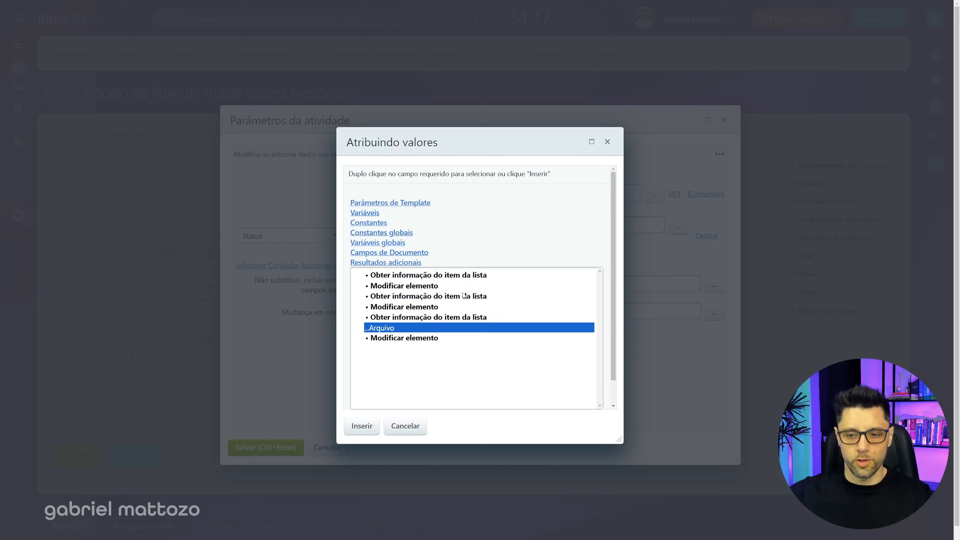
click(362, 426)
click(272, 449)
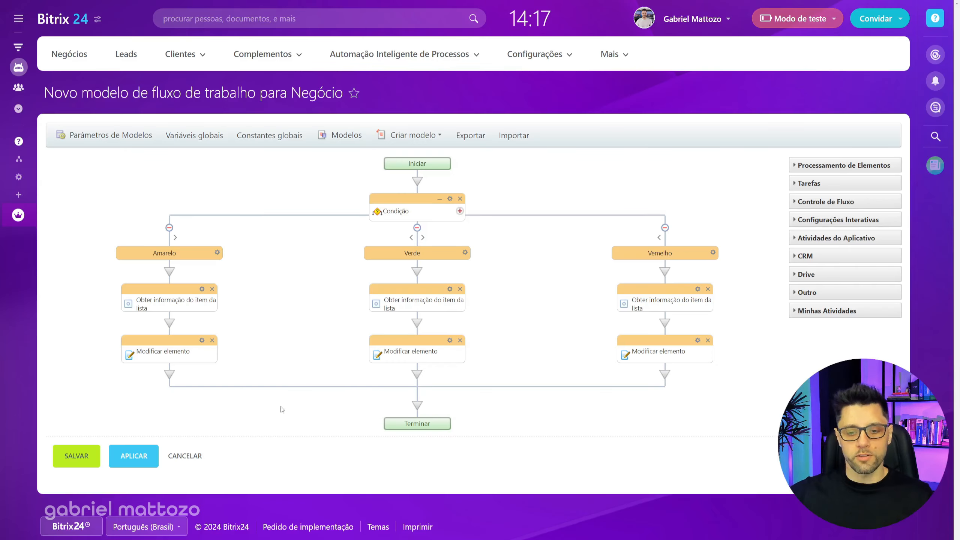
Step: Save the workflow template and open the teste deal from the Negócios Kanban
click(73, 459)
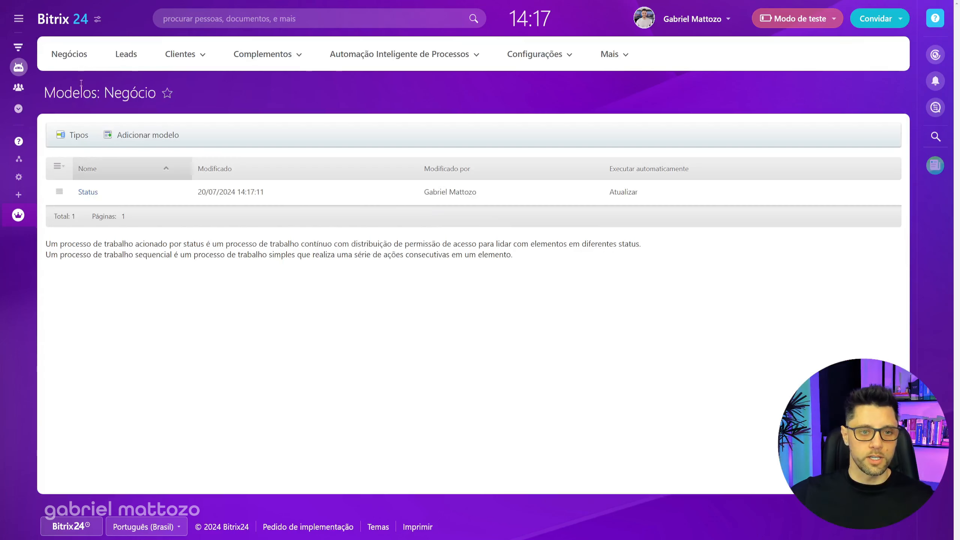
click(69, 56)
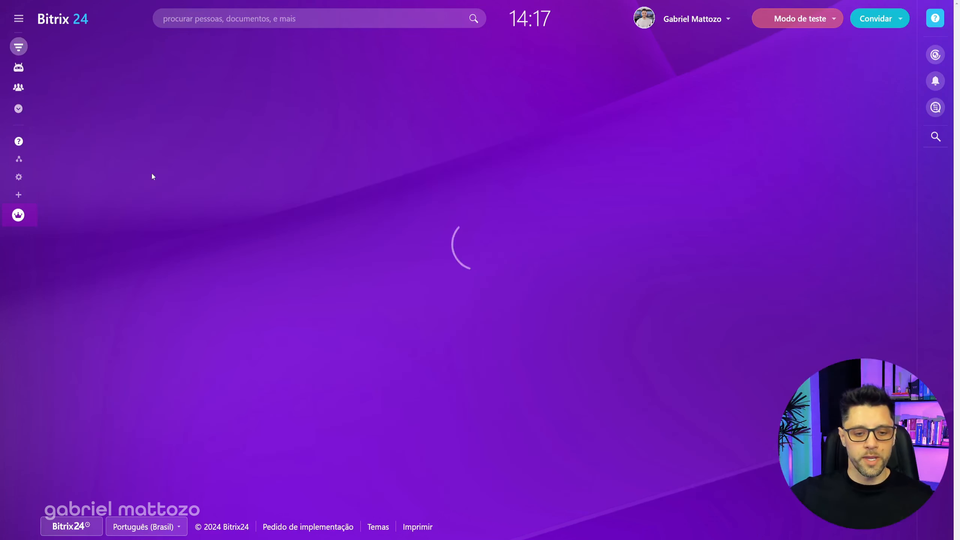
click(54, 227)
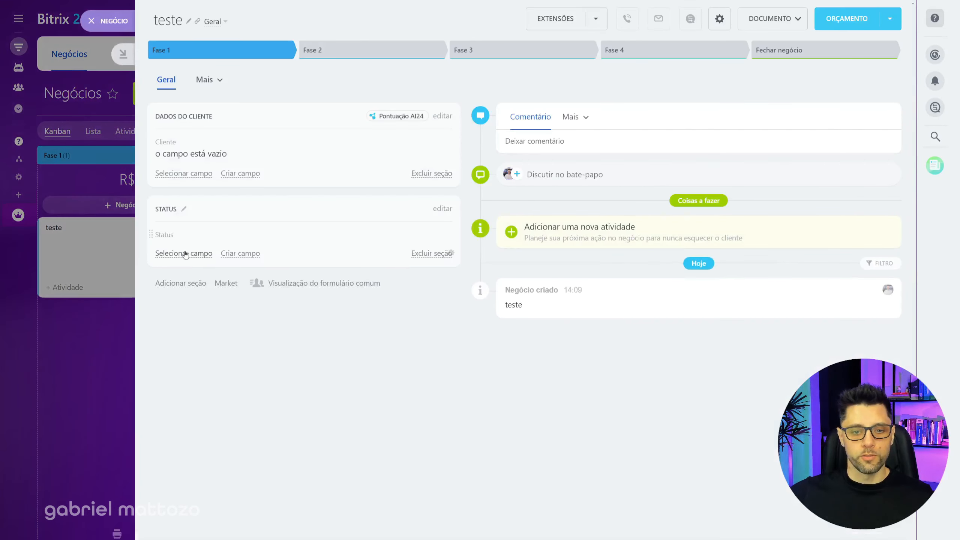
Step: Set the teste deal's Status to Verde, save it, and return to the Negócios Kanban
click(197, 261)
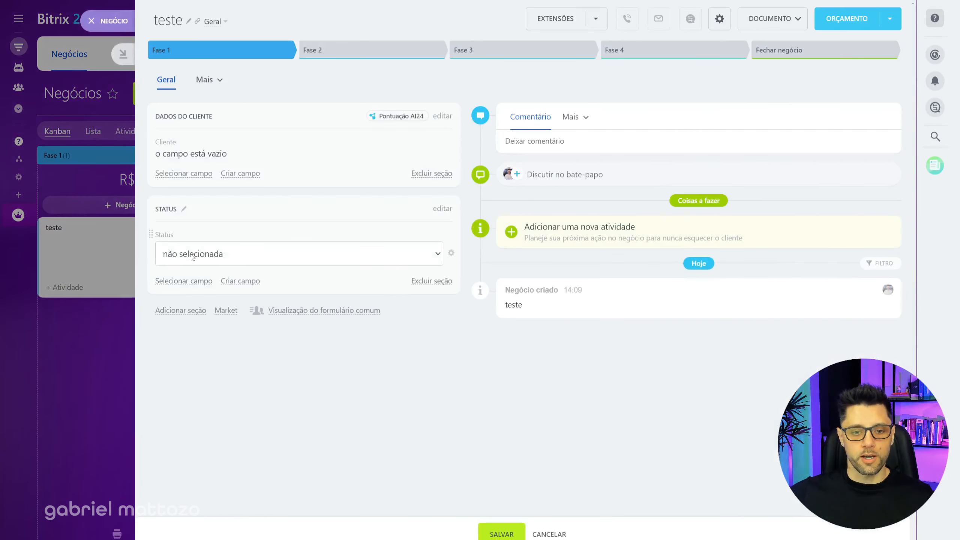
click(196, 254)
click(196, 297)
click(492, 529)
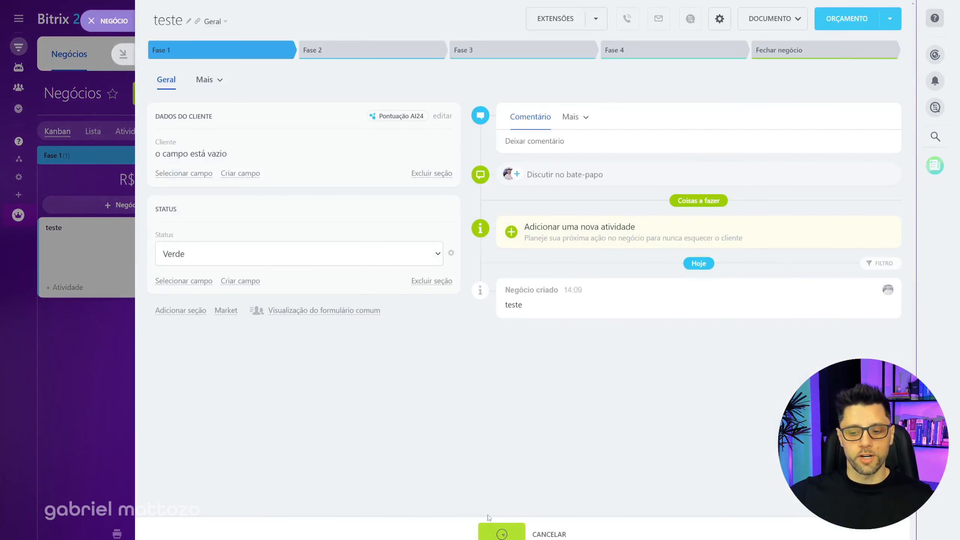
click(118, 24)
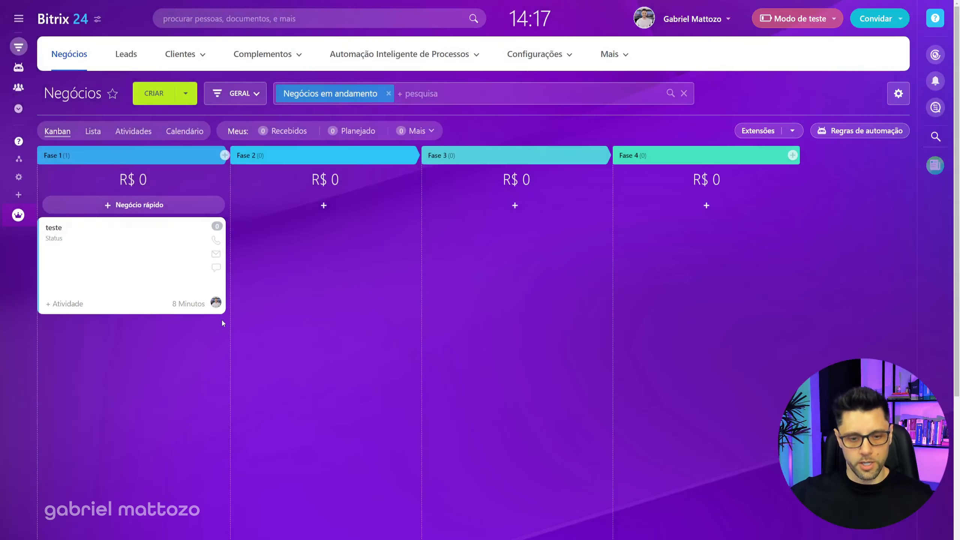
Step: Reopen the teste deal, change its Status to Amarelo, save, and close the deal
click(53, 227)
click(192, 236)
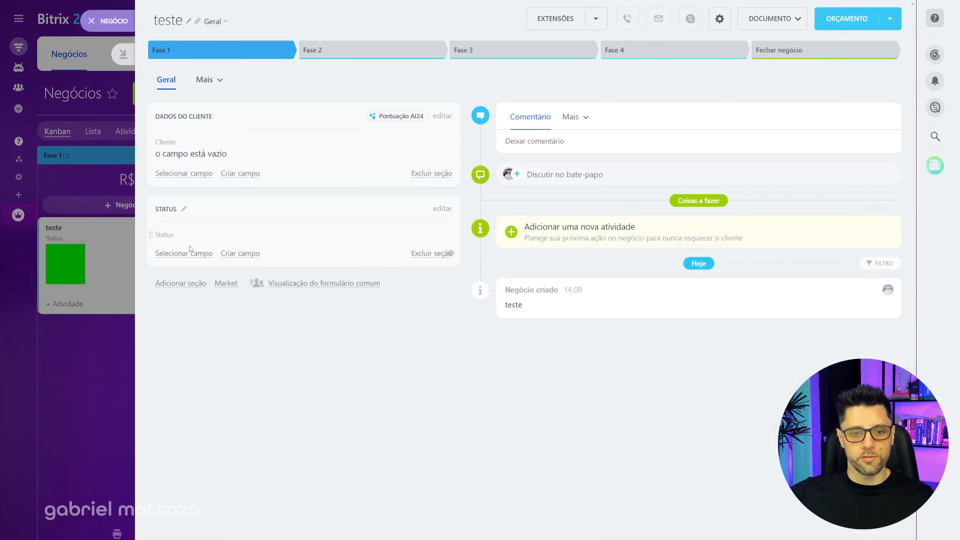
click(194, 253)
click(177, 285)
click(494, 531)
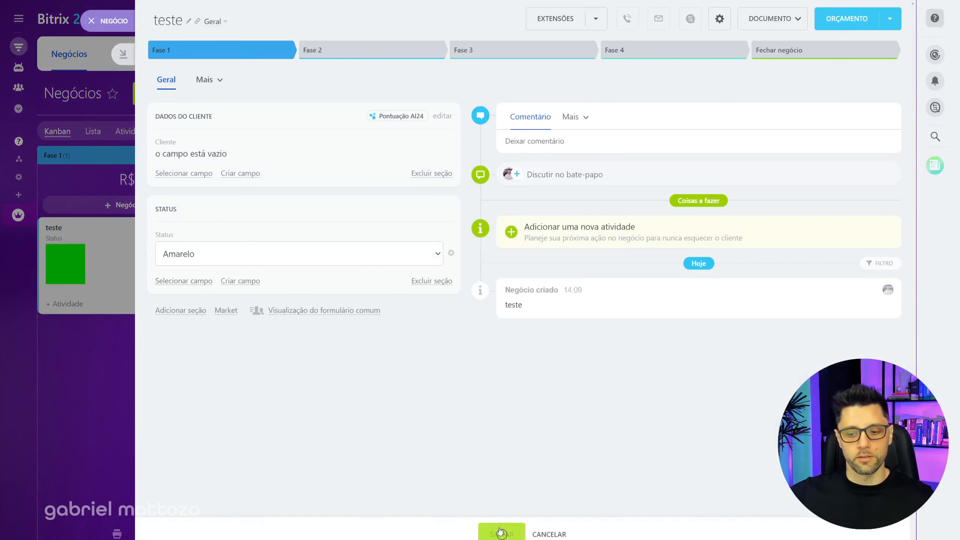
click(113, 28)
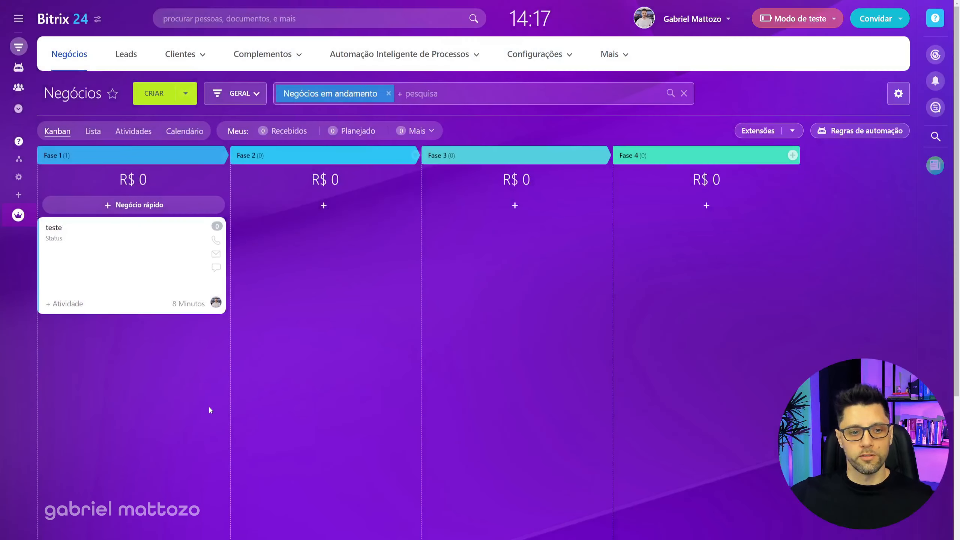
Step: Reopen the teste deal, change its Status to Vermelho, save, and close the deal
click(55, 229)
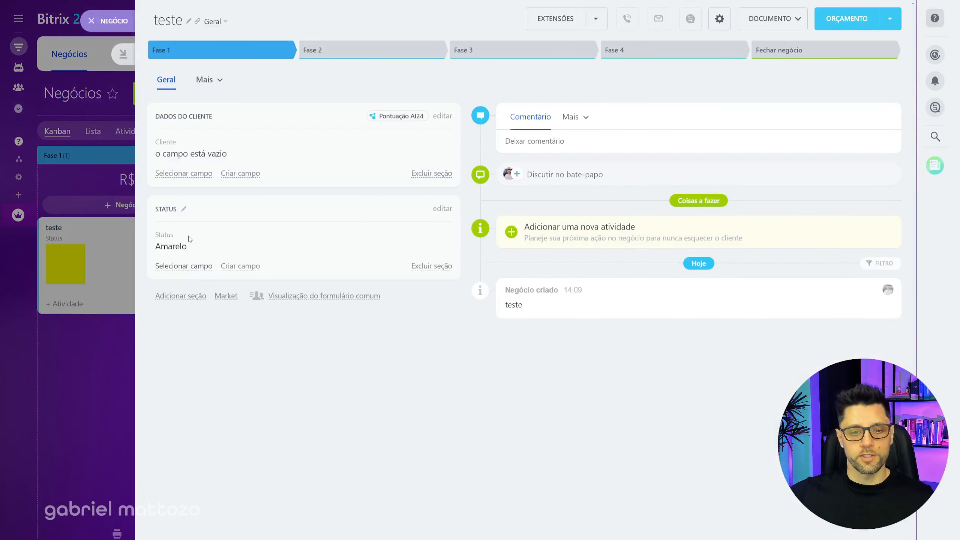
click(189, 238)
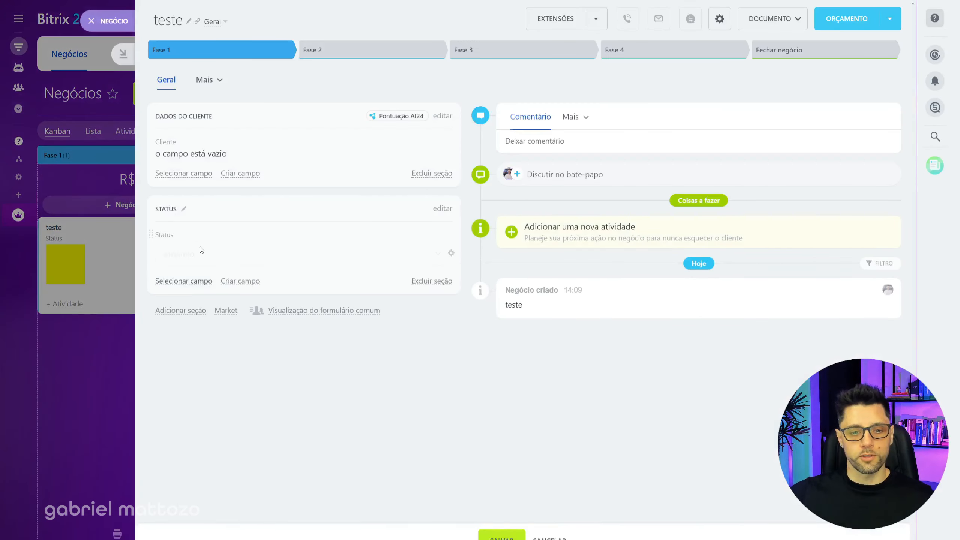
click(189, 253)
click(210, 310)
click(501, 534)
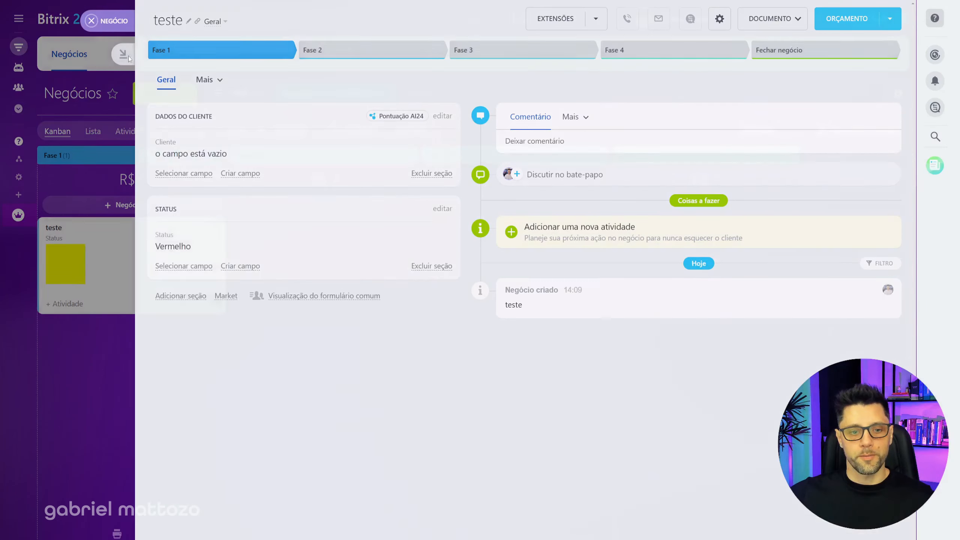
click(129, 55)
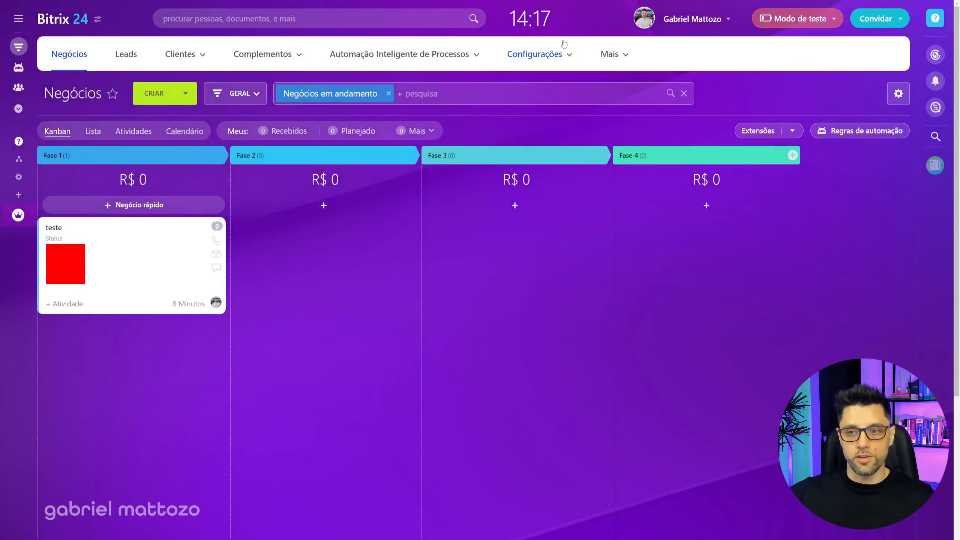
Step: Open the Status workflow template for Negócio from the business process automation settings
click(539, 54)
click(545, 95)
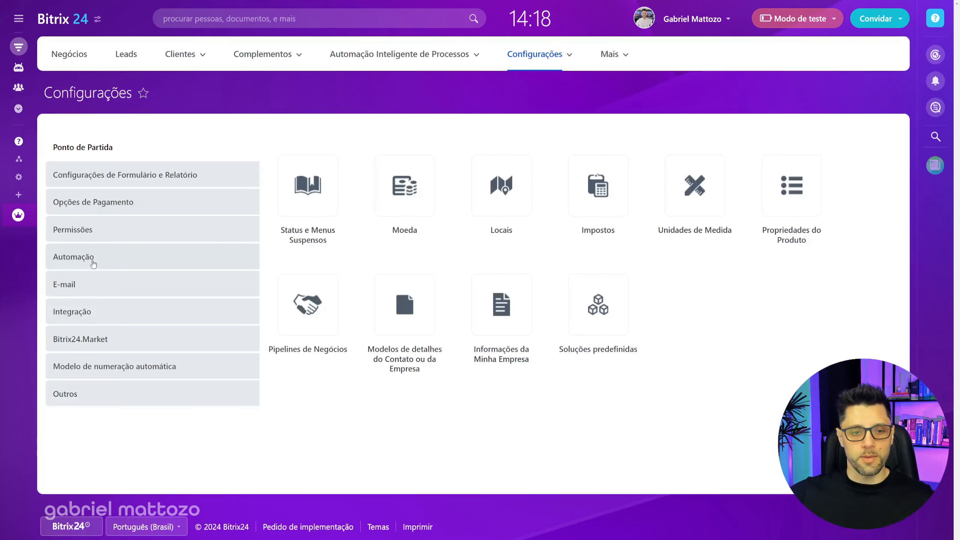
click(93, 256)
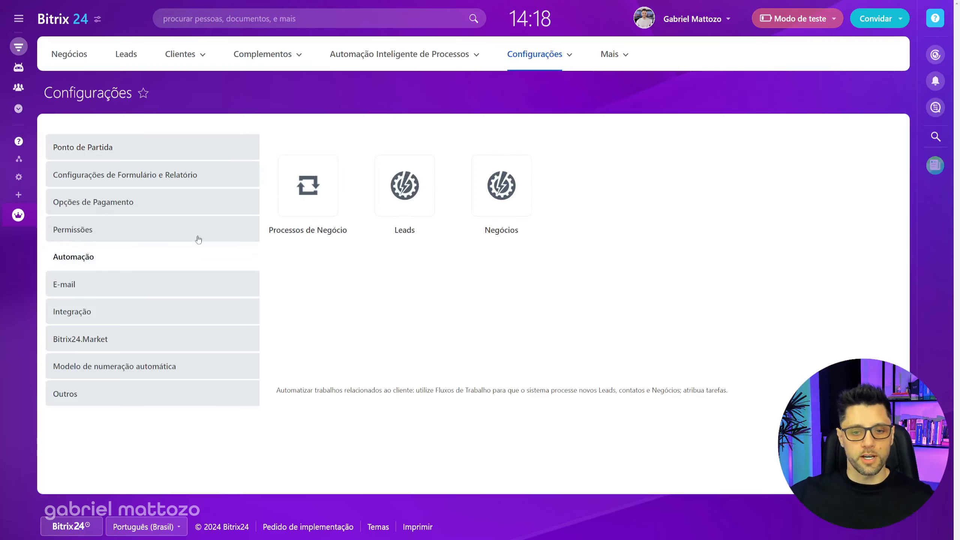
click(307, 183)
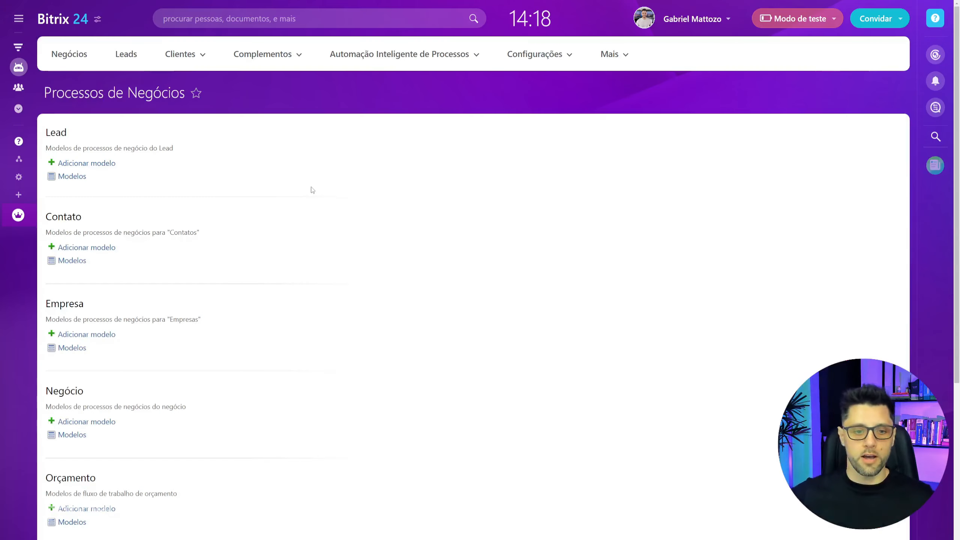
click(65, 393)
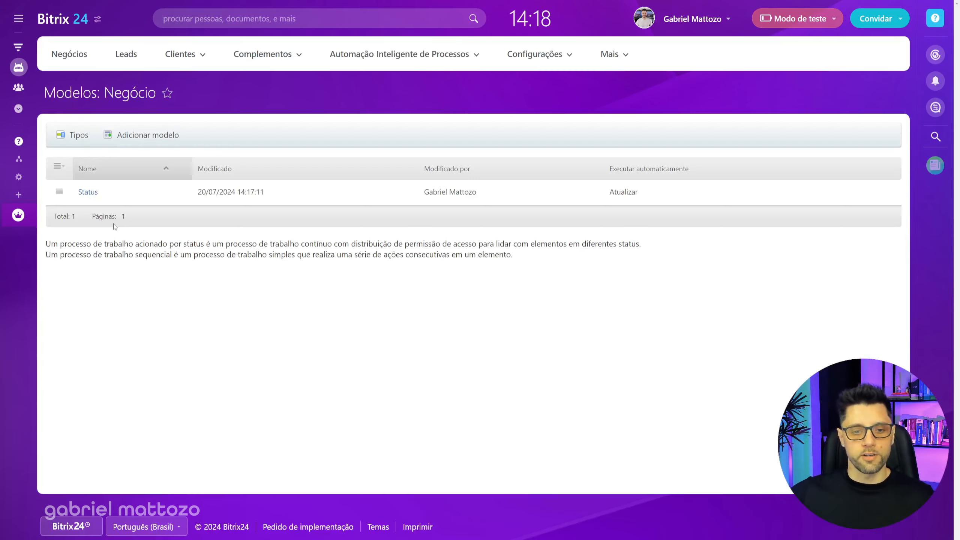
click(91, 192)
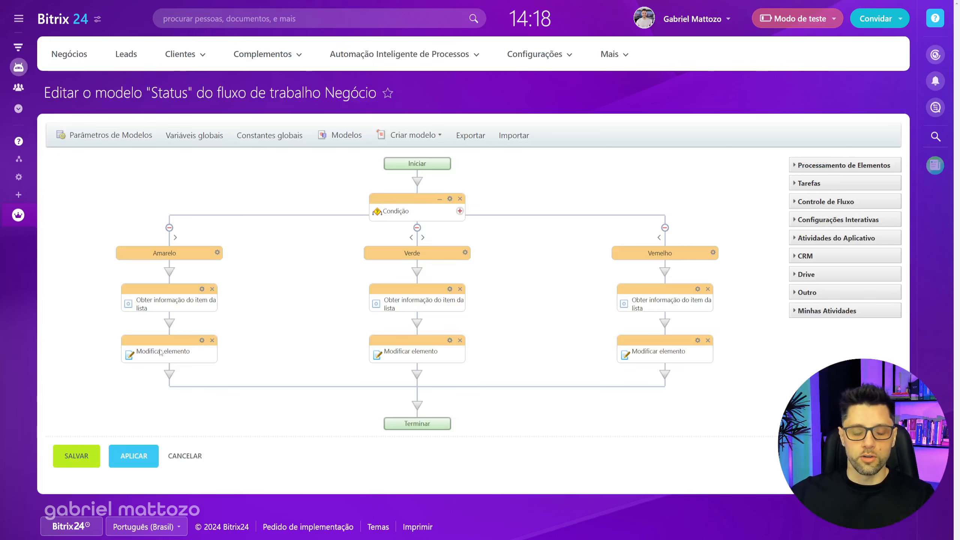
Step: Set "Não substituir, incluir em vários campos ao invés" to sim in the Amarelo branch's Modificar elemento and save the activity
double_click(160, 352)
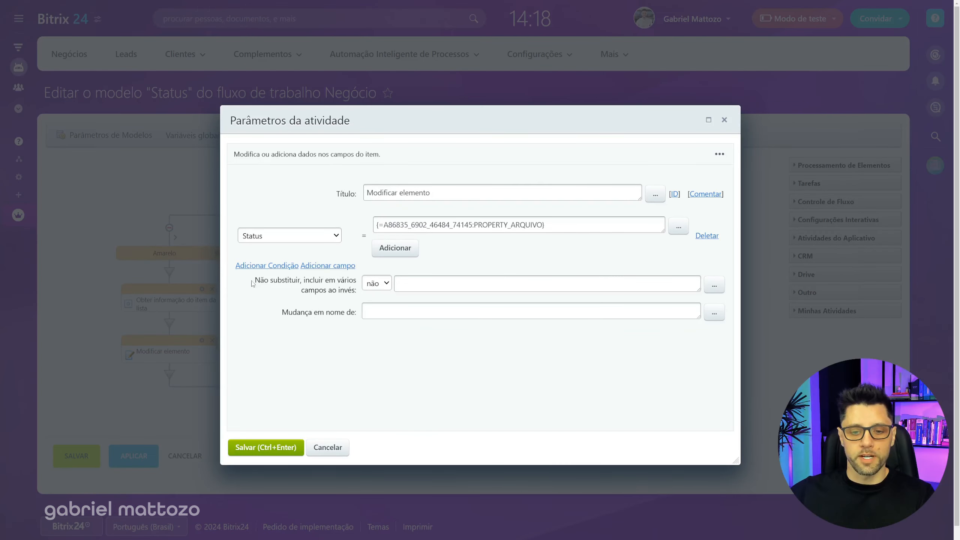
drag(253, 281, 301, 280)
click(378, 283)
click(374, 304)
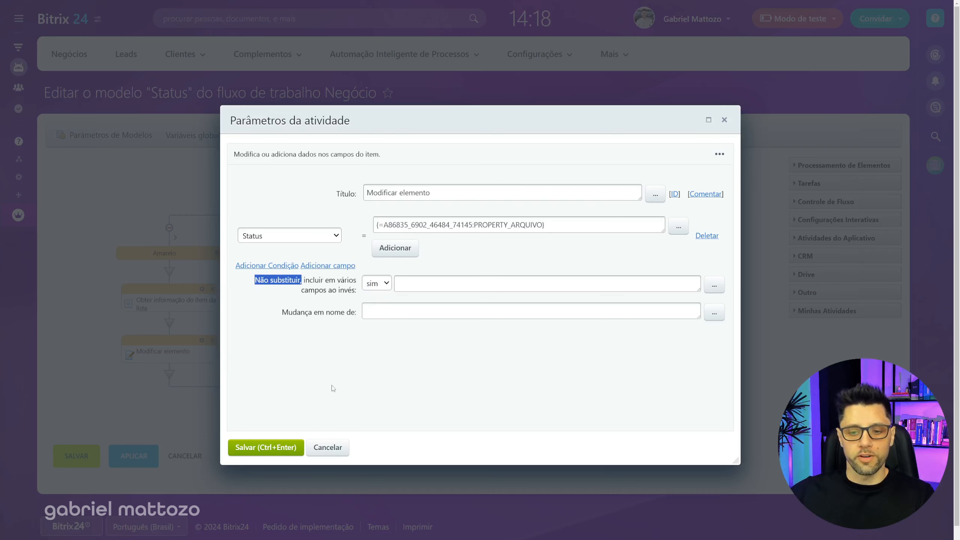
click(281, 450)
Step: Set the Verde branch's Modificar elemento to include values instead of replacing them (sim) and save the activity
double_click(403, 352)
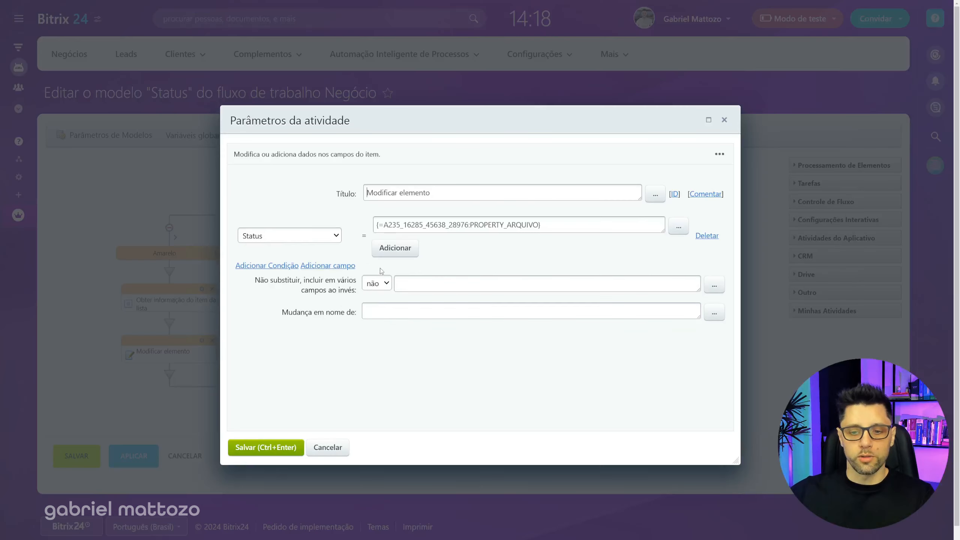
click(376, 283)
click(375, 306)
click(266, 448)
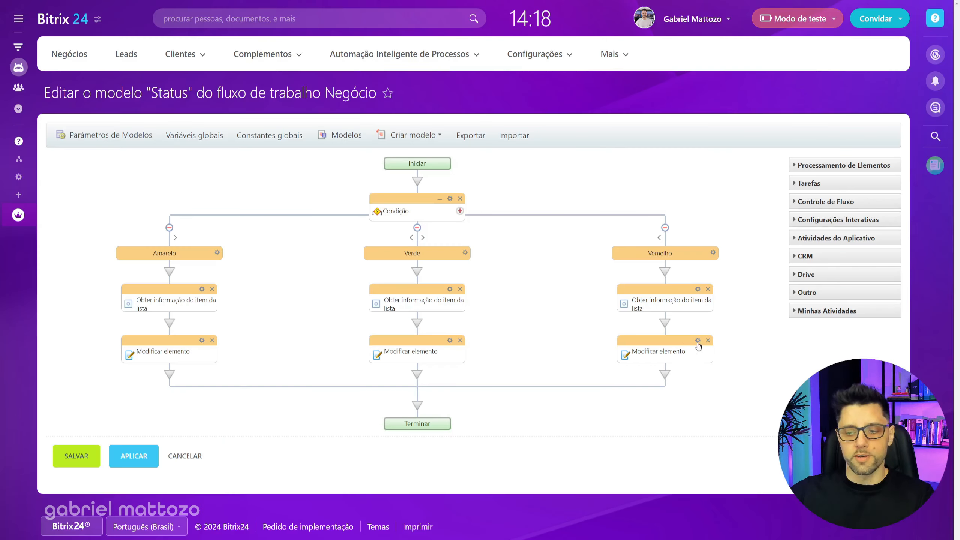
Step: Set the no-replace option to sim in the Vemelho branch's Modificar elemento, then save the activity and the workflow template
double_click(676, 353)
click(377, 283)
click(376, 306)
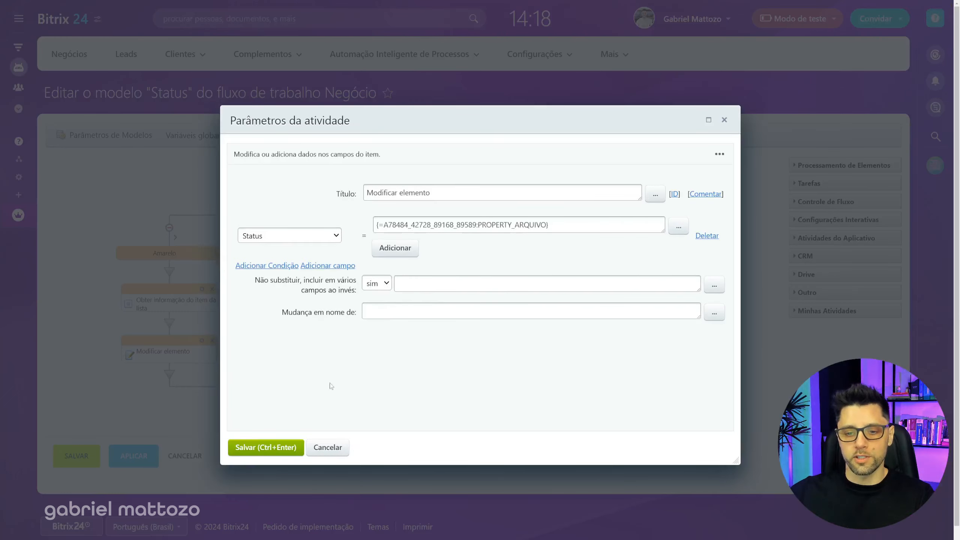
click(275, 447)
click(76, 456)
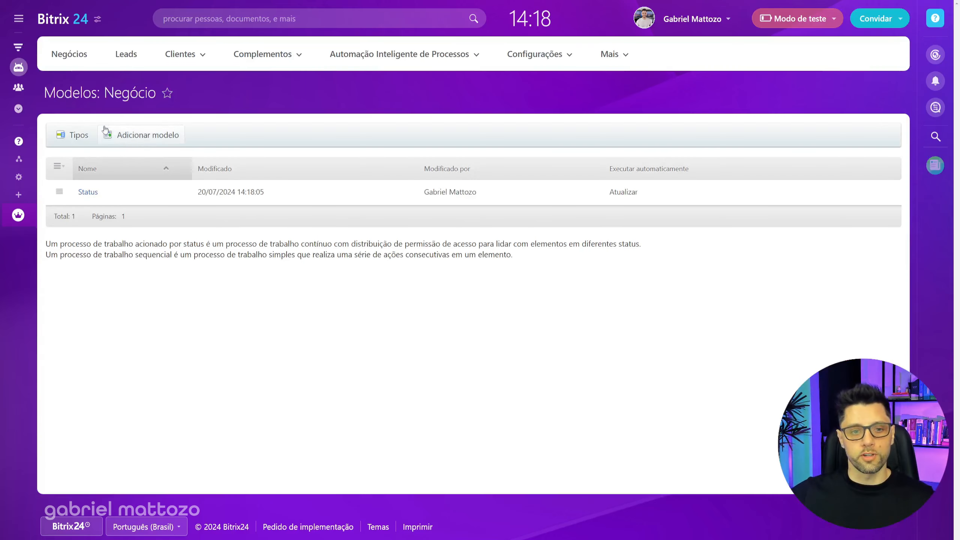
Step: Open the teste deal from the Negócios Kanban, set its Status to Amarelo, save, and close the deal
click(69, 55)
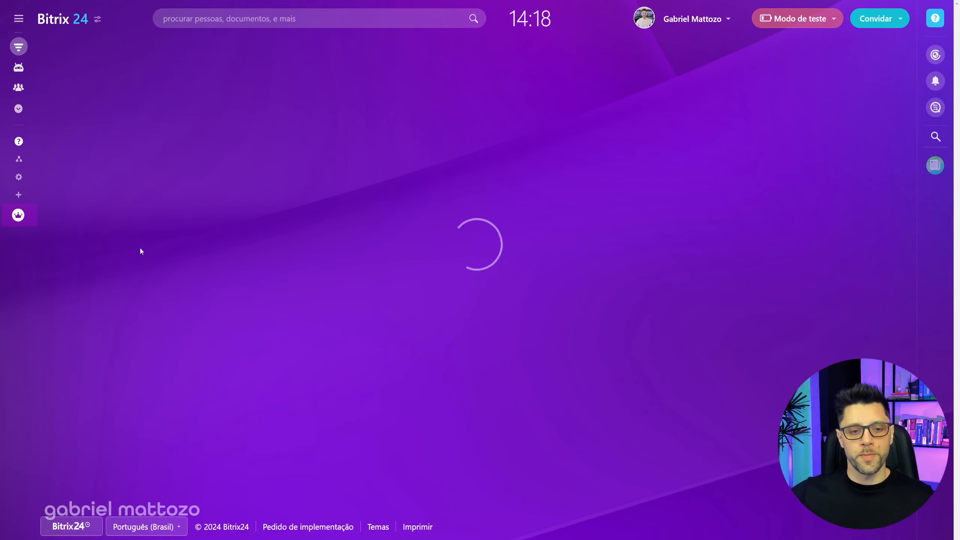
click(59, 231)
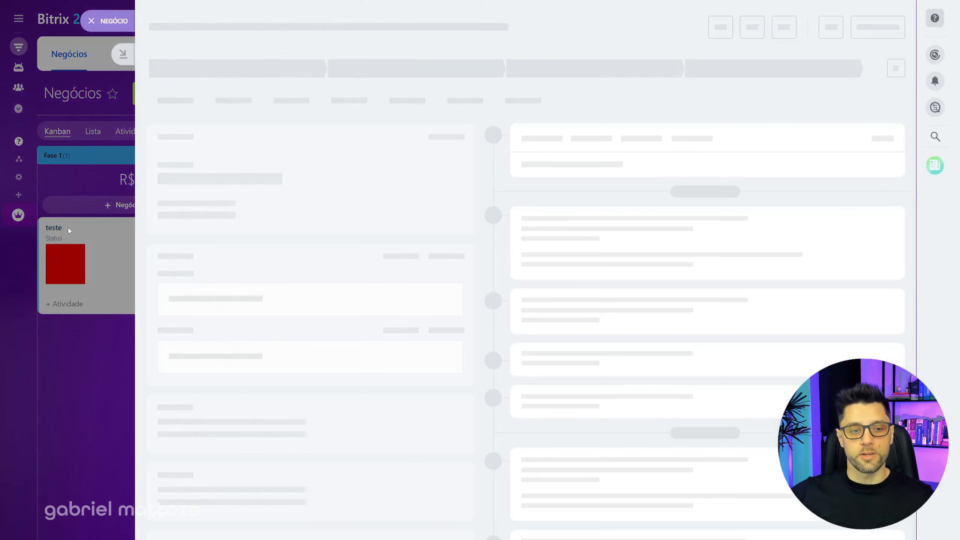
click(205, 250)
click(205, 253)
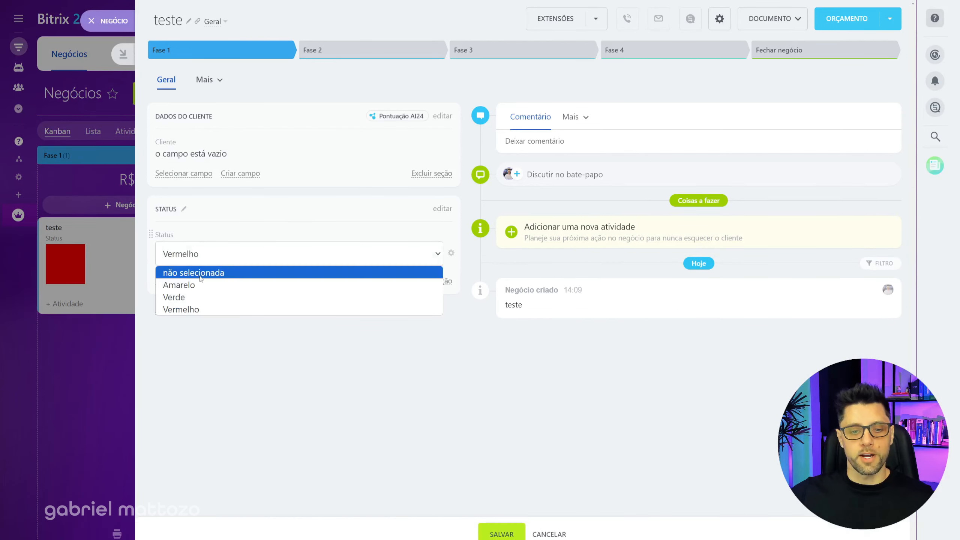
click(207, 286)
click(495, 534)
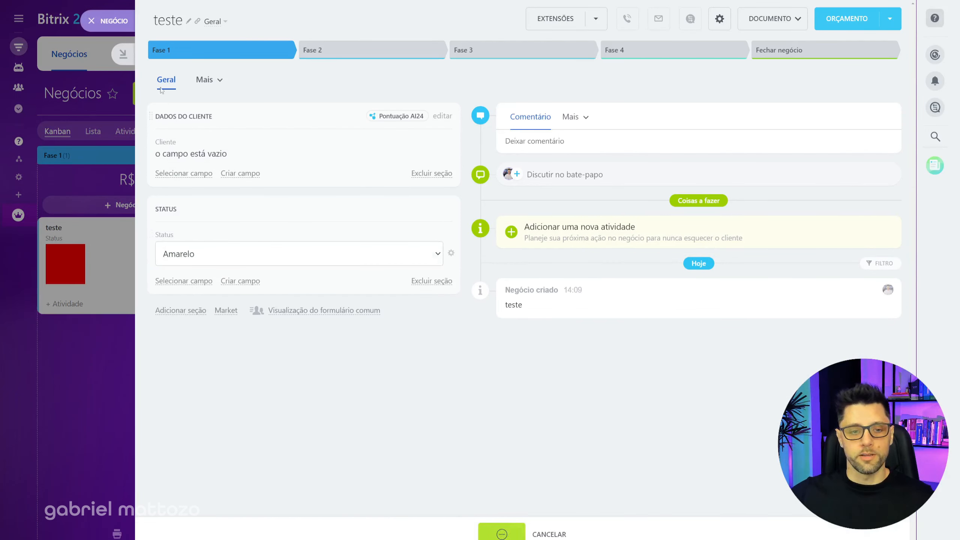
click(98, 21)
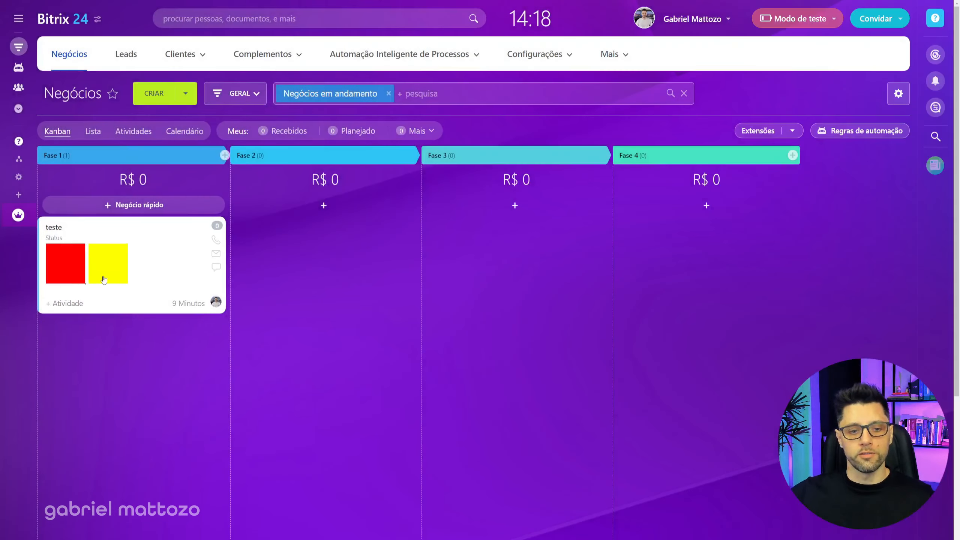
Step: Reopen the teste deal, change its Status to Verde, save without discarding the change, and return to the Kanban
click(60, 232)
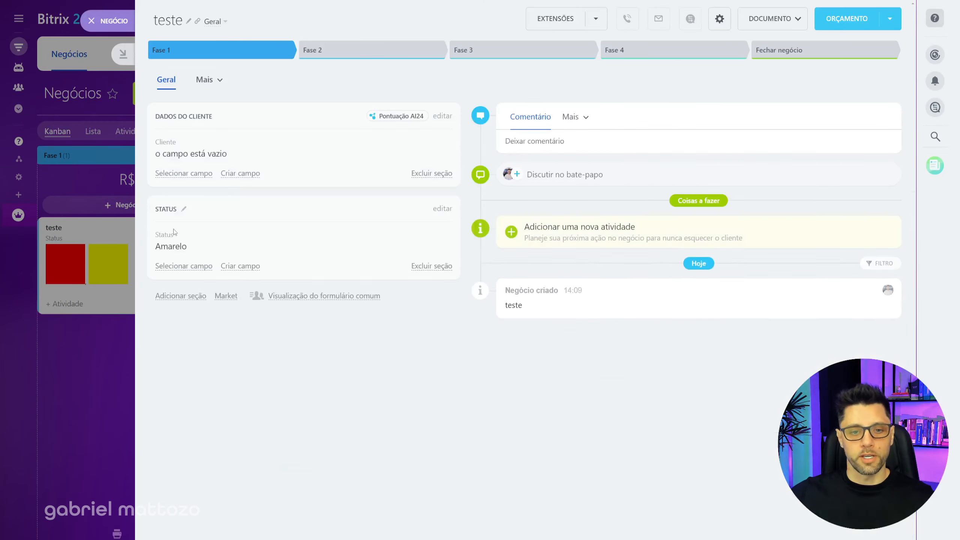
click(189, 251)
click(192, 252)
click(194, 298)
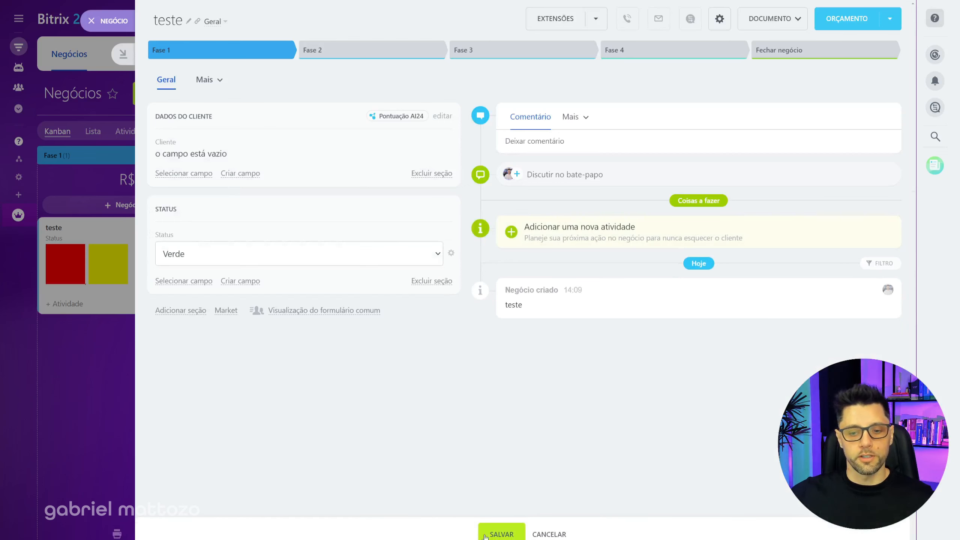
click(501, 533)
click(112, 21)
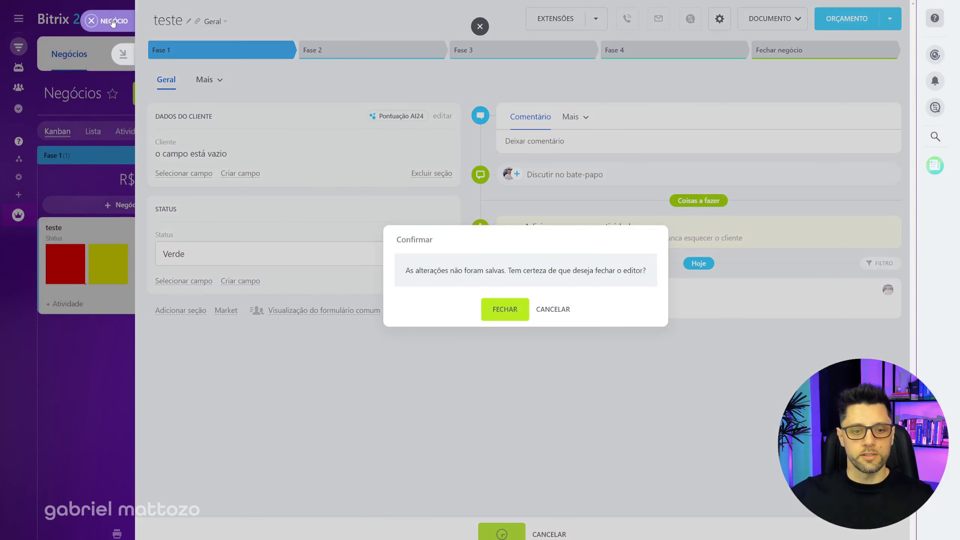
click(551, 310)
click(91, 21)
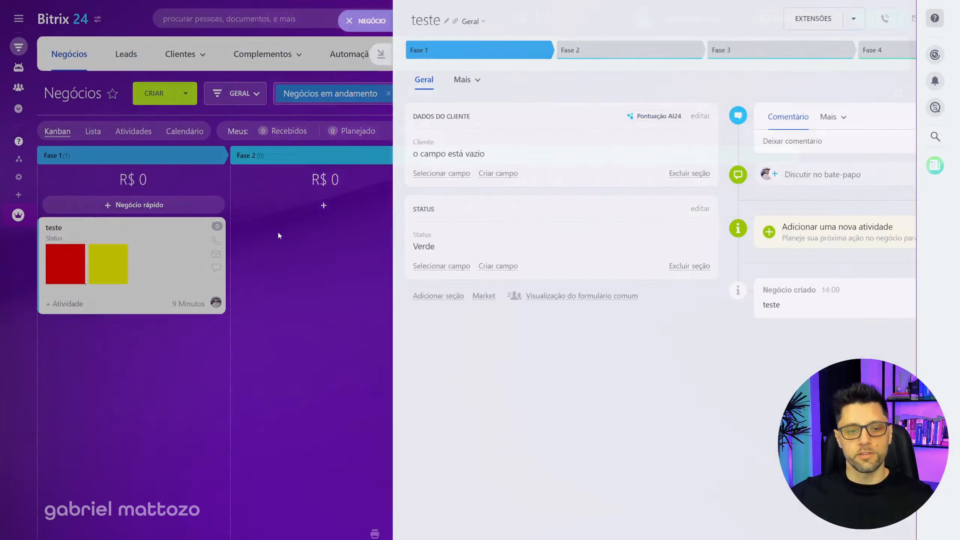